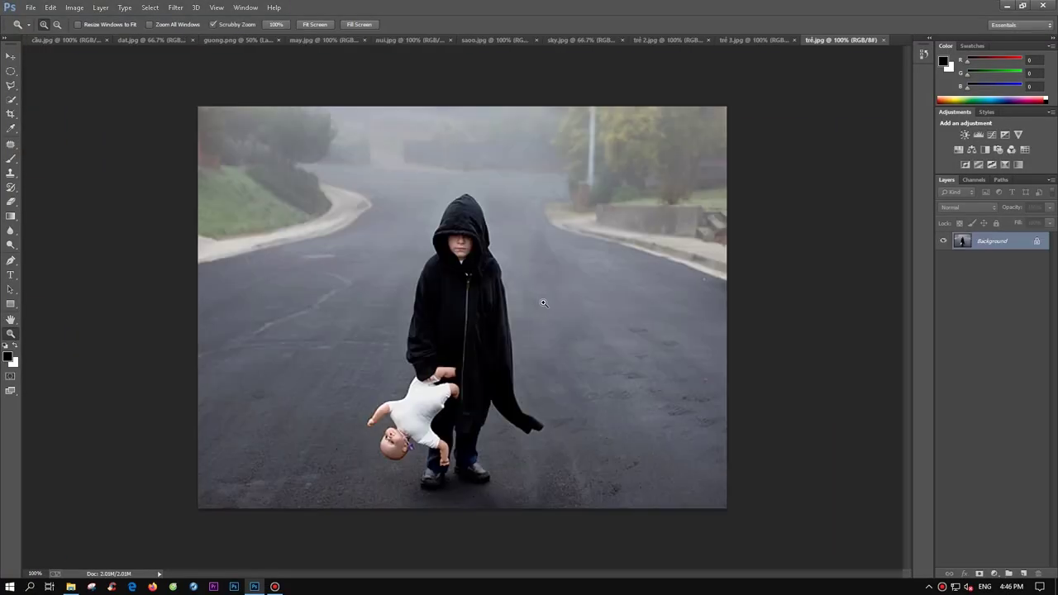
Create a 2000×1128 canvas and place the cracked-ground photo dat.jpg, resized to fit.
{"action": "left_click", "coordinate": [29, 7]}
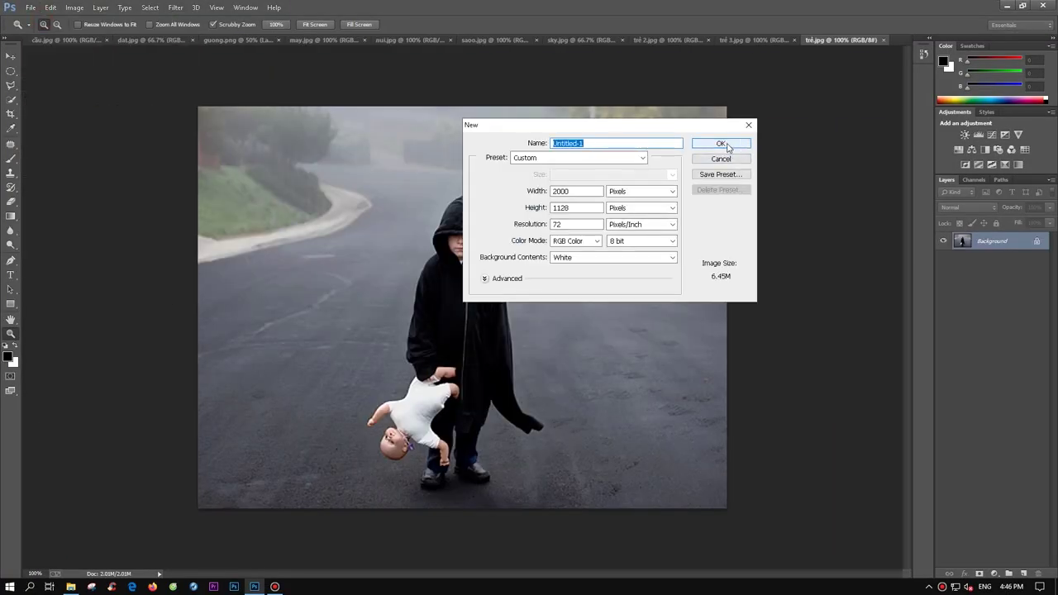
{"action": "key", "text": "Return"}
{"action": "left_click", "coordinate": [137, 46]}
{"action": "left_click_drag", "start_coordinate": [414, 289], "coordinate": [835, 40]}
{"action": "left_click_drag", "start_coordinate": [645, 331], "coordinate": [833, 334]}
{"action": "left_click_drag", "start_coordinate": [463, 153], "coordinate": [466, 218]}
{"action": "key", "text": "Return"}
Erase the ground's horizon strip, darken it with Levels, and squash it down slightly.
{"action": "key", "text": "e"}
{"action": "mouse_move", "coordinate": [108, 238]}
{"action": "left_mouse_down"}
{"action": "mouse_move", "coordinate": [400, 242]}
{"action": "mouse_move", "coordinate": [141, 207]}
{"action": "left_mouse_up"}
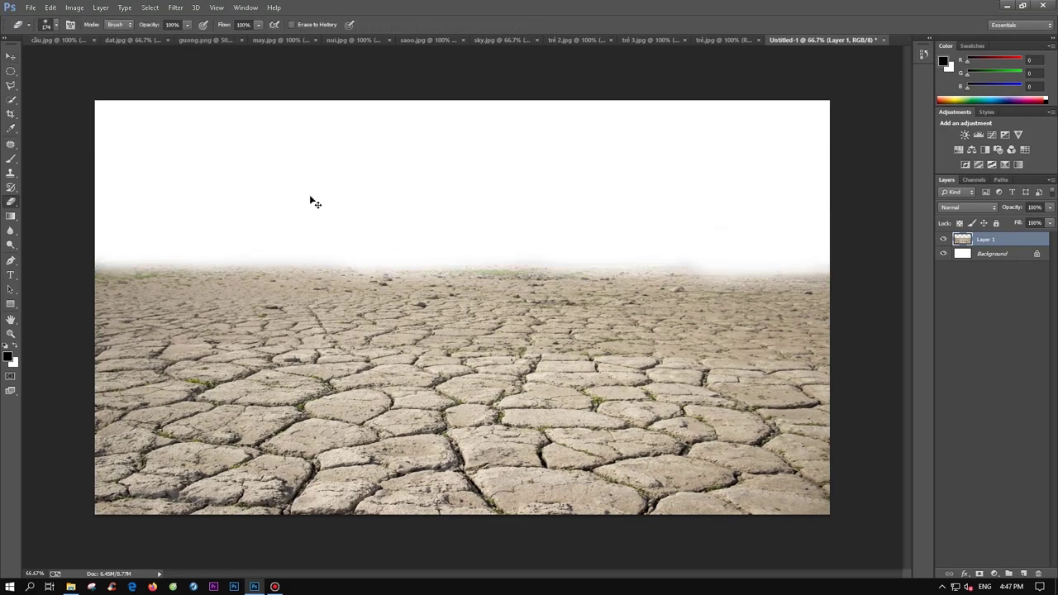
{"action": "key", "text": "ctrl+l"}
{"action": "left_click_drag", "start_coordinate": [815, 331], "coordinate": [867, 330]}
{"action": "left_click", "coordinate": [924, 227]}
{"action": "key", "text": "ctrl+t"}
{"action": "left_click_drag", "start_coordinate": [466, 243], "coordinate": [466, 250]}
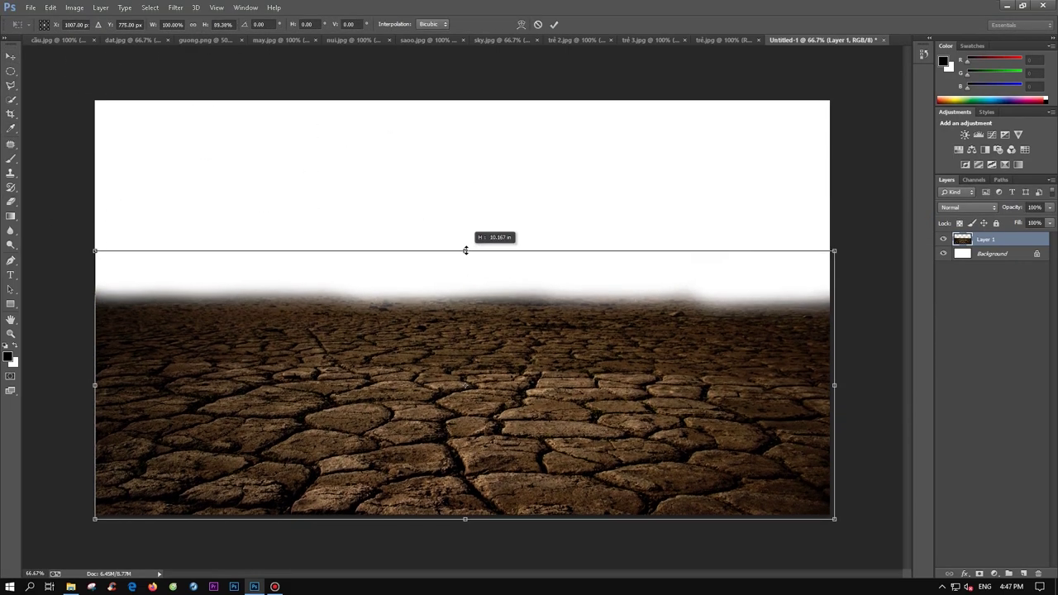
{"action": "key", "text": "Return"}
Bring in the may.jpg clouds, stretch them across the canvas, and lower their opacity.
{"action": "key", "text": "e"}
{"action": "left_click", "coordinate": [300, 41]}
{"action": "left_click_drag", "start_coordinate": [456, 358], "coordinate": [378, 417]}
{"action": "mouse_move", "coordinate": [535, 252]}
{"action": "left_mouse_down"}
{"action": "mouse_move", "coordinate": [827, 173]}
{"action": "mouse_move", "coordinate": [829, 131]}
{"action": "left_mouse_up"}
{"action": "key", "text": "Return"}
{"action": "left_click", "coordinate": [1050, 208]}
{"action": "left_click_drag", "start_coordinate": [1048, 223], "coordinate": [1022, 224]}
Erase the top of the clouds to white and raise their opacity to about 90%.
{"action": "key", "text": "e"}
{"action": "left_click_drag", "start_coordinate": [827, 256], "coordinate": [273, 273]}
{"action": "right_click", "coordinate": [563, 208]}
{"action": "left_click_drag", "start_coordinate": [744, 165], "coordinate": [341, 202]}
{"action": "left_click_drag", "start_coordinate": [1012, 208], "coordinate": [1043, 207]}
{"action": "key", "text": "ctrl+t"}
{"action": "left_click_drag", "start_coordinate": [462, 101], "coordinate": [462, 107]}
{"action": "key", "text": "Return"}
Erase the dark horizon band and stretch the cloud layer vertically.
{"action": "left_click_drag", "start_coordinate": [740, 278], "coordinate": [851, 276]}
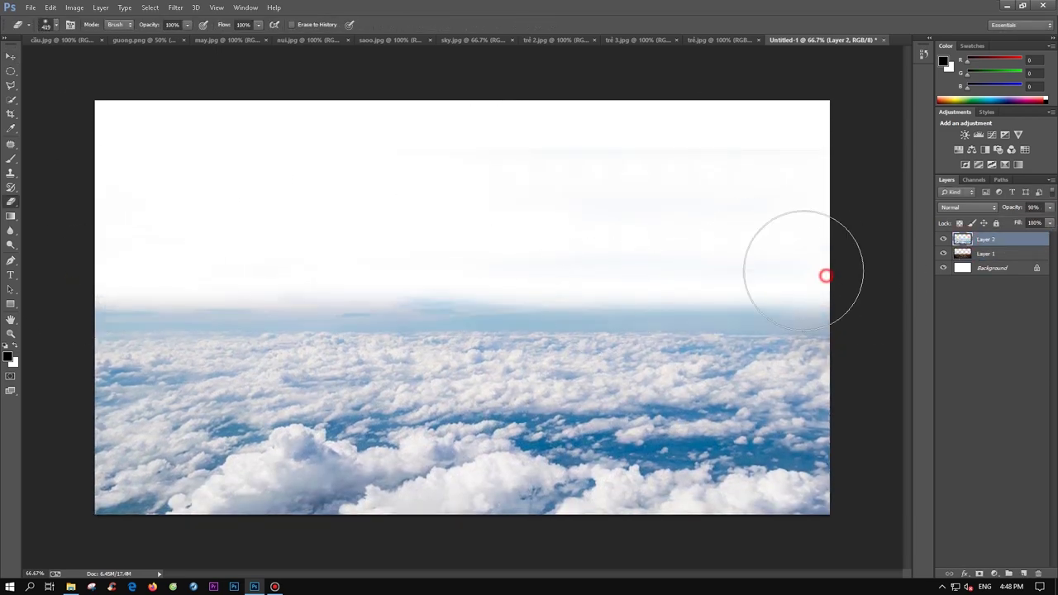
{"action": "key", "text": "z"}
{"action": "left_click_drag", "start_coordinate": [579, 410], "coordinate": [553, 409]}
{"action": "key", "text": "ctrl+t"}
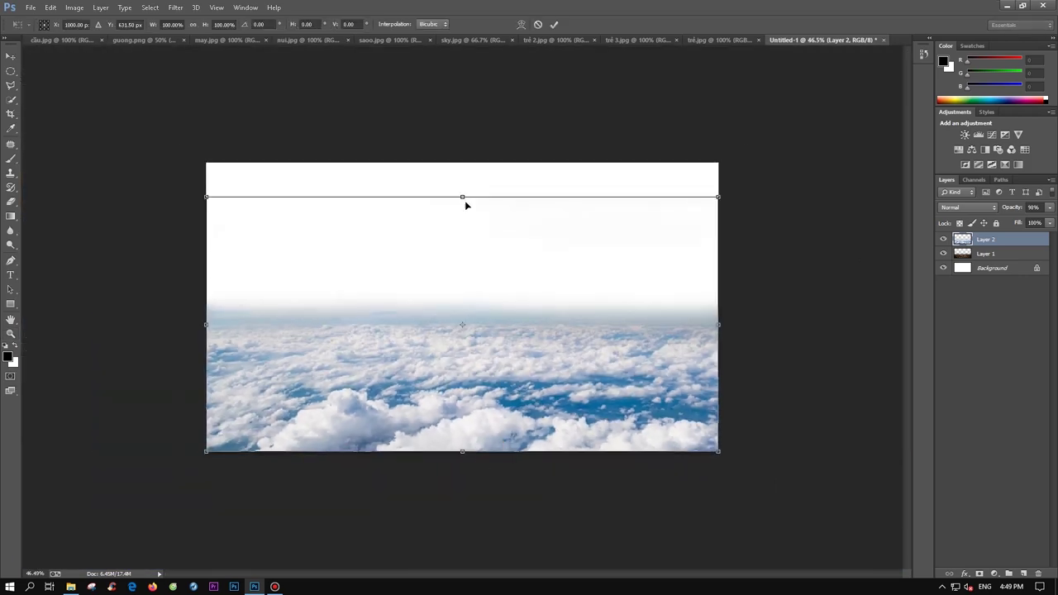
{"action": "left_click_drag", "start_coordinate": [463, 453], "coordinate": [463, 463]}
{"action": "key", "text": "Return"}
{"action": "left_click_drag", "start_coordinate": [529, 397], "coordinate": [596, 397]}
Clone-stamp cloud texture over the blue gaps across the cloud layer.
{"action": "key", "text": "s"}
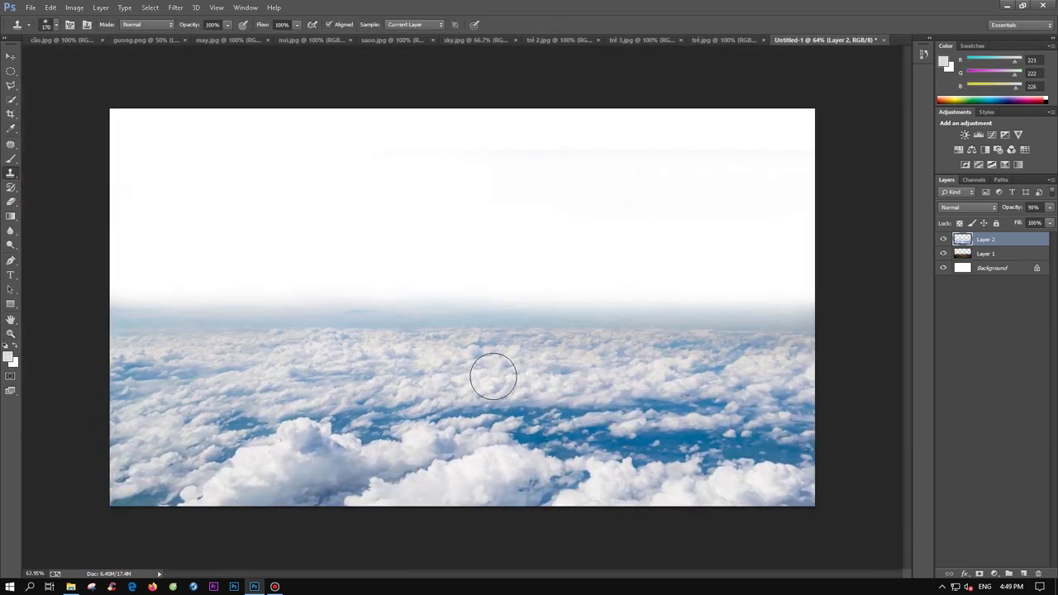
{"action": "left_click_drag", "start_coordinate": [474, 382], "coordinate": [562, 417]}
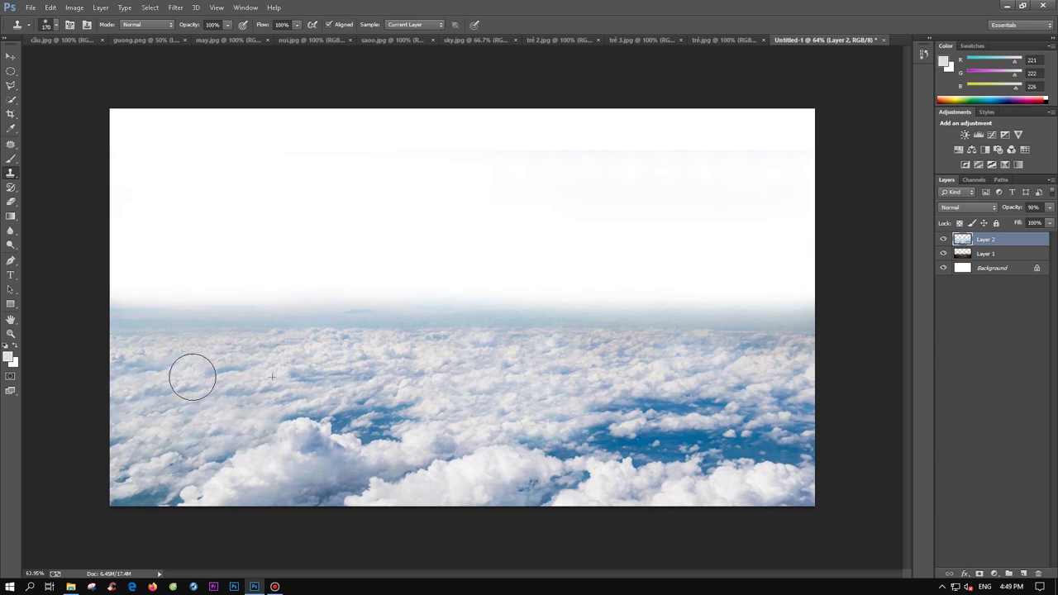
{"action": "left_click_drag", "start_coordinate": [629, 413], "coordinate": [744, 406]}
{"action": "left_click", "coordinate": [721, 399], "text": "alt"}
{"action": "mouse_move", "coordinate": [802, 422]}
{"action": "left_mouse_down"}
{"action": "mouse_move", "coordinate": [554, 449]}
{"action": "mouse_move", "coordinate": [633, 411]}
{"action": "left_mouse_up"}
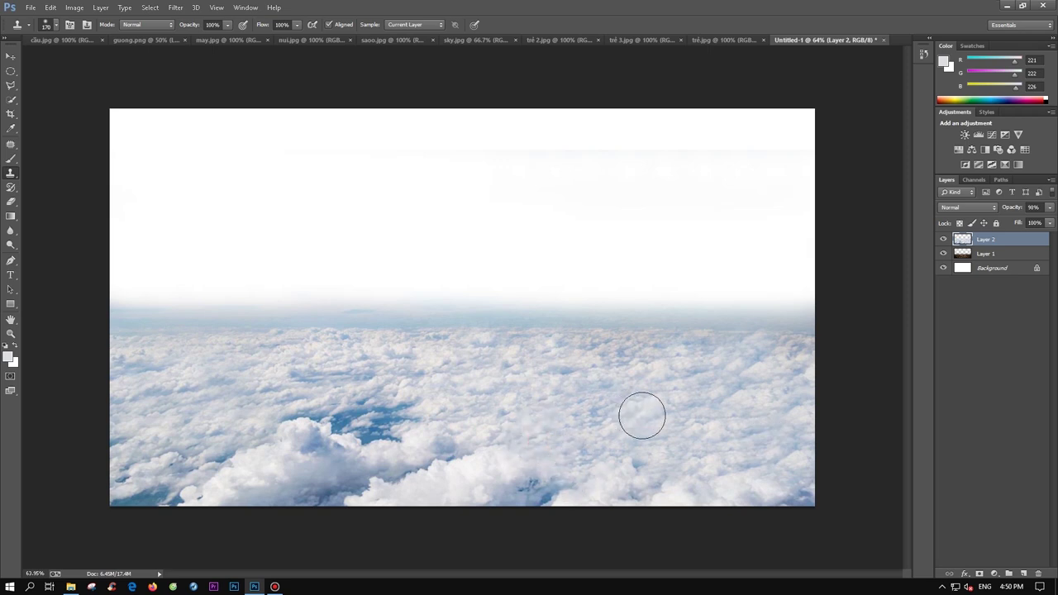
{"action": "mouse_move", "coordinate": [232, 463]}
{"action": "left_mouse_down"}
{"action": "mouse_move", "coordinate": [265, 463]}
{"action": "mouse_move", "coordinate": [212, 465]}
{"action": "left_mouse_up"}
{"action": "left_click_drag", "start_coordinate": [364, 471], "coordinate": [408, 411]}
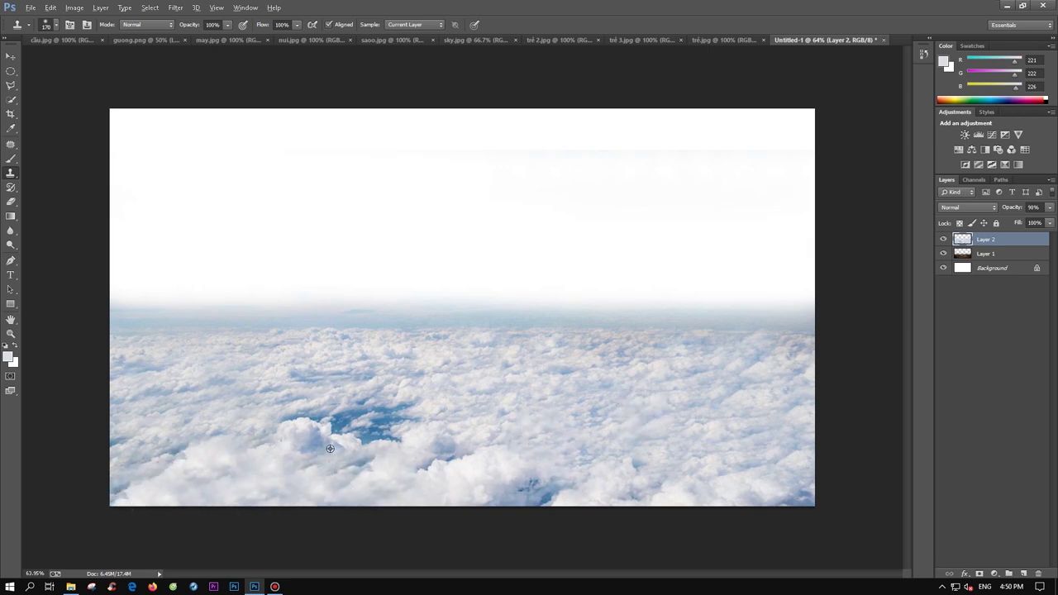
{"action": "left_click_drag", "start_coordinate": [525, 490], "coordinate": [579, 498]}
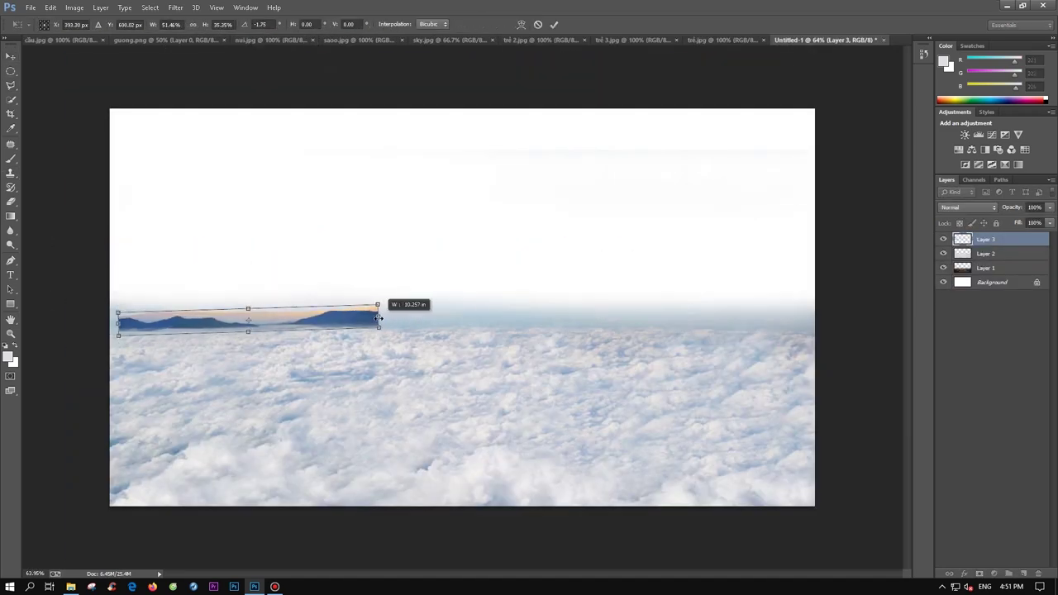
Resize the mountain ridge strip across the left half of the horizon.
{"action": "left_click_drag", "start_coordinate": [255, 301], "coordinate": [374, 304]}
{"action": "key", "text": "Return"}
{"action": "key", "text": "z"}
{"action": "left_click", "coordinate": [210, 311]}
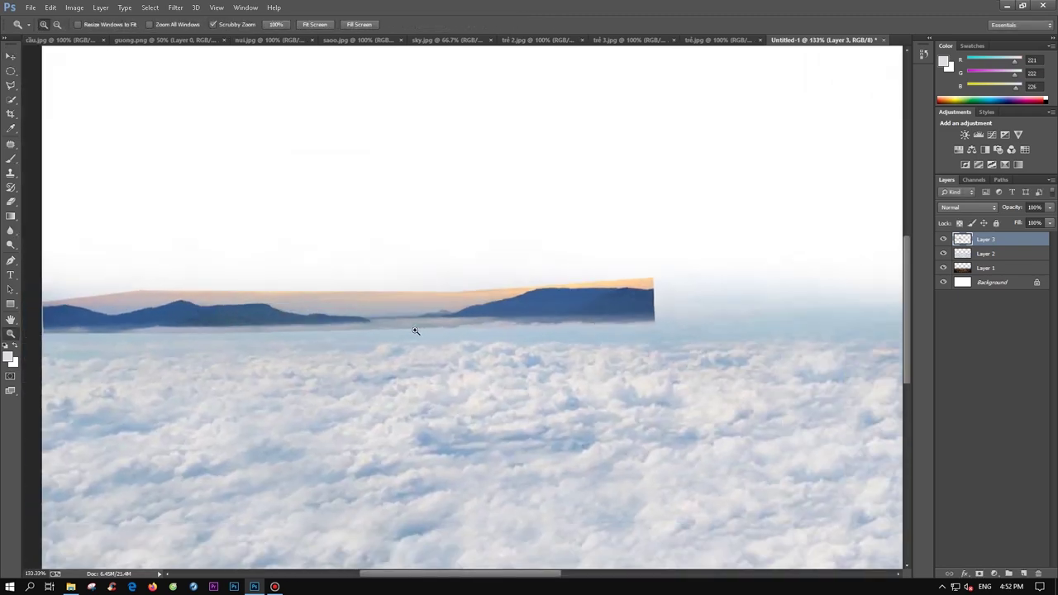
Brighten the mountains with Levels midtones 1.37 and erase their base into the clouds.
{"action": "key", "text": "i"}
{"action": "key", "text": "ctrl+l"}
{"action": "left_click_drag", "start_coordinate": [815, 331], "coordinate": [801, 333]}
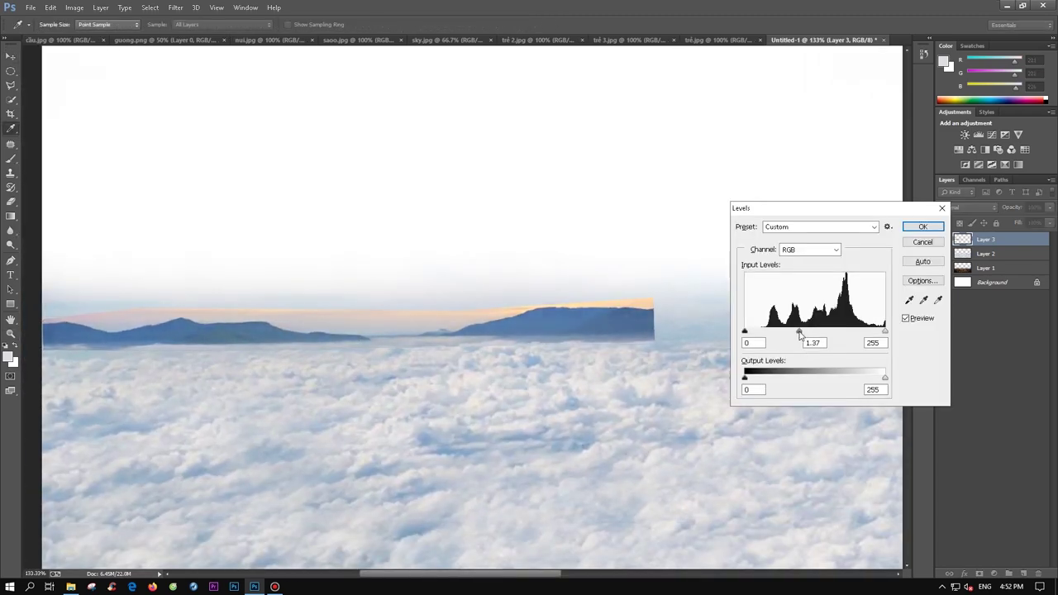
{"action": "key", "text": "Return"}
{"action": "key", "text": "e"}
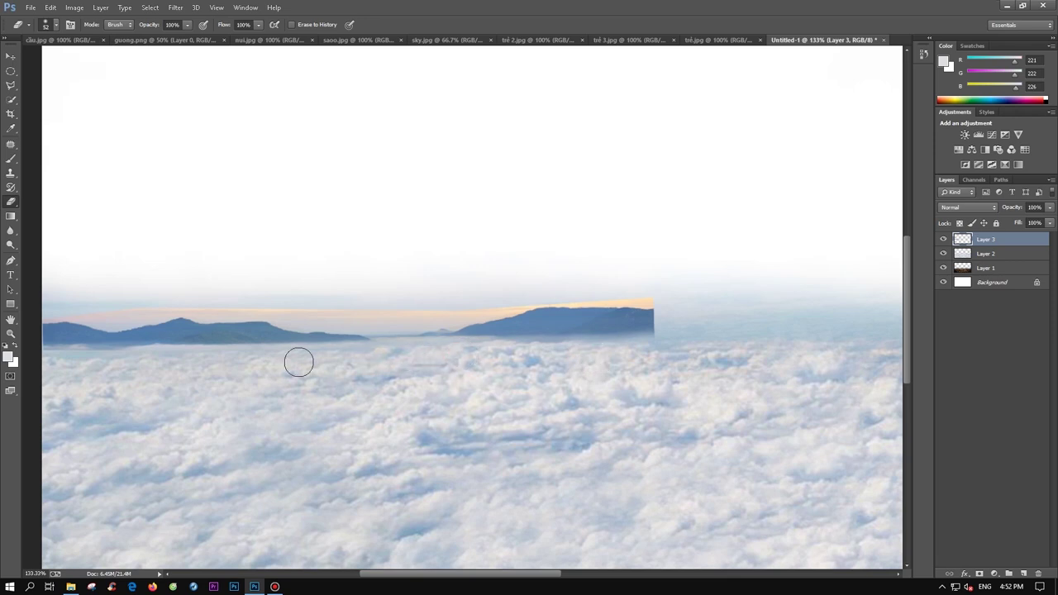
{"action": "key", "text": "l"}
{"action": "left_click", "coordinate": [658, 308]}
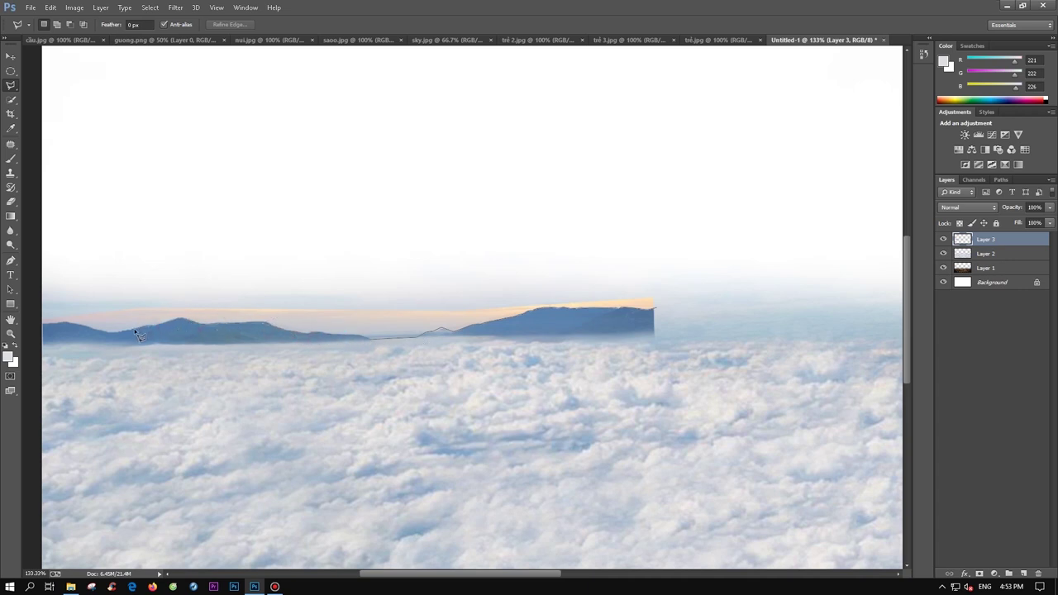
Delete the lassoed sky strip above the mountains and duplicate the mountain layer.
{"action": "double_click", "coordinate": [762, 226]}
{"action": "key", "text": "Delete"}
{"action": "key", "text": "v"}
{"action": "key", "text": "ctrl+0"}
{"action": "key", "text": "ctrl+t"}
{"action": "key", "text": "Return"}
Move the mountain copy to the right side, lined up with the left mountains.
{"action": "key", "text": "ctrl+alt+t"}
{"action": "left_click_drag", "start_coordinate": [483, 321], "coordinate": [859, 321]}
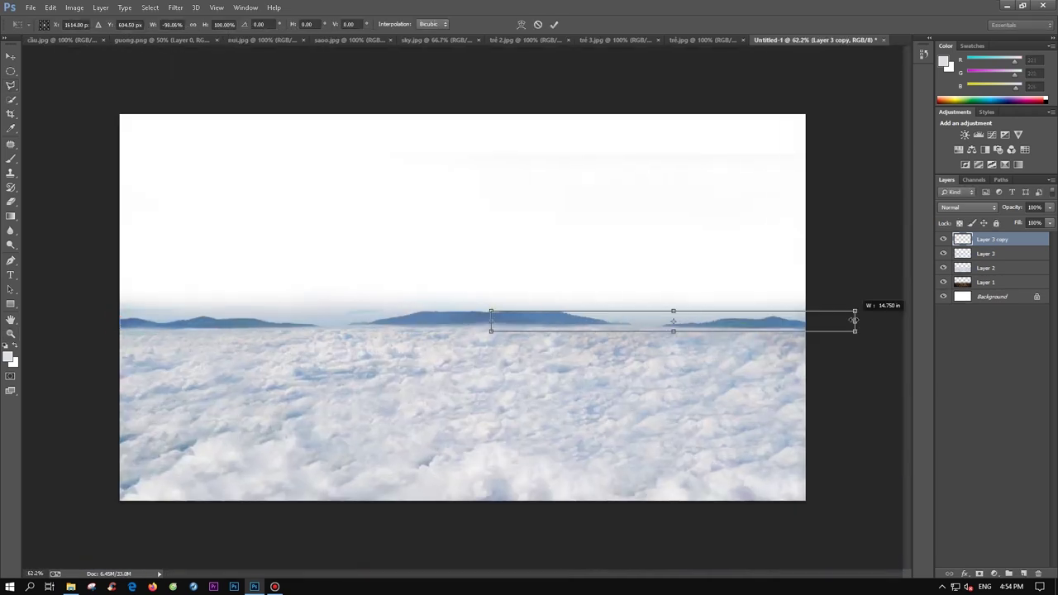
{"action": "key", "text": "Return"}
{"action": "key", "text": "z"}
{"action": "mouse_move", "coordinate": [527, 326]}
{"action": "left_mouse_down"}
{"action": "mouse_move", "coordinate": [567, 323]}
{"action": "mouse_move", "coordinate": [556, 303]}
{"action": "left_mouse_up"}
{"action": "key", "text": "ctrl+t"}
{"action": "key", "text": "Return"}
Merge the mountain copy into the original and lower the mountains' opacity.
{"action": "key", "text": "e"}
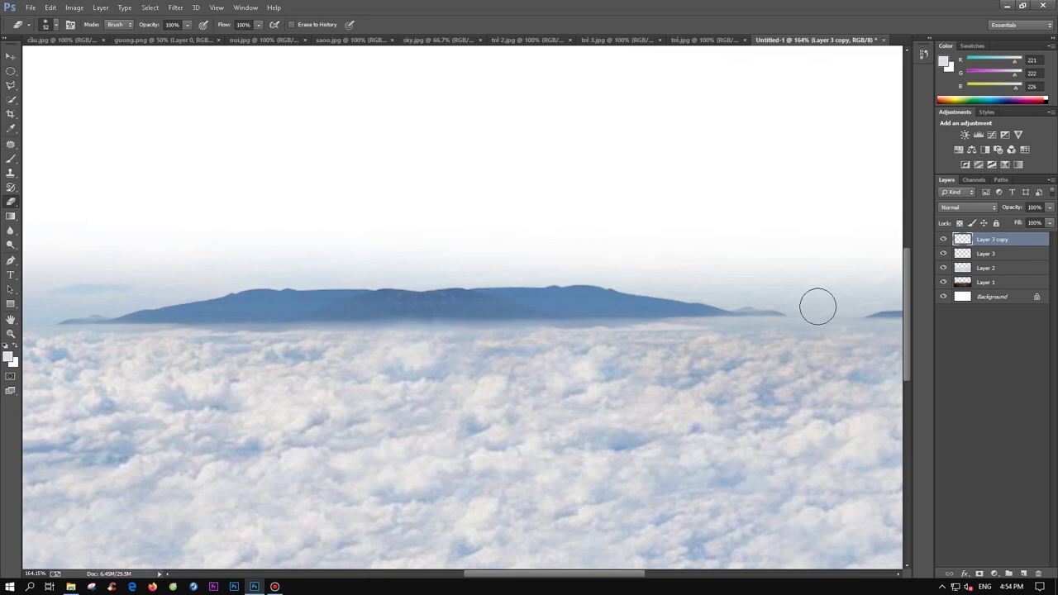
{"action": "key", "text": "alt+bracketleft"}
{"action": "scroll", "coordinate": [449, 324], "scroll_direction": "down", "scroll_amount": 2}
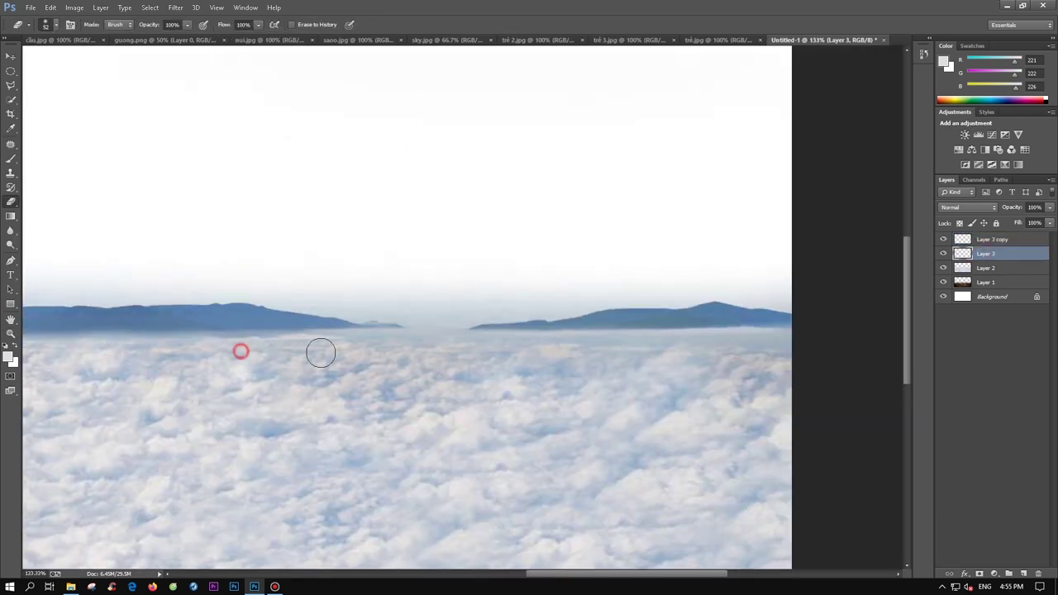
{"action": "scroll", "coordinate": [532, 373], "scroll_direction": "down", "scroll_amount": 2}
{"action": "key", "text": "alt+bracketright"}
{"action": "key", "text": "z"}
{"action": "scroll", "coordinate": [507, 301], "scroll_direction": "down", "scroll_amount": 3}
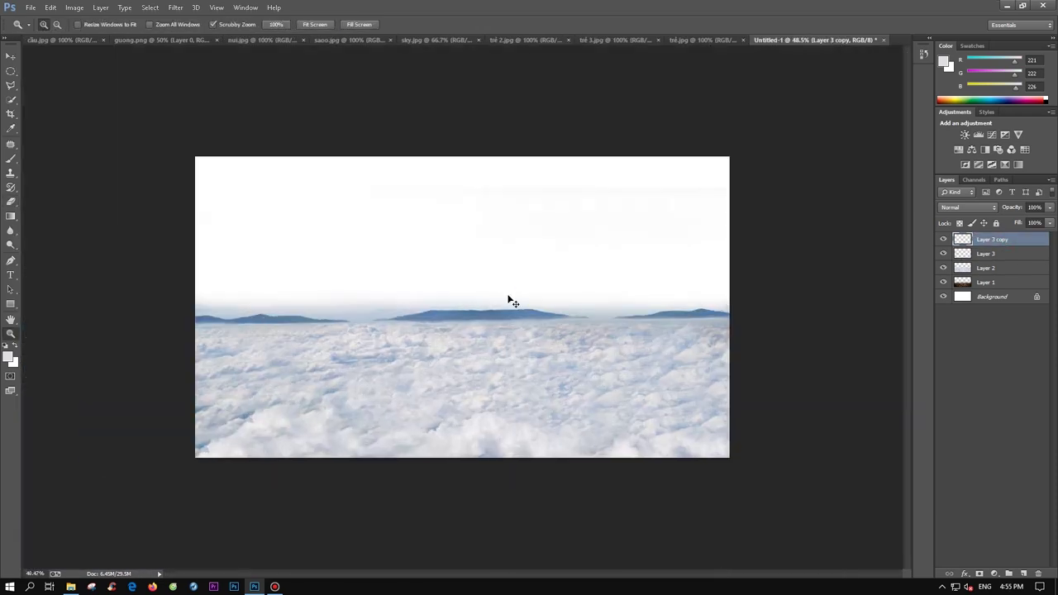
{"action": "key", "text": "ctrl+e"}
{"action": "left_click_drag", "start_coordinate": [1050, 208], "coordinate": [1044, 223]}
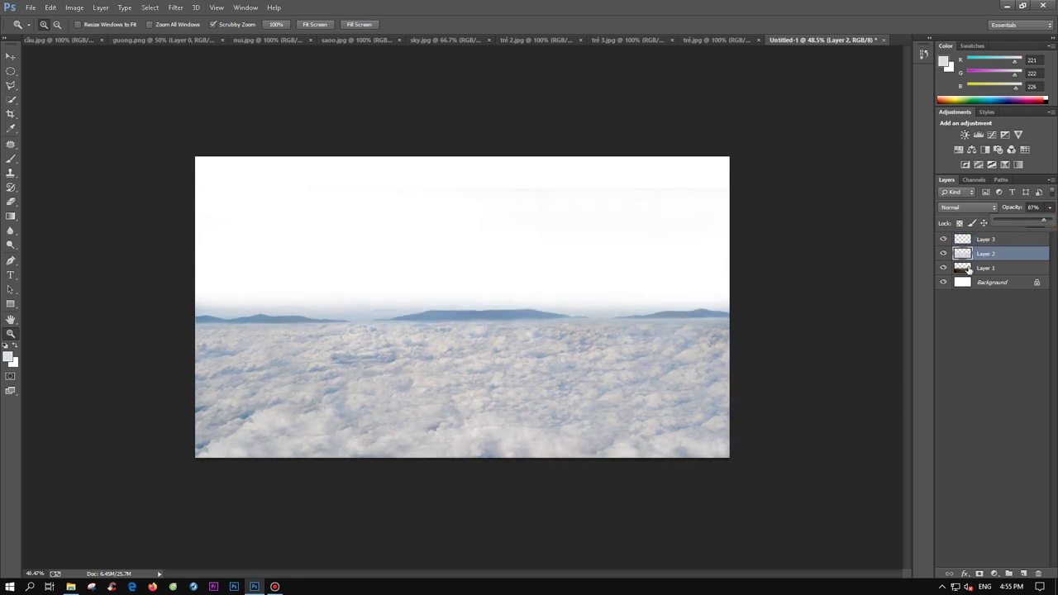
Adjust Levels on the ground layer and then on the mountain layer.
{"action": "left_click", "coordinate": [969, 268]}
{"action": "key", "text": "ctrl+l"}
{"action": "left_click_drag", "start_coordinate": [780, 346], "coordinate": [812, 346]}
{"action": "key", "text": "Return"}
{"action": "scroll", "coordinate": [462, 307], "scroll_direction": "up", "scroll_amount": 1}
{"action": "left_click", "coordinate": [984, 240]}
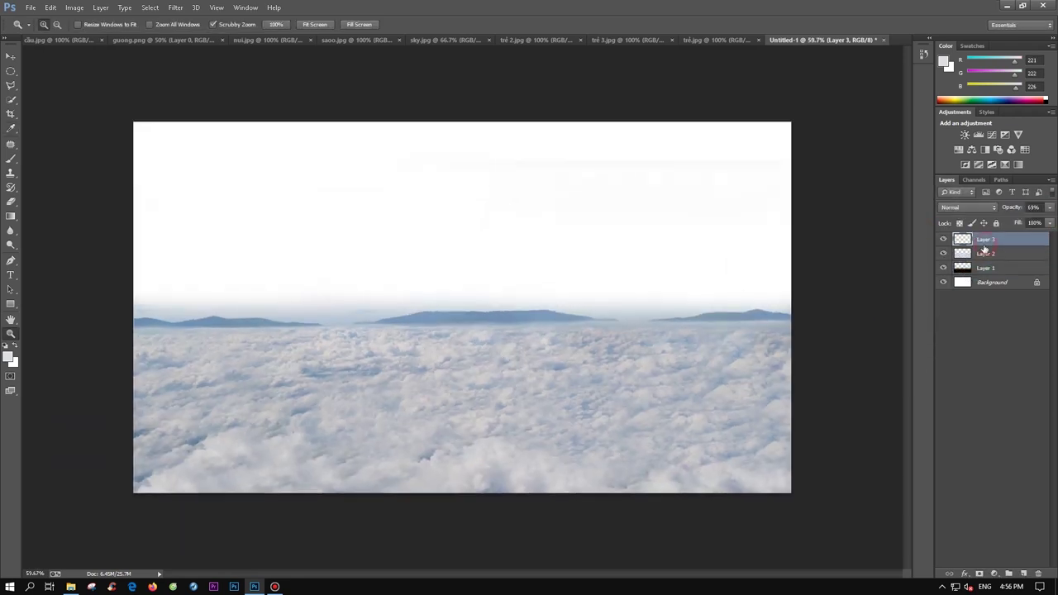
{"action": "key", "text": "ctrl+l"}
{"action": "left_click_drag", "start_coordinate": [816, 331], "coordinate": [858, 332]}
{"action": "left_click", "coordinate": [923, 227]}
Darken the cloud layer with Levels to a moody grey-blue.
{"action": "key", "text": "alt+bracketleft"}
{"action": "key", "text": "ctrl+l"}
{"action": "left_click", "coordinate": [923, 226]}
{"action": "key", "text": "z"}
{"action": "left_click", "coordinate": [984, 240]}
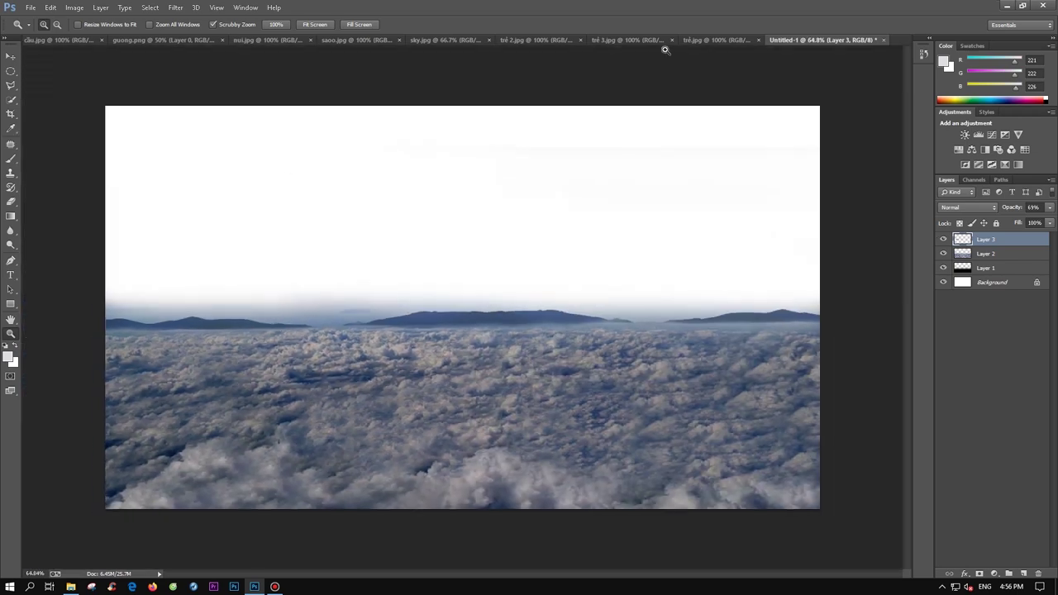
{"action": "left_click", "coordinate": [320, 39]}
{"action": "left_click", "coordinate": [361, 40]}
Place the starry sky as Layer 4 across the top and move it below the clouds and mountains.
{"action": "mouse_move", "coordinate": [480, 220]}
{"action": "left_mouse_down"}
{"action": "mouse_move", "coordinate": [597, 164]}
{"action": "mouse_move", "coordinate": [598, 122]}
{"action": "left_mouse_up"}
{"action": "left_click_drag", "start_coordinate": [614, 228], "coordinate": [820, 228]}
{"action": "left_click_drag", "start_coordinate": [463, 347], "coordinate": [464, 328]}
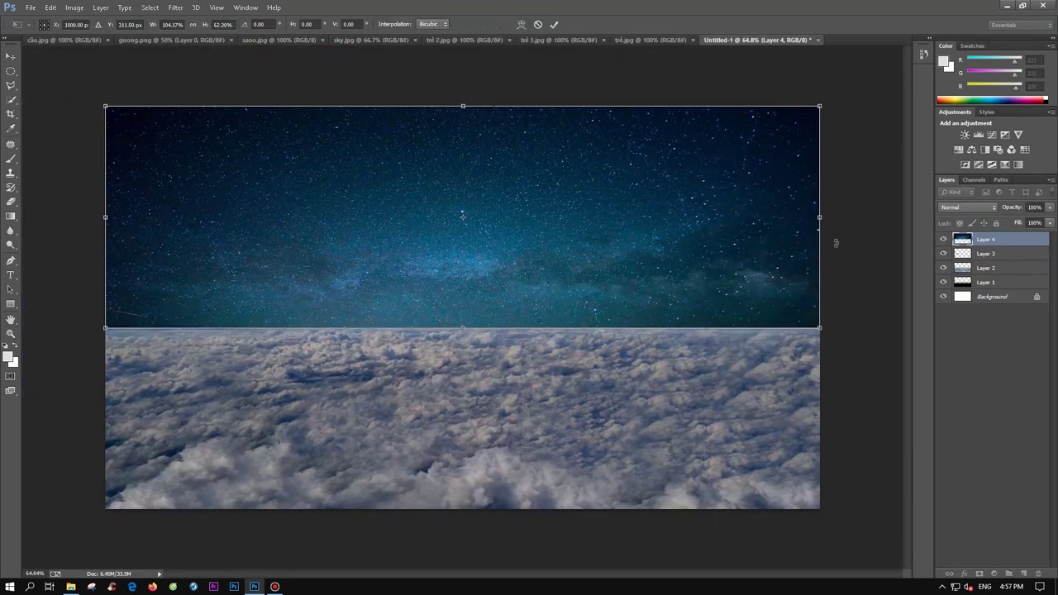
{"action": "key", "text": "Return"}
{"action": "key", "text": "ctrl+bracketleft"}
{"action": "key", "text": "ctrl+bracketleft"}
{"action": "key", "text": "ctrl+0"}
Erase the sky's lower edge at 42% so it blends into the cloud horizon.
{"action": "key", "text": "e"}
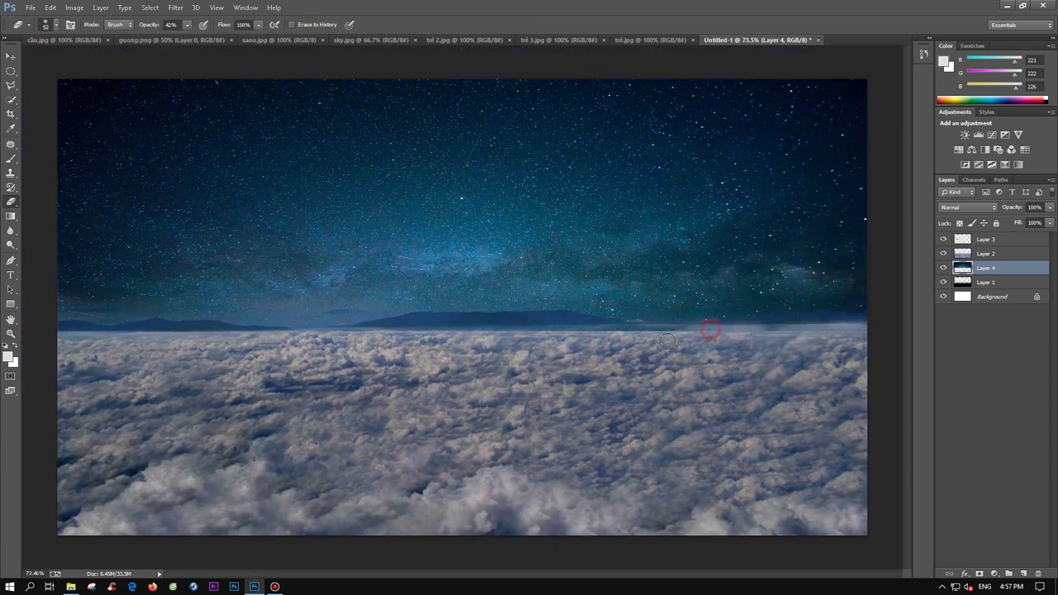
{"action": "key", "text": "z"}
{"action": "left_click_drag", "start_coordinate": [864, 335], "coordinate": [893, 335]}
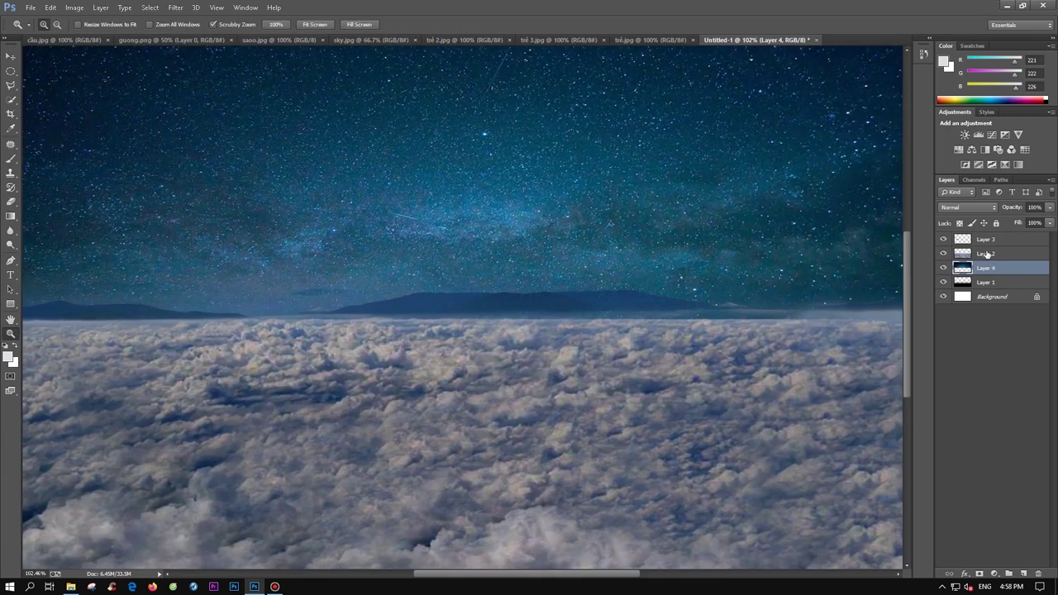
{"action": "left_click", "coordinate": [986, 239]}
{"action": "left_click", "coordinate": [1050, 207]}
{"action": "key", "text": "e"}
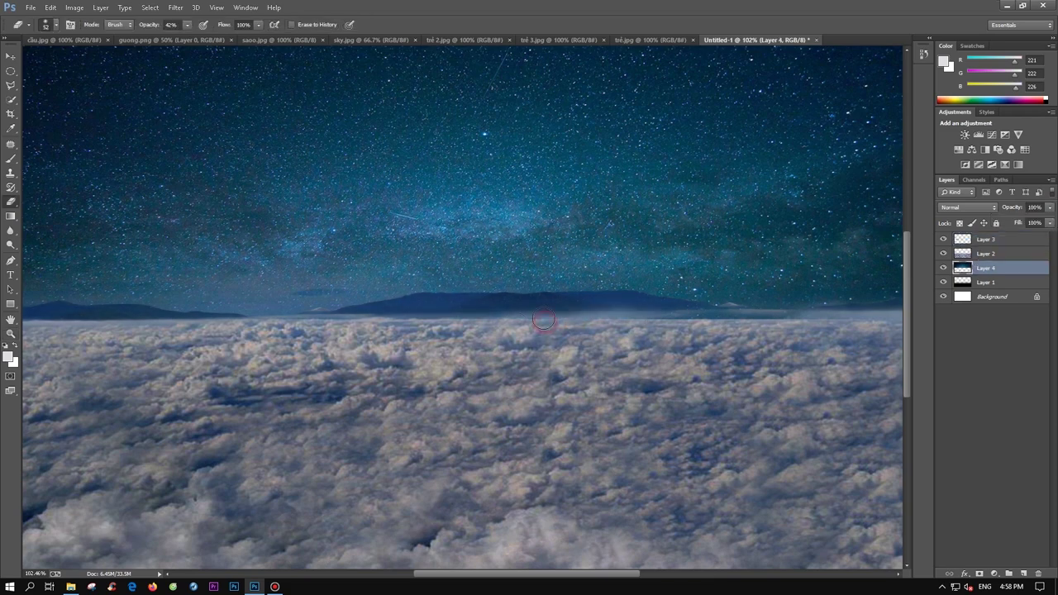
{"action": "scroll", "coordinate": [248, 324], "scroll_direction": "left", "scroll_amount": 5}
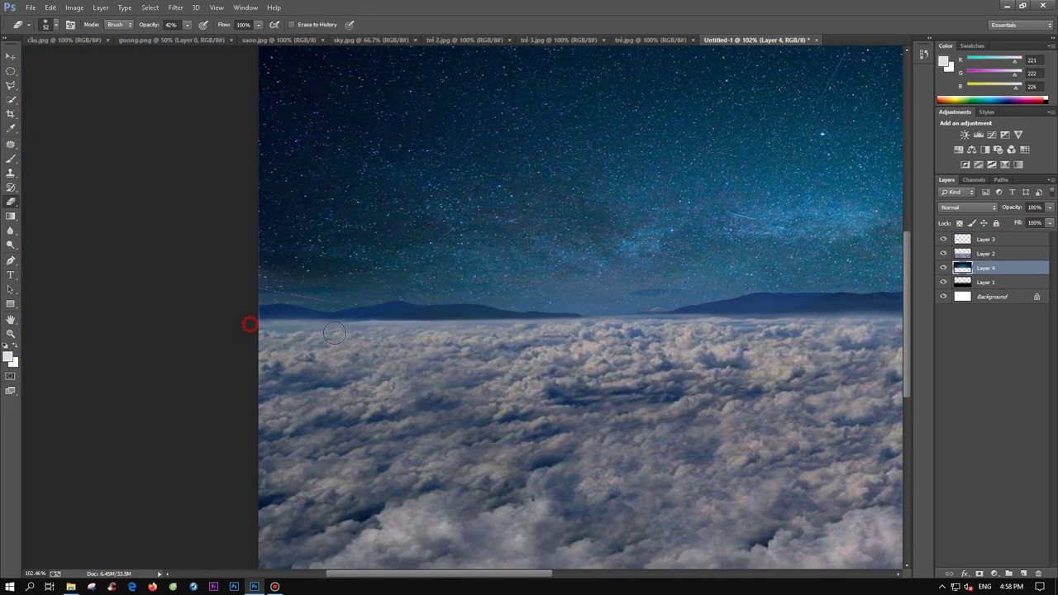
{"action": "key", "text": "ctrl+0"}
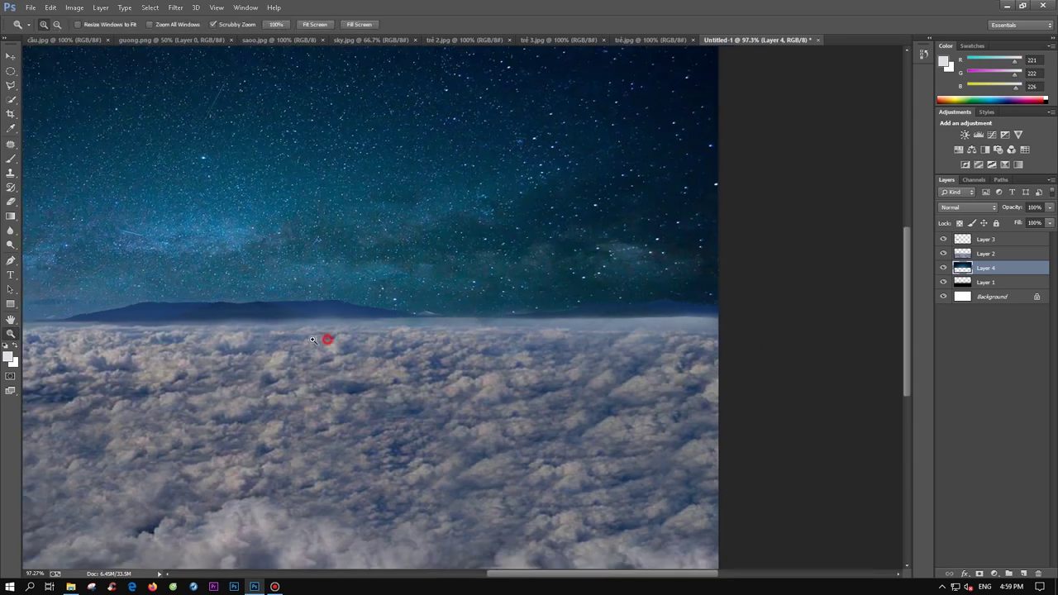
{"action": "key", "text": "Return"}
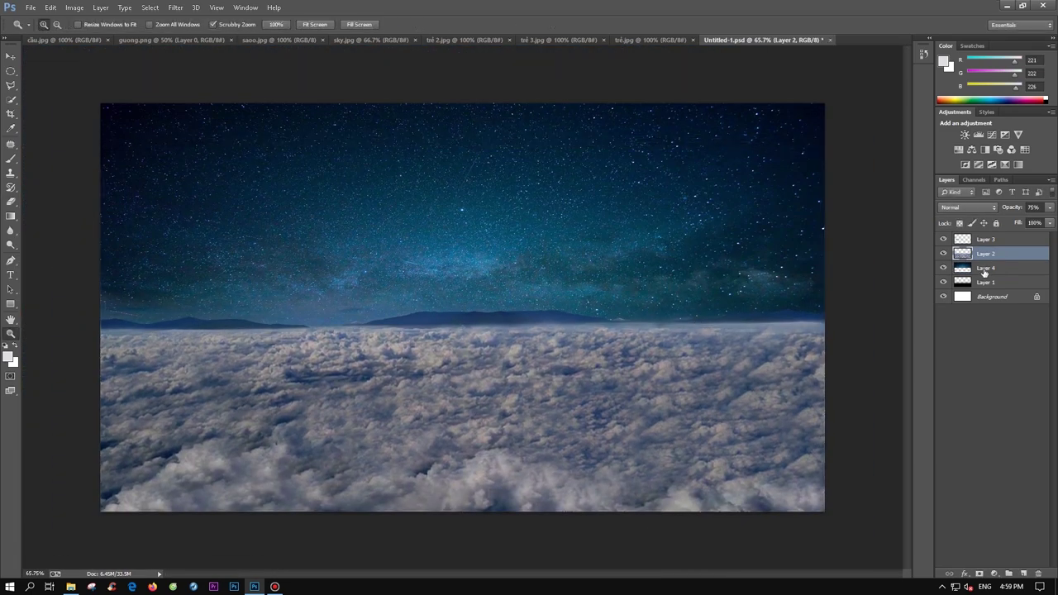
Warp the Layer 4 starry sky so it covers the whole frame.
{"action": "left_click", "coordinate": [985, 268]}
{"action": "key", "text": "ctrl+t"}
{"action": "left_click", "coordinate": [521, 24]}
{"action": "mouse_move", "coordinate": [341, 103]}
{"action": "left_mouse_down"}
{"action": "mouse_move", "coordinate": [336, 132]}
{"action": "mouse_move", "coordinate": [325, 134]}
{"action": "left_mouse_up"}
{"action": "left_click_drag", "start_coordinate": [96, 330], "coordinate": [95, 327]}
{"action": "key", "text": "ctrl+minus"}
{"action": "left_click_drag", "start_coordinate": [756, 170], "coordinate": [789, 138]}
{"action": "left_click_drag", "start_coordinate": [220, 170], "coordinate": [46, 86]}
{"action": "left_click_drag", "start_coordinate": [755, 317], "coordinate": [763, 324]}
{"action": "key", "text": "Return"}
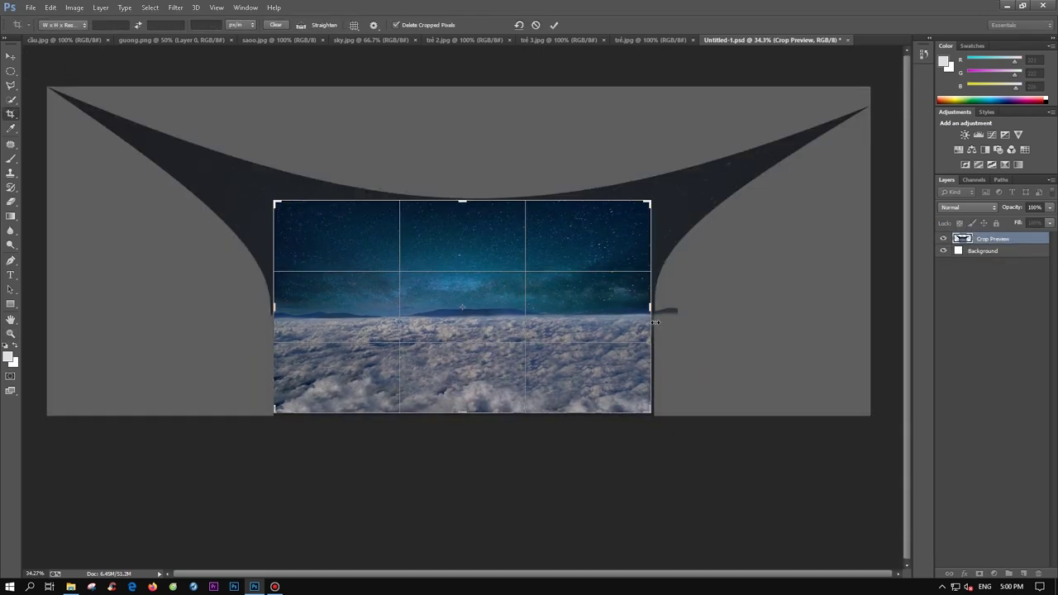
{"action": "key", "text": "ctrl+0"}
Apply Hue/Saturation (Hue -16, Saturation -57) to Layer 4, then to Layer 3.
{"action": "key", "text": "ctrl+u"}
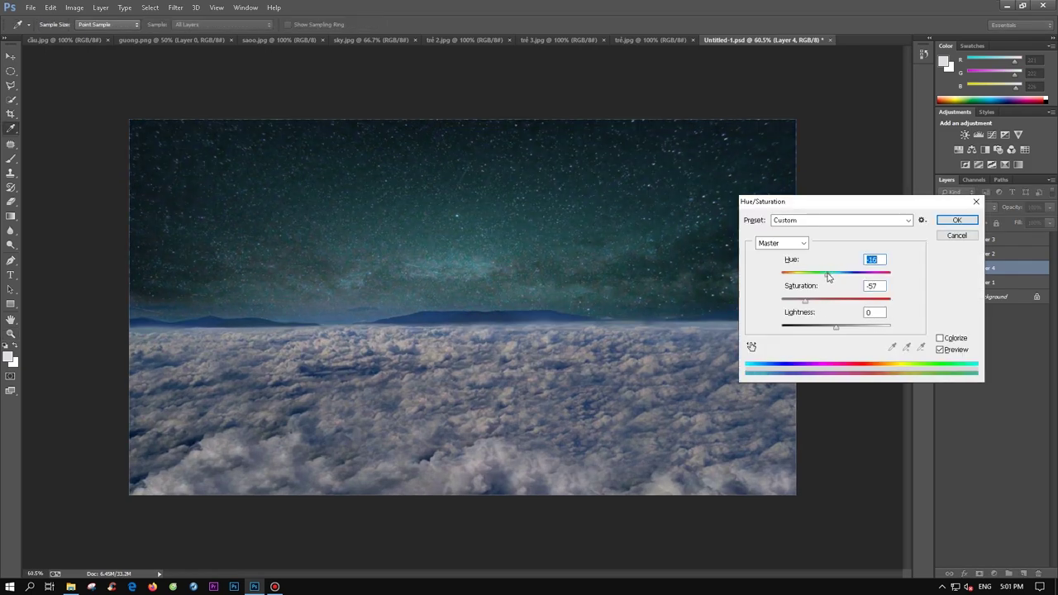
{"action": "key", "text": "Return"}
{"action": "key", "text": "alt+bracketright"}
{"action": "key", "text": "ctrl+l"}
{"action": "key", "text": "Escape"}
{"action": "key", "text": "ctrl+u"}
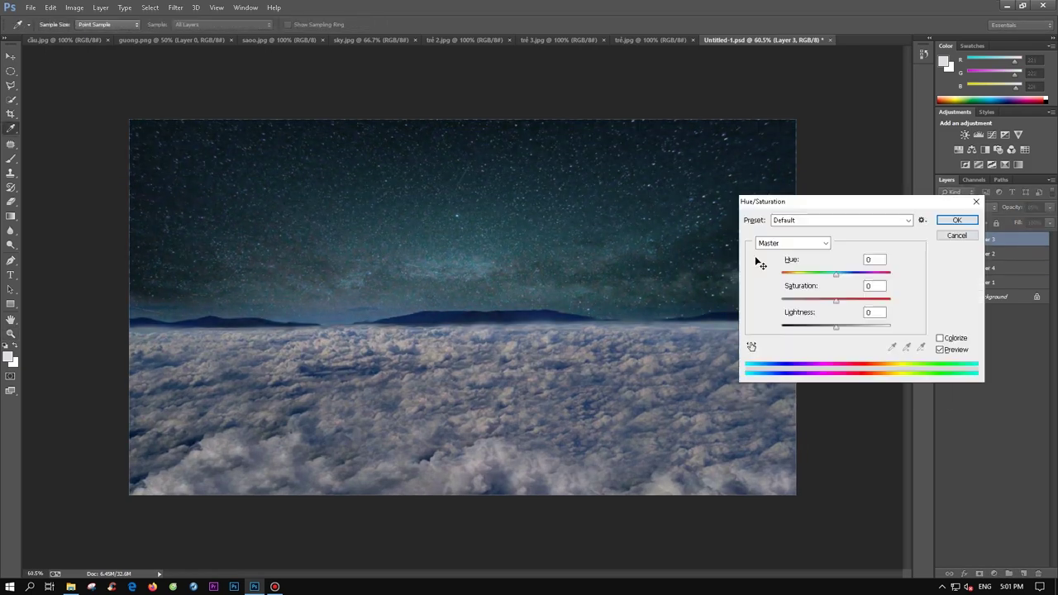
{"action": "left_click_drag", "start_coordinate": [859, 203], "coordinate": [856, 225]}
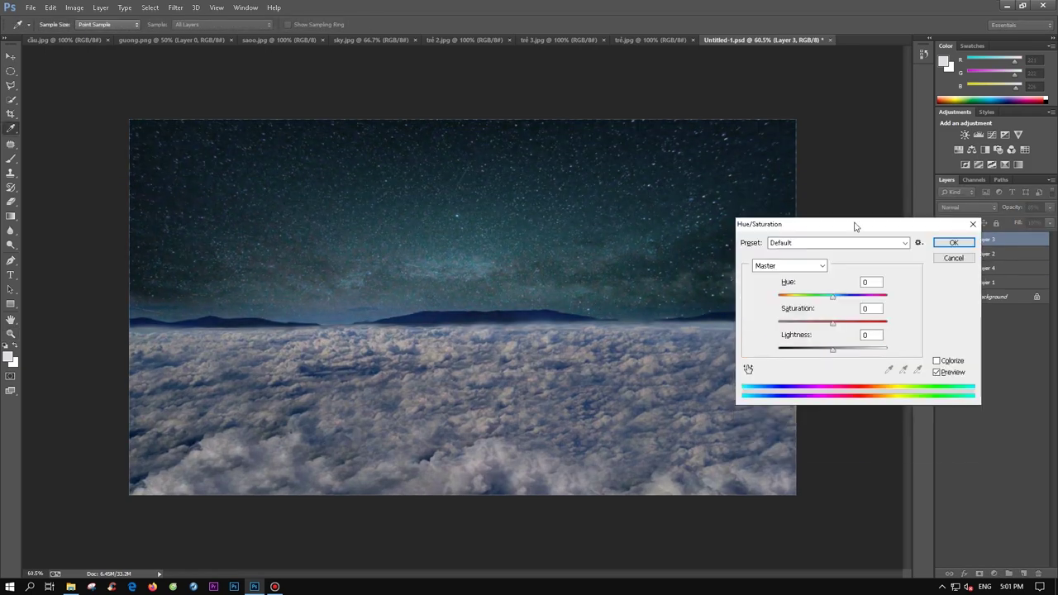
{"action": "left_click", "coordinate": [954, 243]}
{"action": "key", "text": "z"}
{"action": "key", "text": "alt+bracketleft"}
{"action": "mouse_move", "coordinate": [648, 388]}
{"action": "left_mouse_down"}
{"action": "mouse_move", "coordinate": [472, 347]}
{"action": "mouse_move", "coordinate": [328, 56]}
{"action": "left_mouse_up"}
Bring the trẻ 2.jpg star-lights image into the composite with Screen blending.
{"action": "left_click", "coordinate": [372, 40]}
{"action": "left_click", "coordinate": [414, 40]}
{"action": "key", "text": "v"}
{"action": "mouse_move", "coordinate": [470, 220]}
{"action": "left_mouse_down"}
{"action": "mouse_move", "coordinate": [677, 347]}
{"action": "mouse_move", "coordinate": [742, 223]}
{"action": "left_mouse_up"}
{"action": "key", "text": "shift+alt+s"}
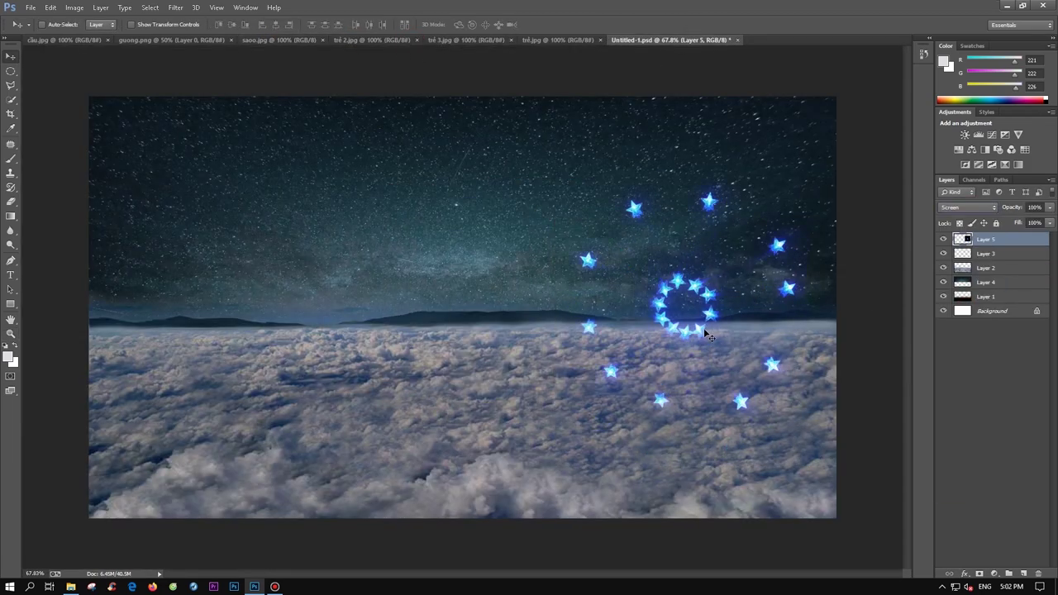
Duplicate the star ring to the middle and left, and slightly widen the right ring.
{"action": "left_click_drag", "start_coordinate": [785, 221], "coordinate": [266, 195]}
{"action": "left_click_drag", "start_coordinate": [464, 199], "coordinate": [449, 198]}
{"action": "key", "text": "ctrl+t"}
{"action": "key", "text": "Return"}
{"action": "left_click_drag", "start_coordinate": [673, 215], "coordinate": [666, 215]}
{"action": "key", "text": "ctrl+t"}
{"action": "key", "text": "Return"}
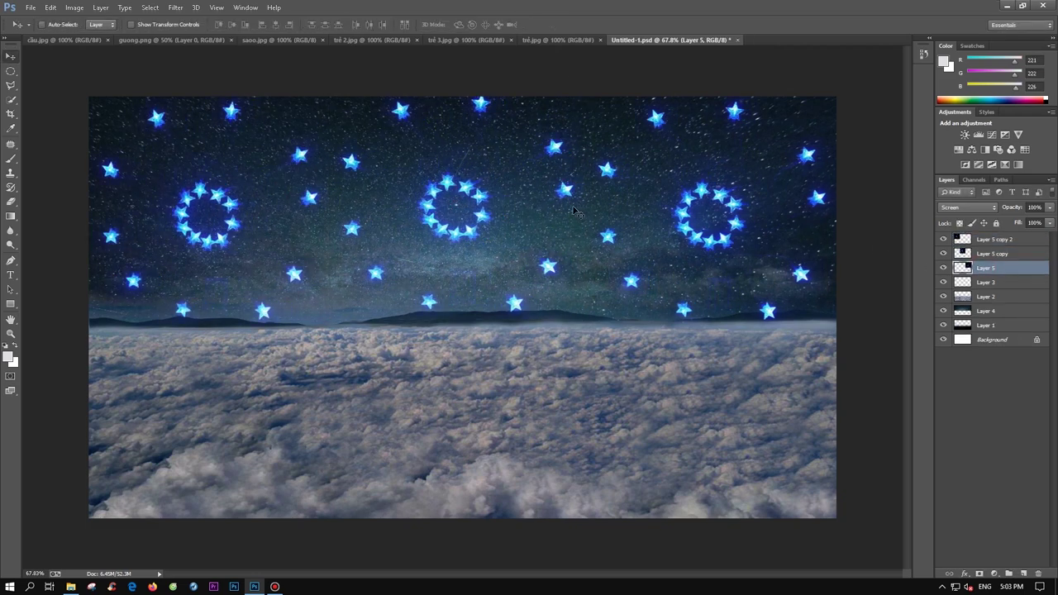
Merge the three star layers into one and restore its Screen blend mode.
{"action": "key", "text": "shift+alt+bracketright"}
{"action": "key", "text": "shift+alt+bracketright"}
{"action": "key", "text": "ctrl+e"}
{"action": "key", "text": "shift+alt+s"}
{"action": "key", "text": "e"}
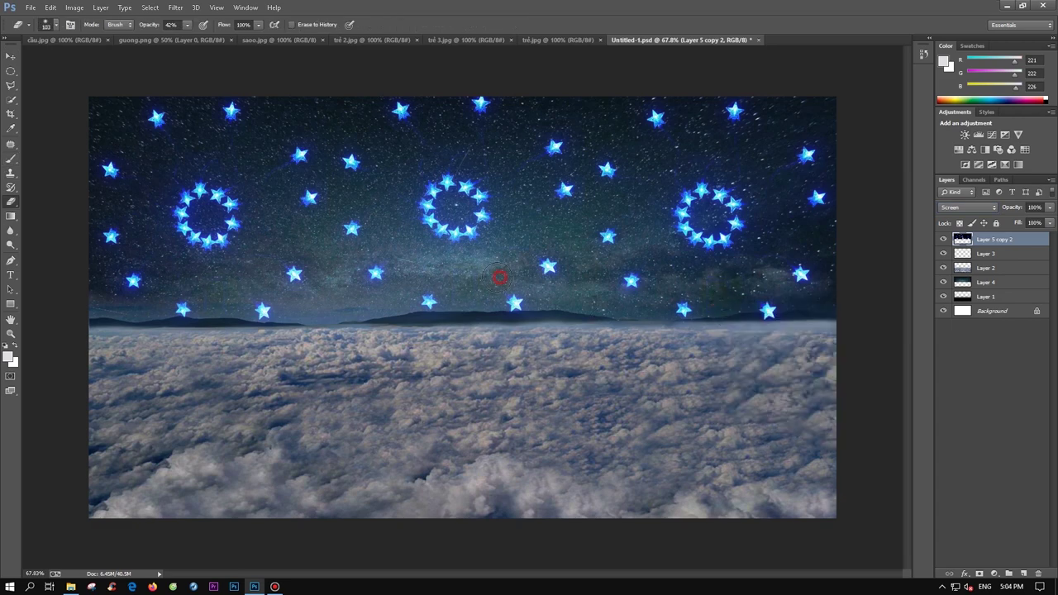
Apply Levels to the stars, then squash the layer to about 54% height, anchored at the top.
{"action": "key", "text": "ctrl+l"}
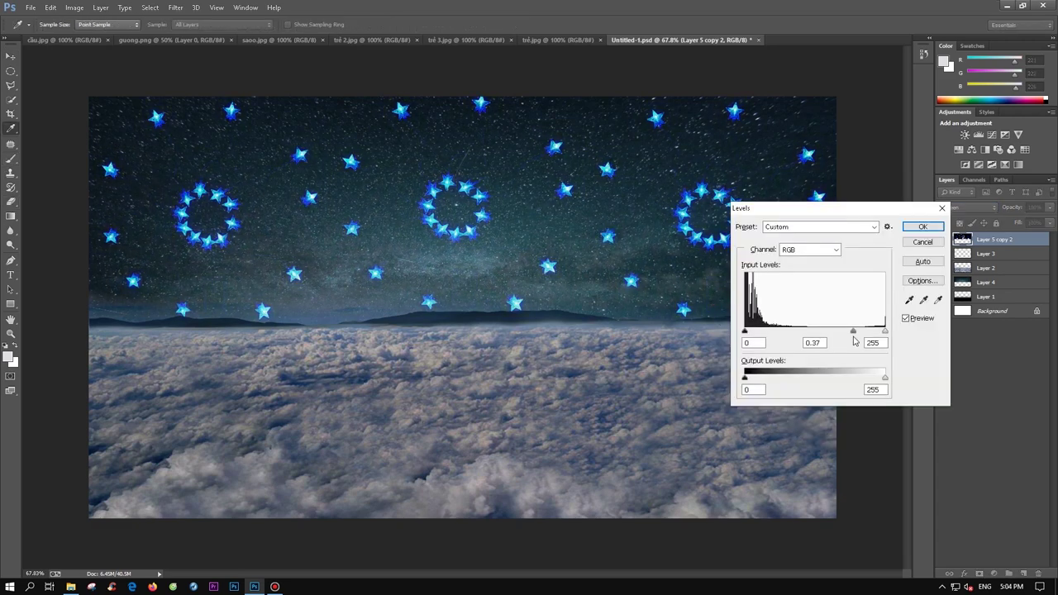
{"action": "key", "text": "Return"}
{"action": "key", "text": "ctrl+t"}
{"action": "left_click_drag", "start_coordinate": [836, 519], "coordinate": [836, 229]}
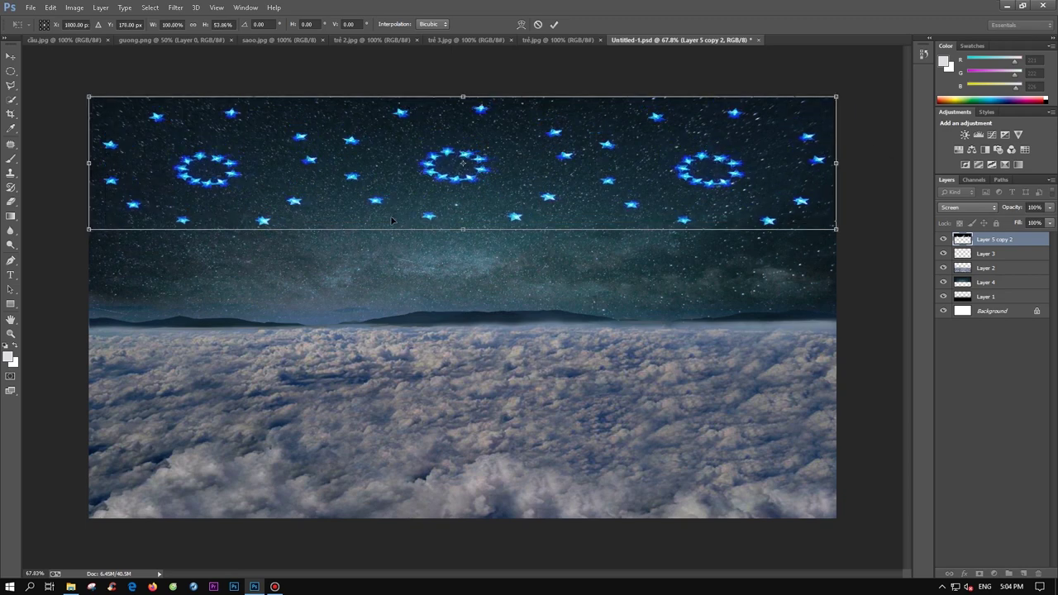
{"action": "key", "text": "Return"}
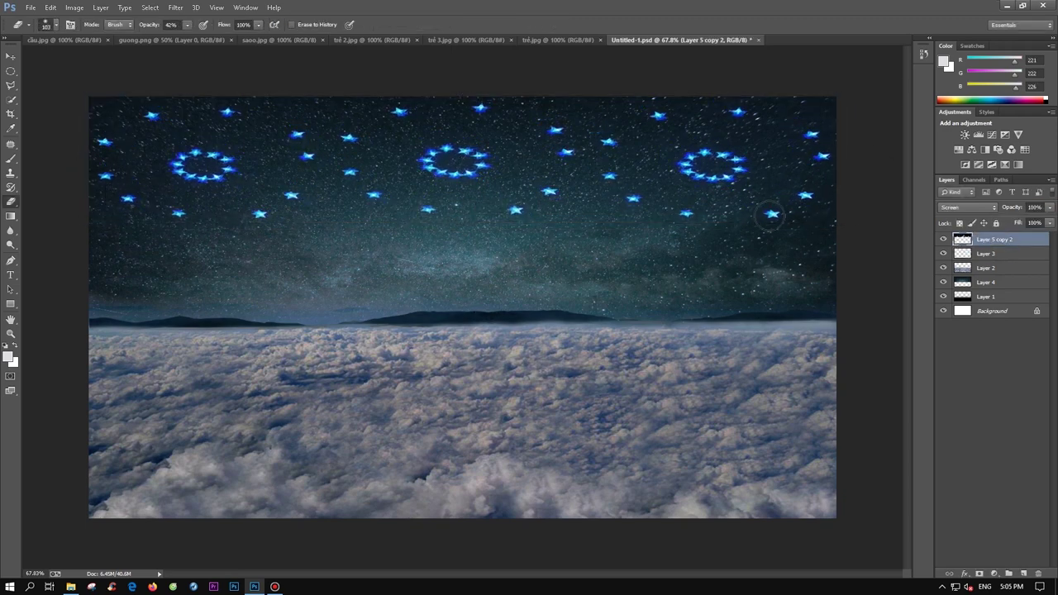
Erase the scattered stars at 100% eraser strength, keeping the three rings.
{"action": "key", "text": "0"}
{"action": "right_click", "coordinate": [699, 225]}
{"action": "left_click_drag", "start_coordinate": [819, 144], "coordinate": [461, 236]}
Add a deep blue Photo Filter above the Layer 2 clouds with increased density.
{"action": "left_click", "coordinate": [986, 269]}
{"action": "left_click", "coordinate": [994, 573]}
{"action": "left_click", "coordinate": [980, 480]}
{"action": "left_click", "coordinate": [825, 345]}
{"action": "left_click", "coordinate": [896, 229]}
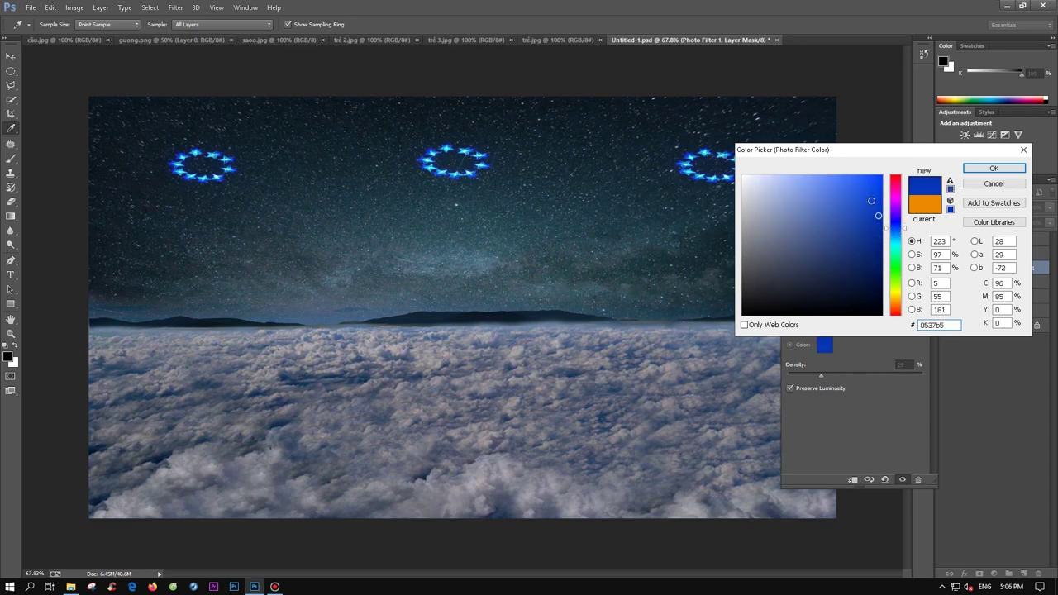
{"action": "key", "text": "Return"}
{"action": "left_click_drag", "start_coordinate": [821, 376], "coordinate": [851, 376]}
{"action": "left_click", "coordinate": [933, 285]}
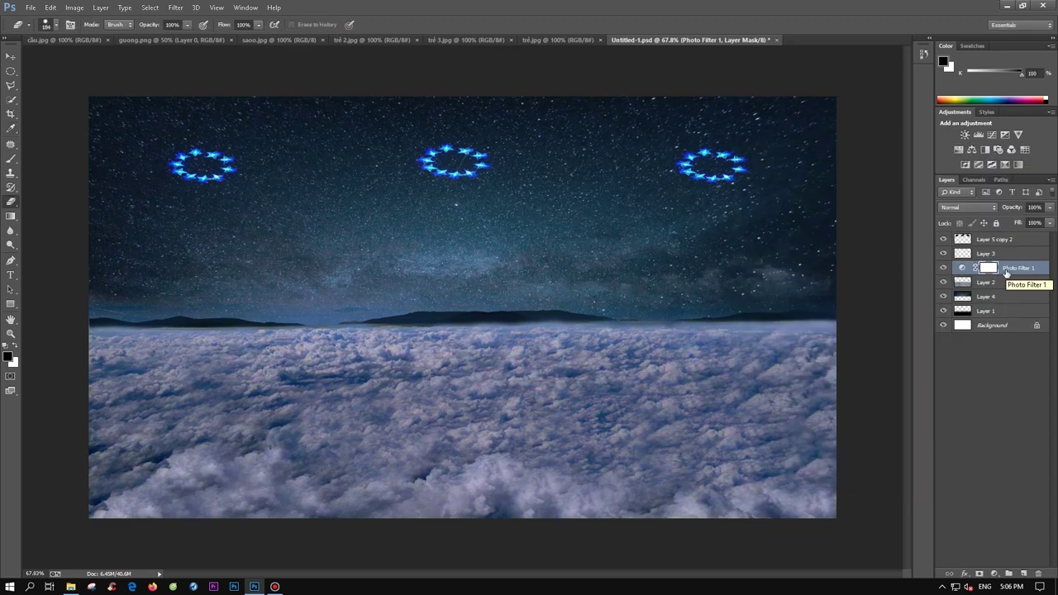
{"action": "left_click_drag", "start_coordinate": [1005, 251], "coordinate": [1005, 252]}
{"action": "left_click", "coordinate": [986, 282]}
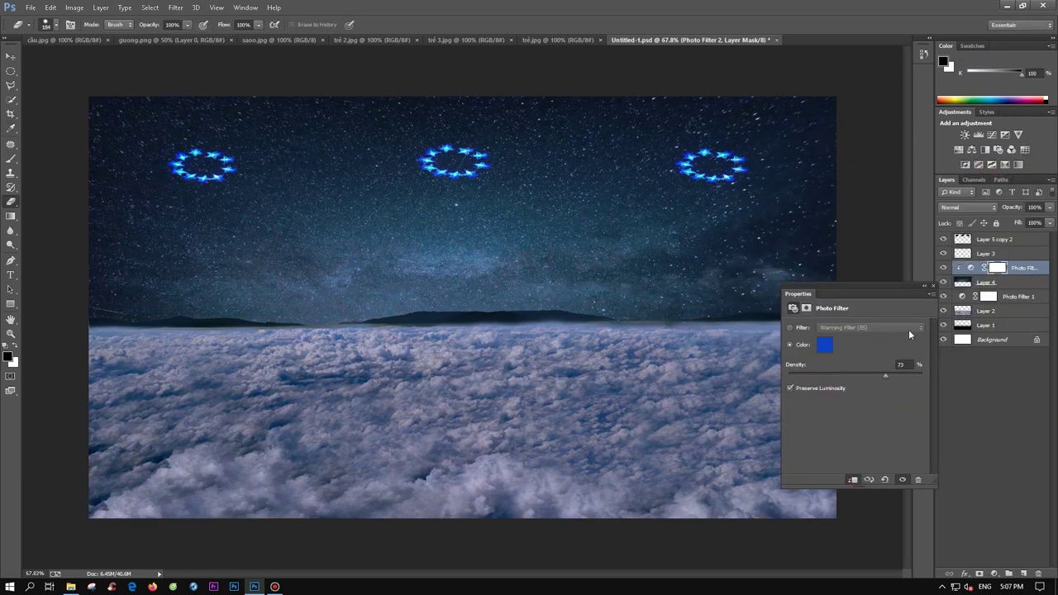
Warp the Layer 2 clouds outward and upward, then rotate them very slightly.
{"action": "key", "text": "z"}
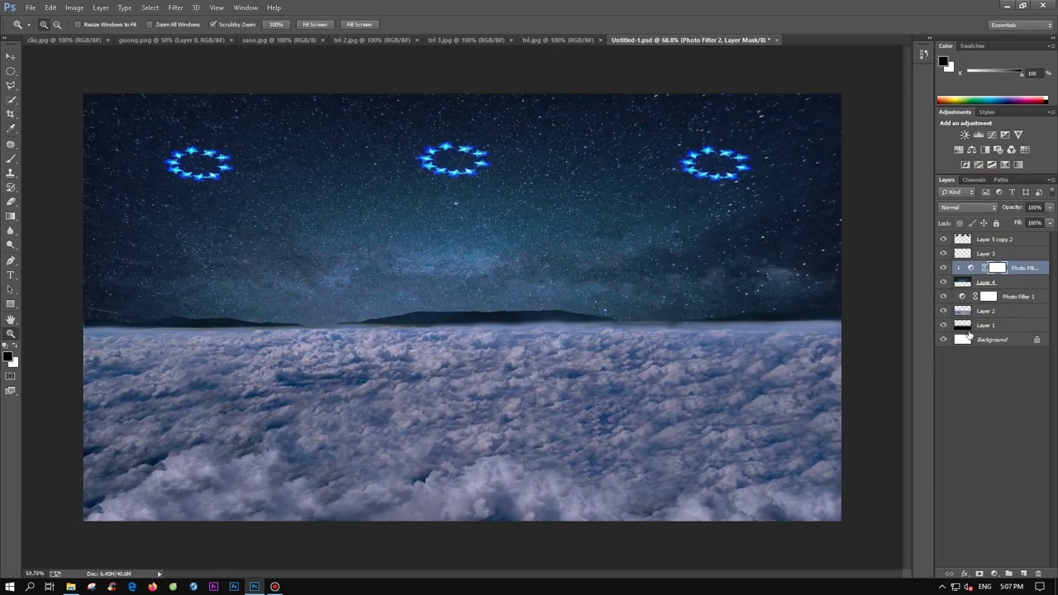
{"action": "key", "text": "ctrl+t"}
{"action": "left_click_drag", "start_coordinate": [842, 521], "coordinate": [864, 540]}
{"action": "left_click_drag", "start_coordinate": [336, 134], "coordinate": [338, 94]}
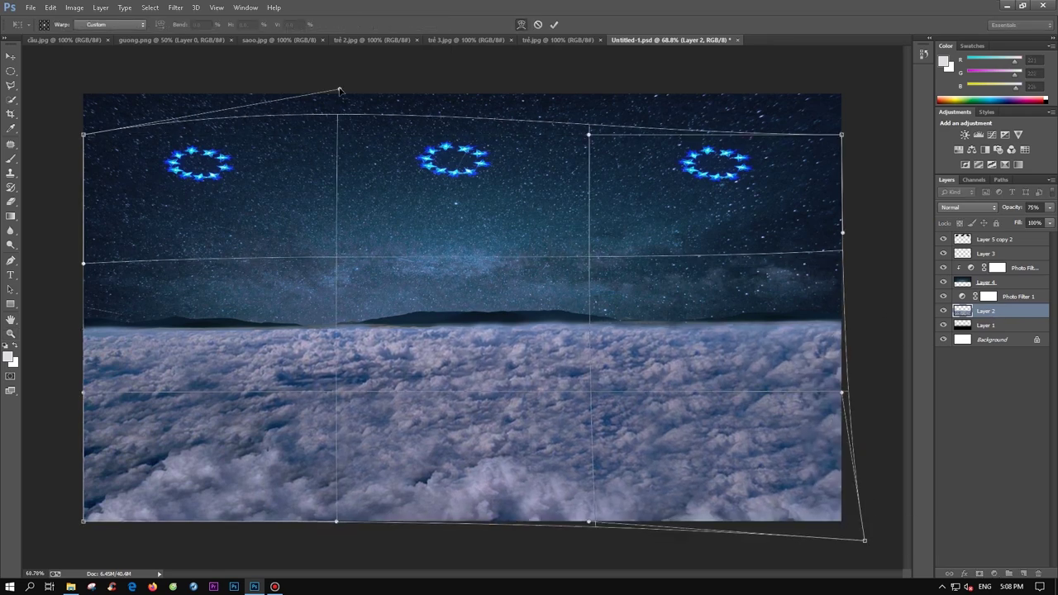
{"action": "key", "text": "Return"}
{"action": "key", "text": "ctrl+t"}
{"action": "left_click_drag", "start_coordinate": [83, 327], "coordinate": [82, 325]}
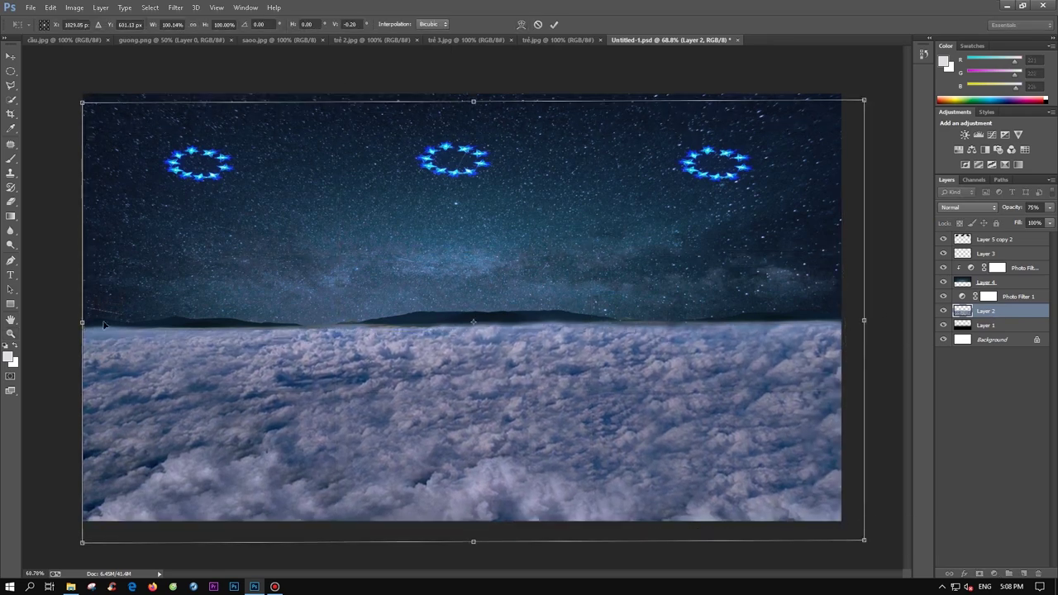
{"action": "key", "text": "Return"}
Soften the horizon with a small 24 px brush at 69% opacity.
{"action": "right_click", "coordinate": [984, 253]}
{"action": "key", "text": "Escape"}
{"action": "key", "text": "b"}
{"action": "right_click", "coordinate": [446, 399]}
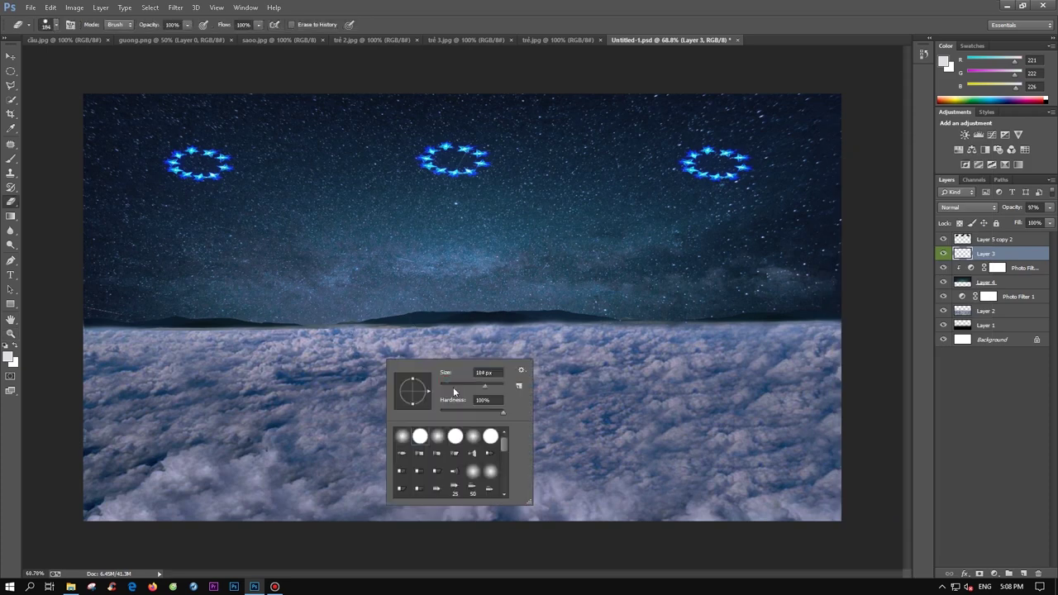
{"action": "double_click", "coordinate": [402, 436]}
{"action": "right_click", "coordinate": [437, 416]}
{"action": "left_click", "coordinate": [432, 327]}
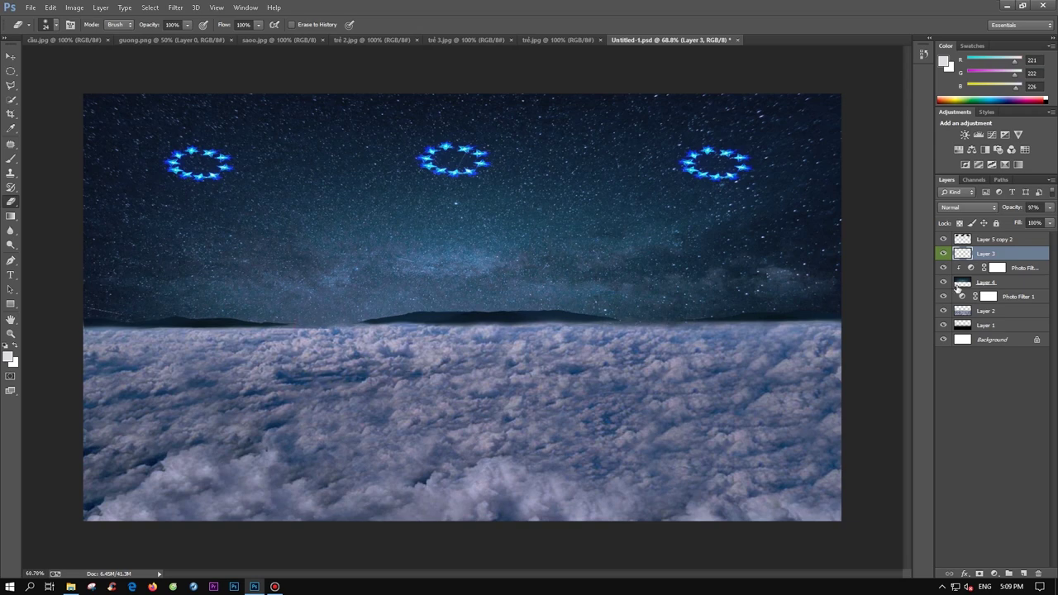
{"action": "left_click", "coordinate": [984, 281]}
{"action": "left_click_drag", "start_coordinate": [187, 24], "coordinate": [171, 39]}
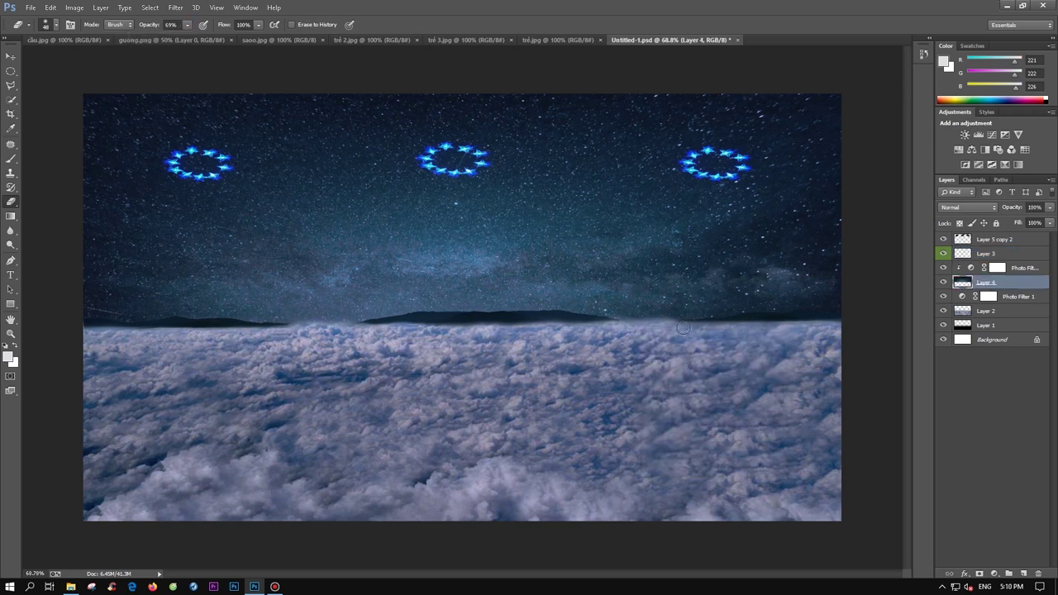
Move the 52%-opacity star rings up so they sit partly cut off at the top edge.
{"action": "left_click", "coordinate": [992, 239]}
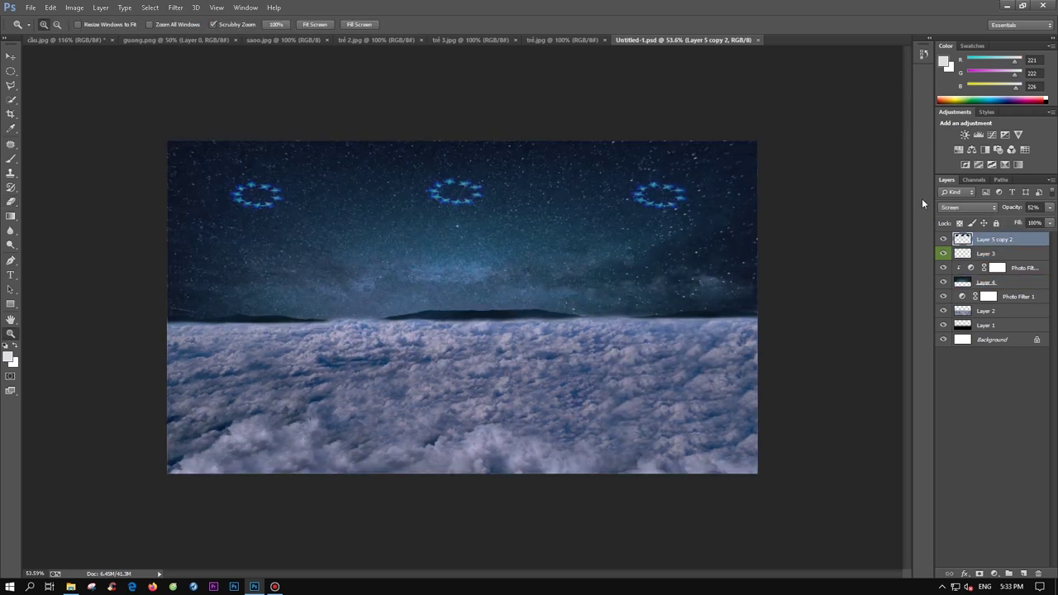
{"action": "key", "text": "v"}
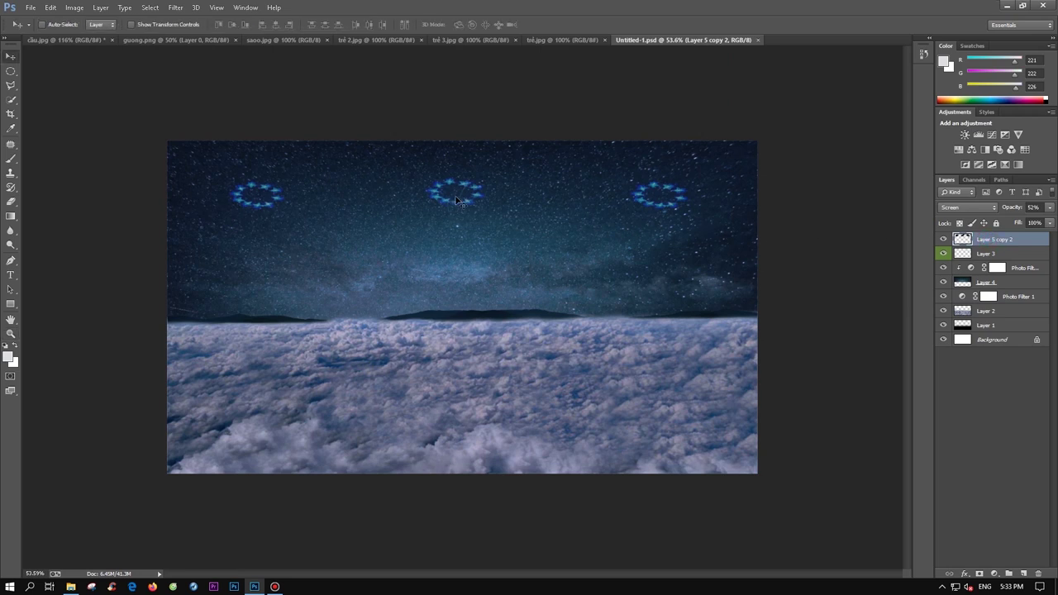
{"action": "left_click_drag", "start_coordinate": [456, 200], "coordinate": [460, 145]}
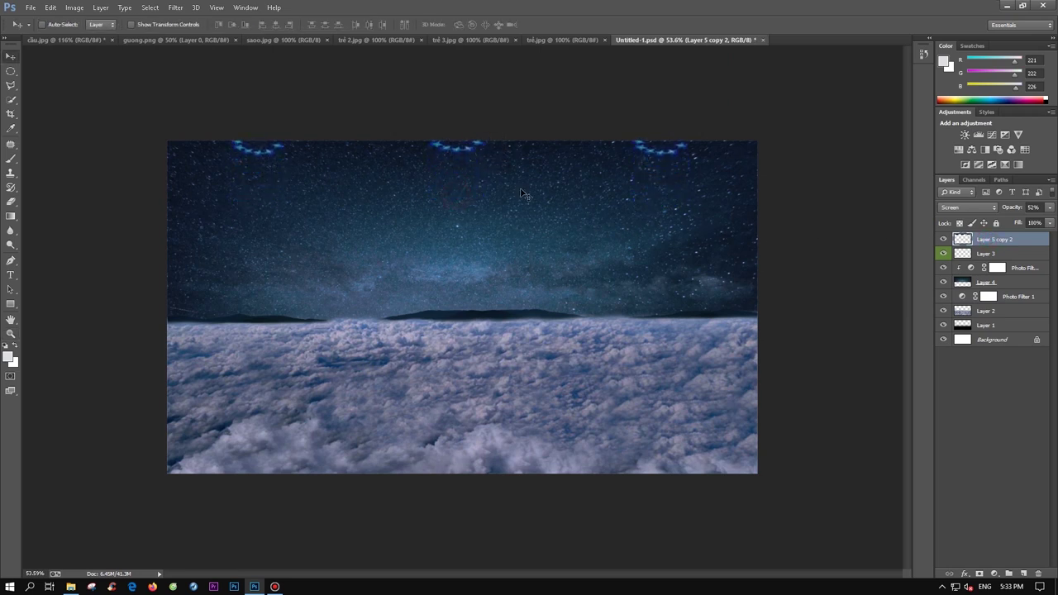
{"action": "key", "text": "c"}
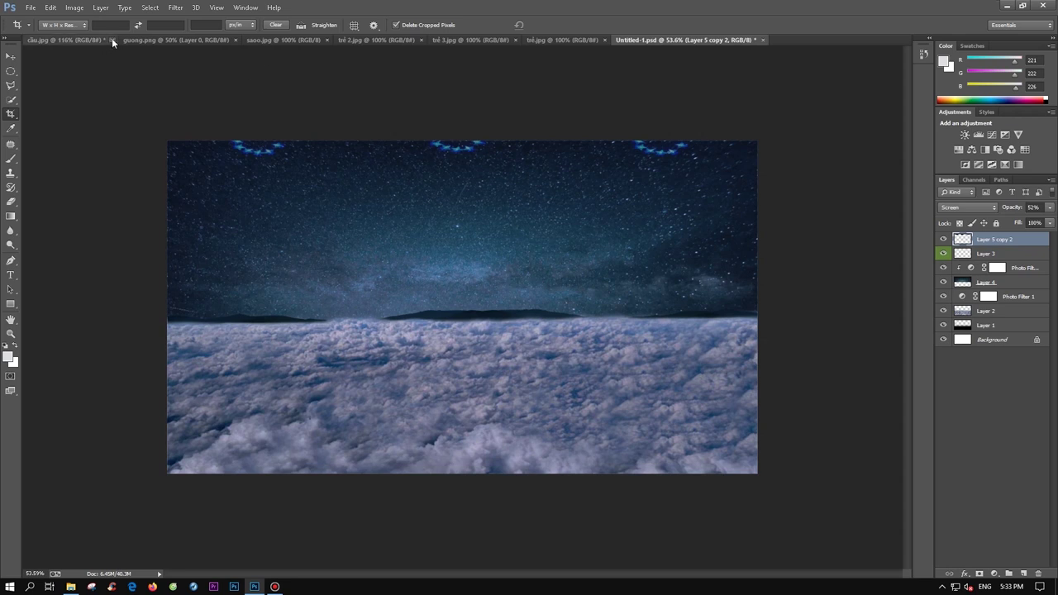
{"action": "left_click", "coordinate": [66, 40]}
{"action": "key", "text": "l"}
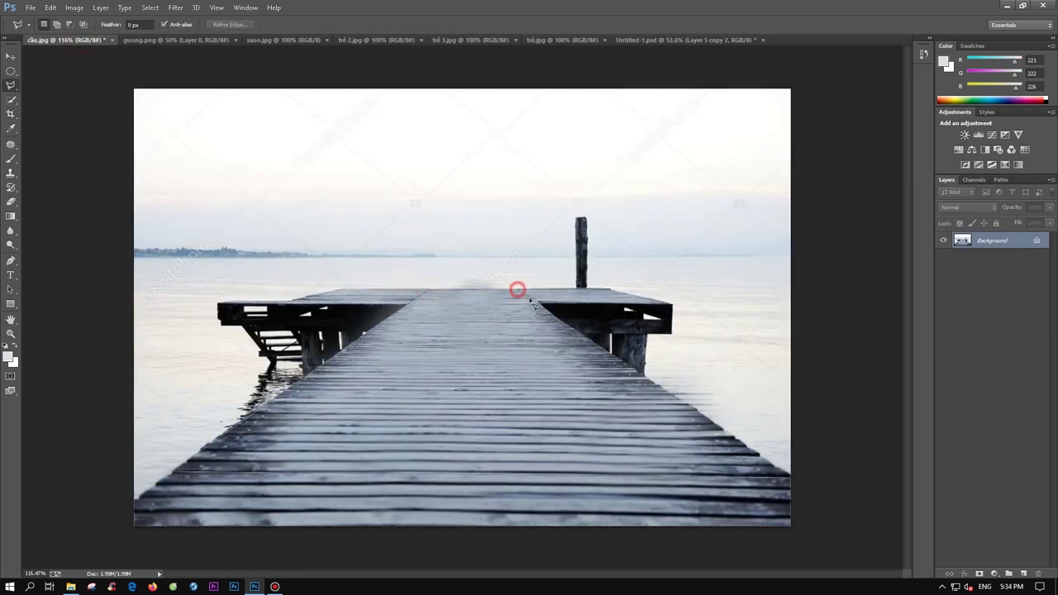
Drag the selected pier from cầu.jpg into the composite and widen it into perspective.
{"action": "key", "text": "v"}
{"action": "left_click_drag", "start_coordinate": [462, 340], "coordinate": [472, 416]}
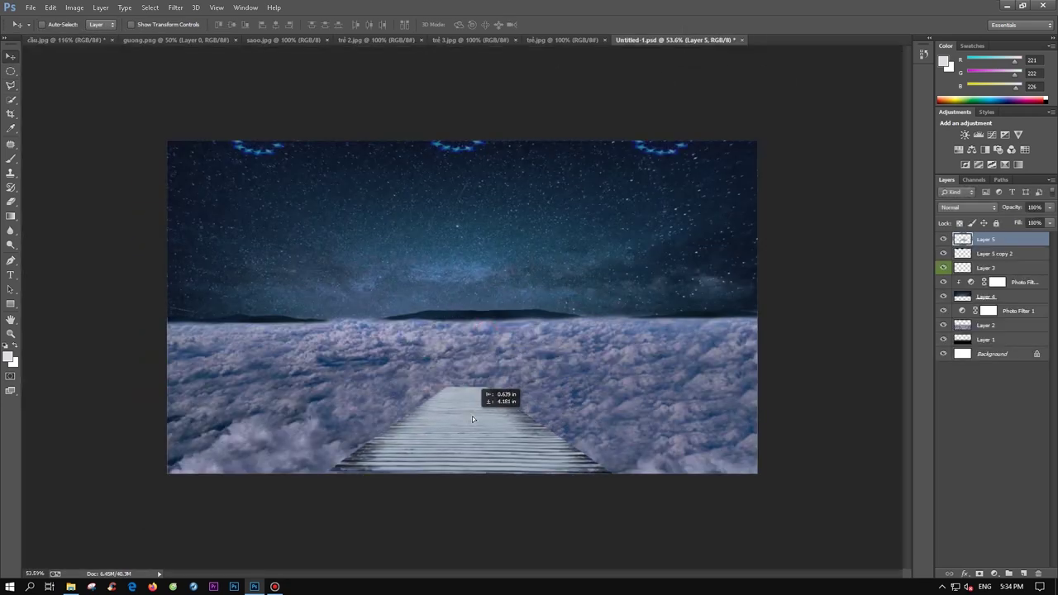
{"action": "left_click", "coordinate": [111, 39]}
{"action": "key", "text": "ctrl+t"}
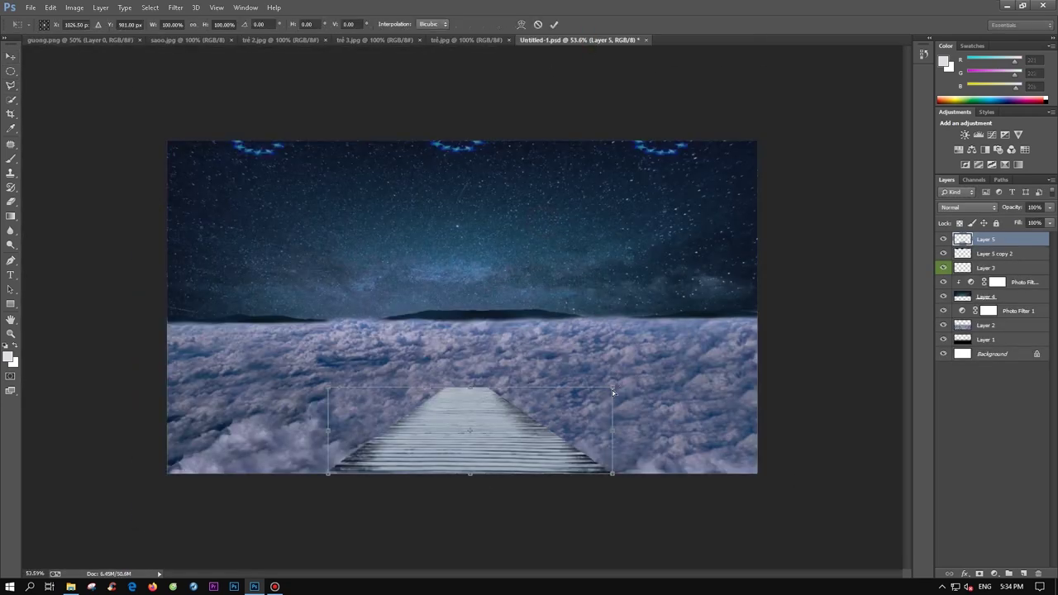
{"action": "left_click_drag", "start_coordinate": [329, 387], "coordinate": [241, 345]}
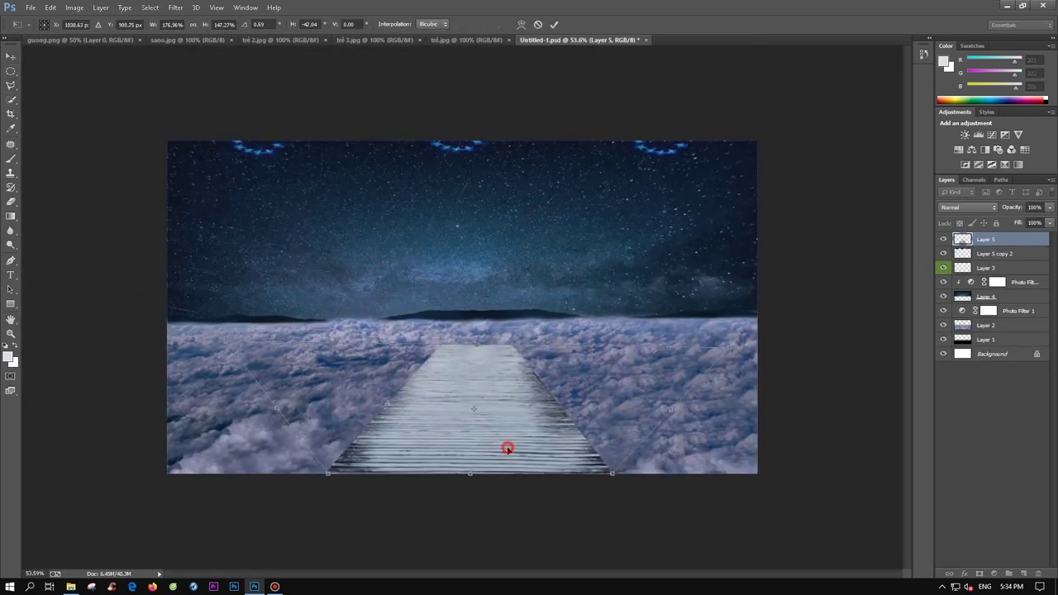
{"action": "left_click_drag", "start_coordinate": [506, 446], "coordinate": [497, 446]}
{"action": "key", "text": "Return"}
Lasso-select the boardwalk from its lower corner to its far end.
{"action": "key", "text": "l"}
{"action": "scroll", "coordinate": [536, 393], "scroll_direction": "up", "scroll_amount": 2}
{"action": "scroll", "coordinate": [536, 393], "scroll_direction": "up", "scroll_amount": 2}
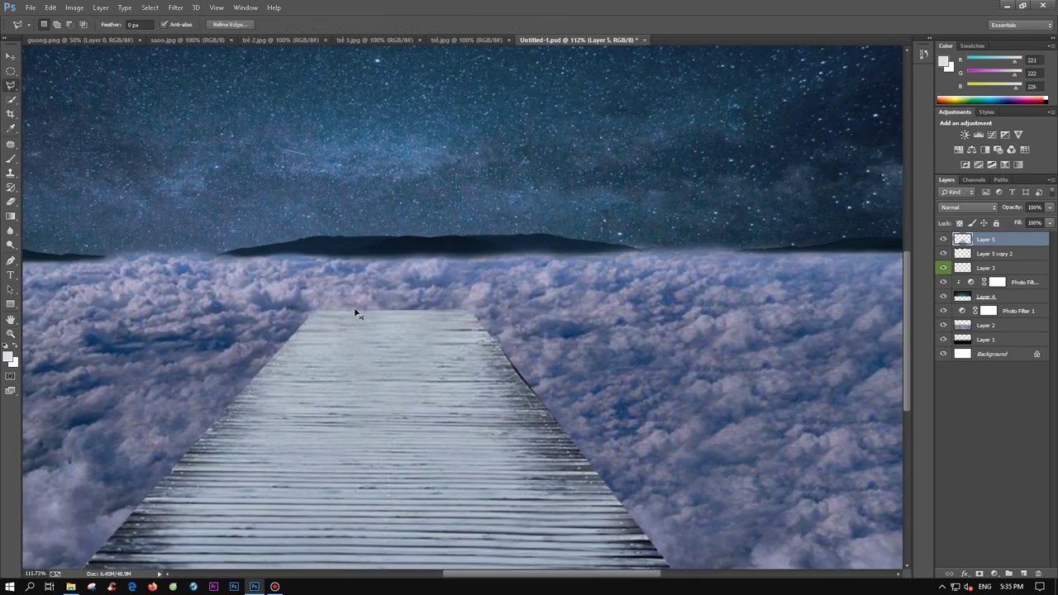
{"action": "left_click", "coordinate": [668, 569]}
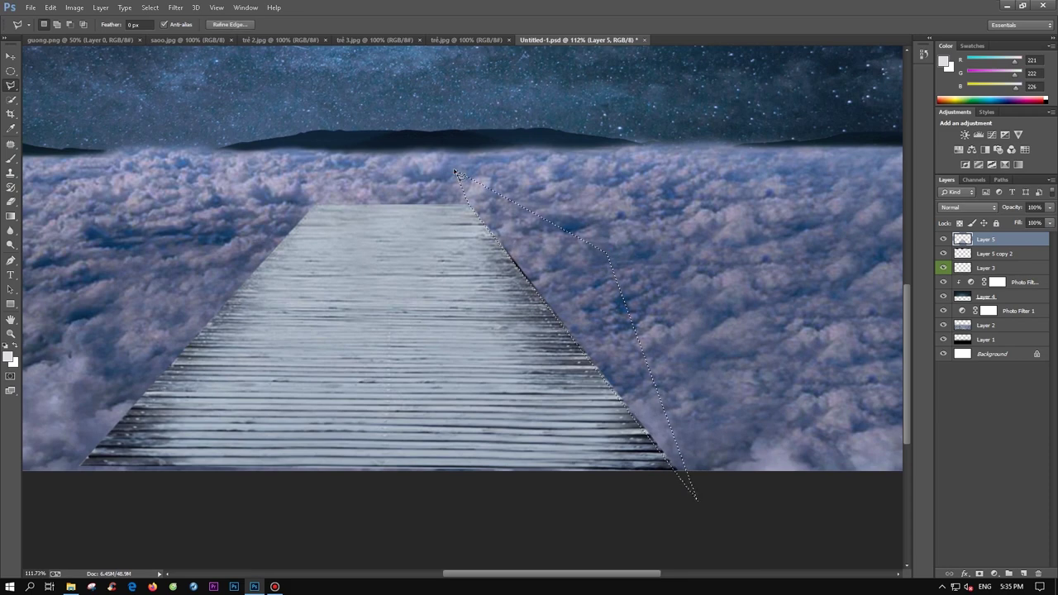
{"action": "left_click", "coordinate": [456, 173]}
{"action": "scroll", "coordinate": [433, 307], "scroll_direction": "down", "scroll_amount": 4}
Dull the boardwalk with Levels: adjusted midtones and output black, output white 214.
{"action": "key", "text": "ctrl+l"}
{"action": "left_click_drag", "start_coordinate": [815, 332], "coordinate": [790, 335]}
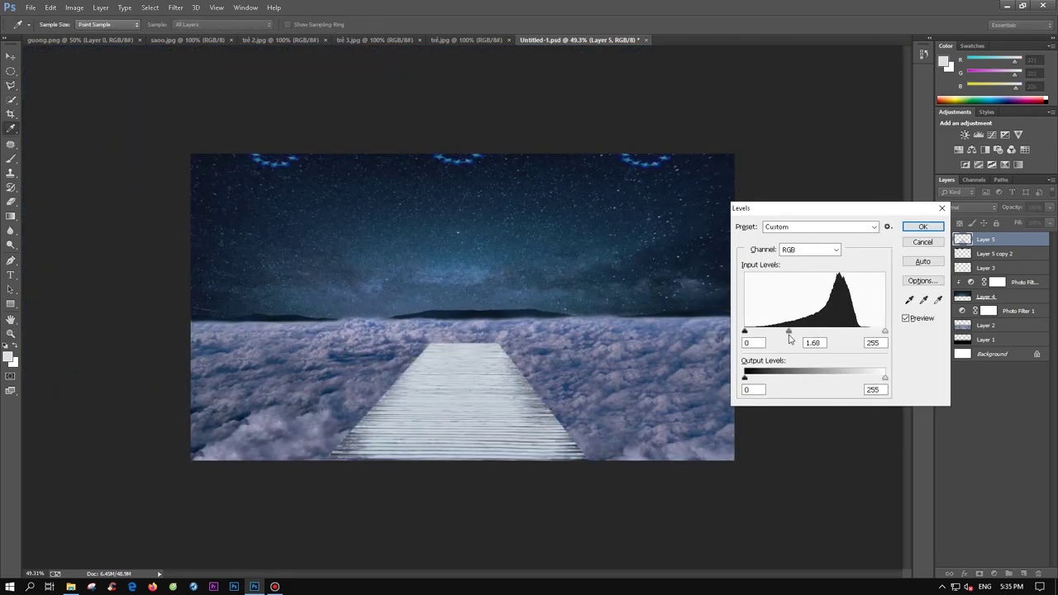
{"action": "left_click_drag", "start_coordinate": [746, 378], "coordinate": [792, 378]}
{"action": "left_click_drag", "start_coordinate": [885, 377], "coordinate": [862, 378]}
{"action": "left_click_drag", "start_coordinate": [796, 331], "coordinate": [819, 332]}
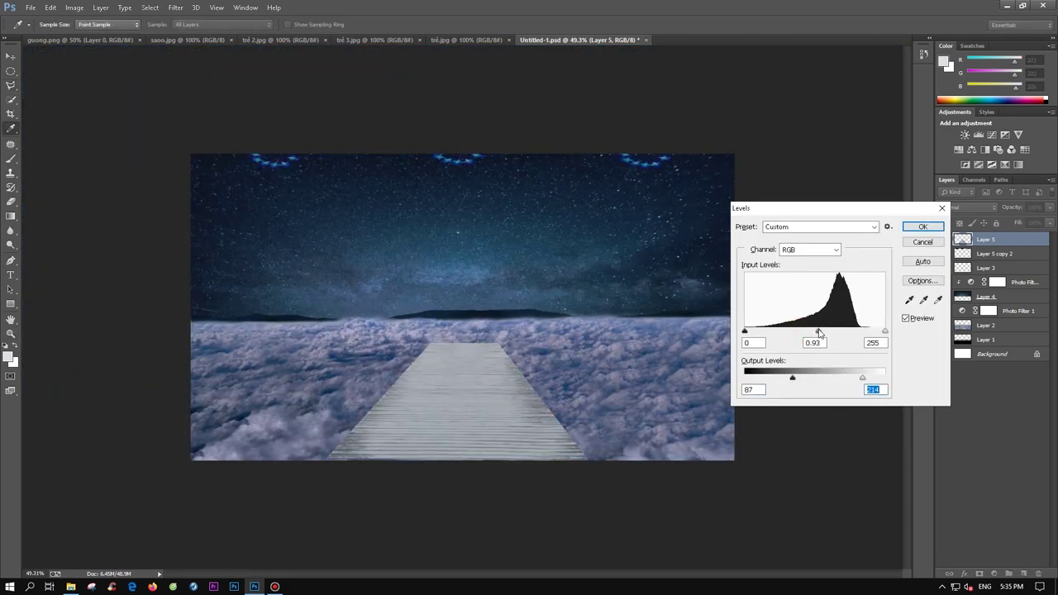
{"action": "left_click_drag", "start_coordinate": [787, 381], "coordinate": [753, 383]}
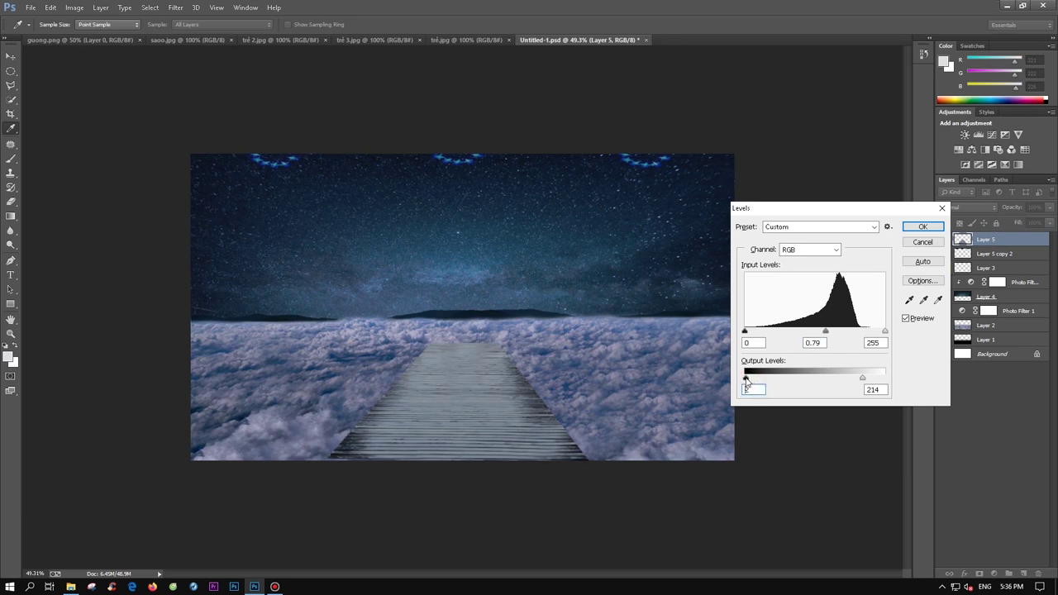
{"action": "key", "text": "Return"}
Stretch the boardwalk's lower edge wider so it fits the scene.
{"action": "key", "text": "z"}
{"action": "left_click_drag", "start_coordinate": [480, 390], "coordinate": [488, 424]}
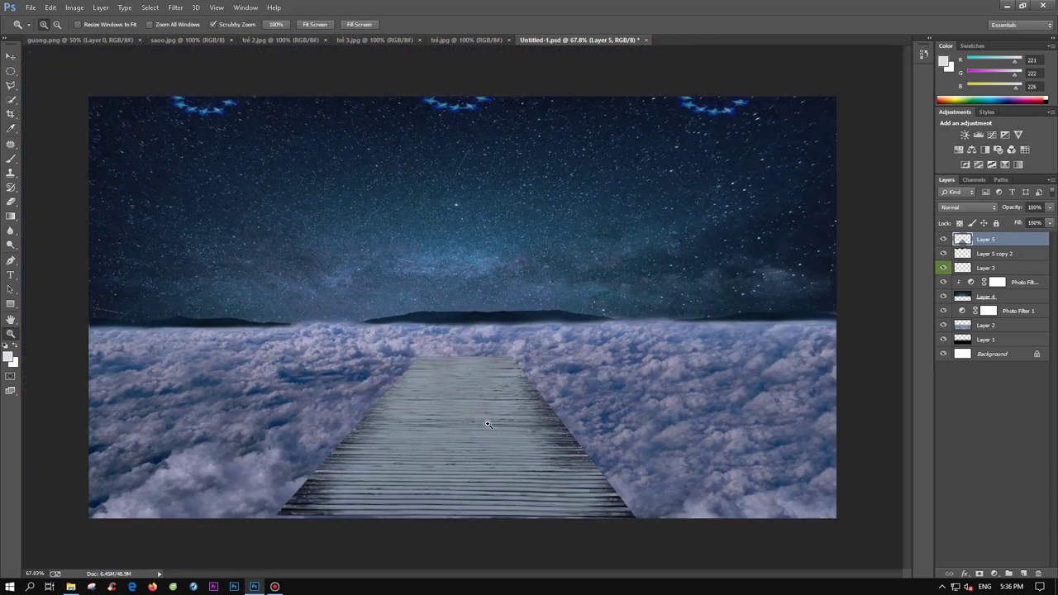
{"action": "key", "text": "ctrl+t"}
{"action": "left_click_drag", "start_coordinate": [459, 518], "coordinate": [276, 515]}
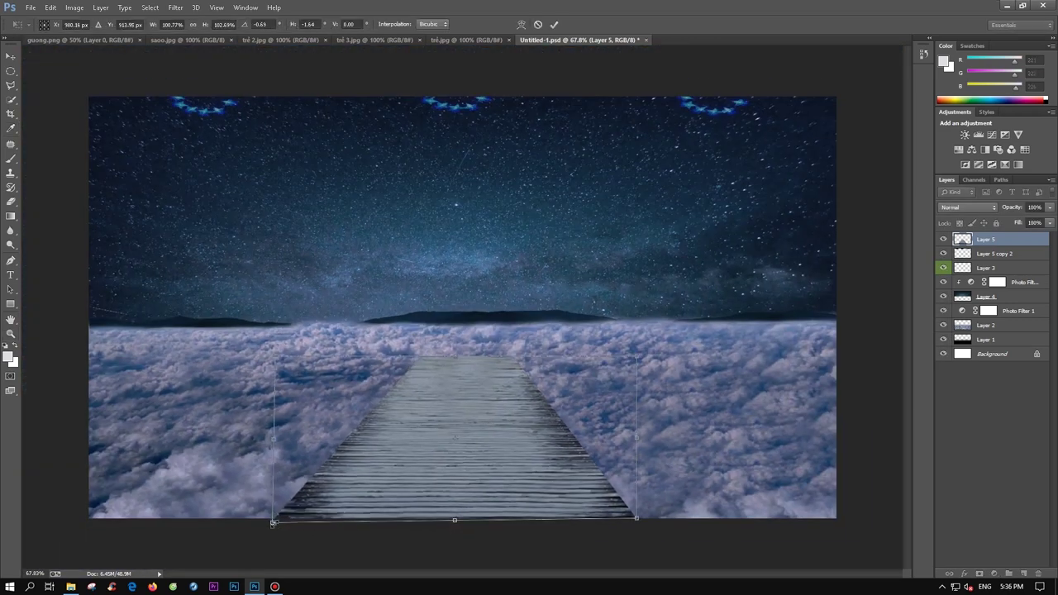
{"action": "key", "text": "Return"}
{"action": "mouse_move", "coordinate": [474, 394]}
{"action": "left_mouse_down"}
{"action": "mouse_move", "coordinate": [503, 372]}
{"action": "mouse_move", "coordinate": [480, 386]}
{"action": "left_mouse_up"}
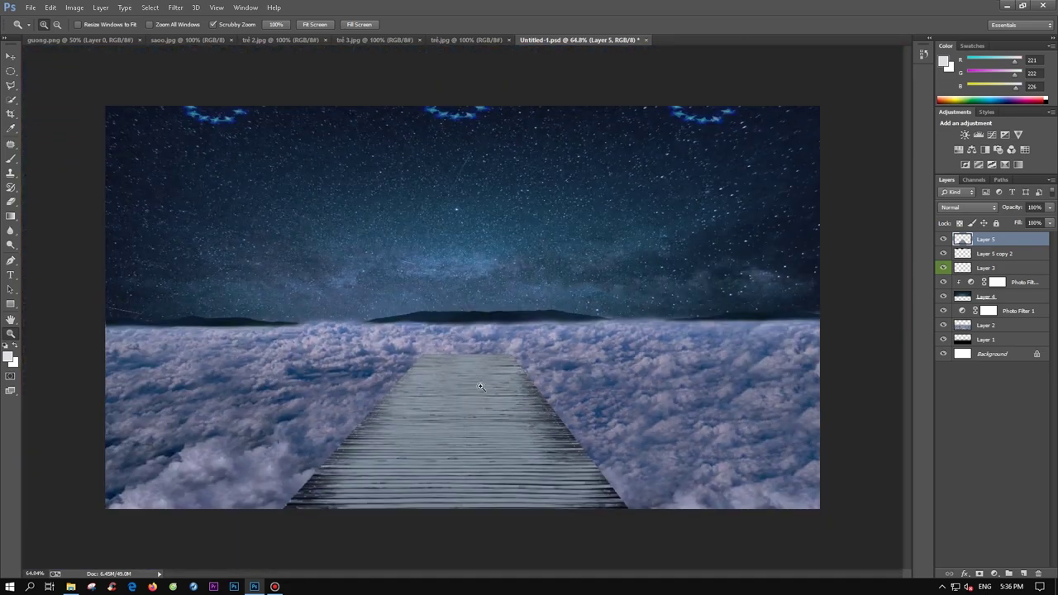
{"action": "left_click", "coordinate": [995, 573]}
Add a blue Photo Filter clipped to the boardwalk layer.
{"action": "left_click", "coordinate": [981, 471]}
{"action": "left_click", "coordinate": [853, 511]}
{"action": "left_click", "coordinate": [825, 376]}
{"action": "left_click", "coordinate": [982, 166]}
{"action": "left_click", "coordinate": [596, 246]}
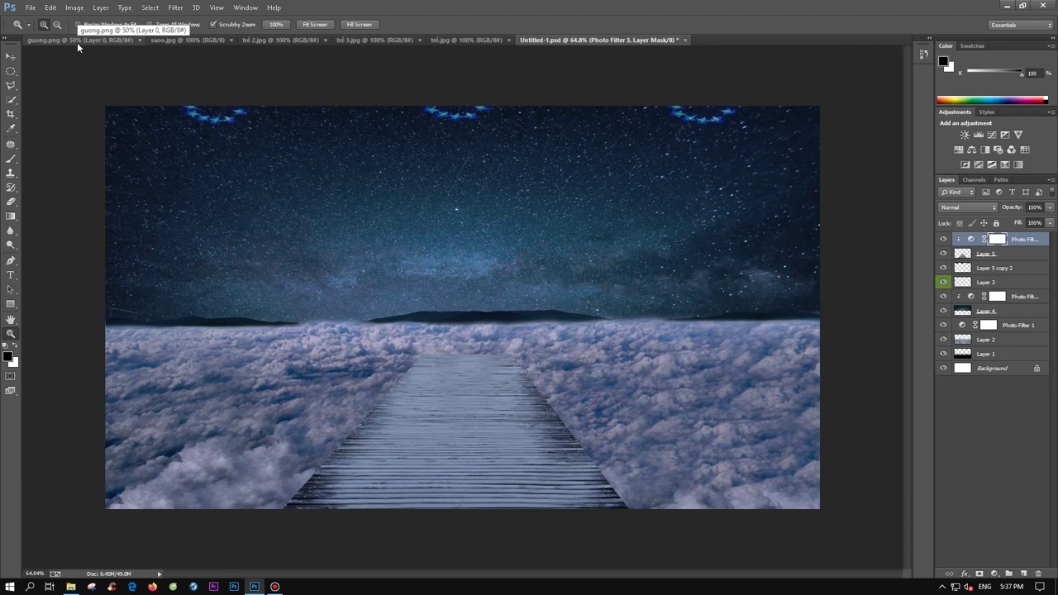
Resize the hooded child photo with Image Size.
{"action": "left_click", "coordinate": [183, 40]}
{"action": "left_click", "coordinate": [230, 40]}
{"action": "left_click", "coordinate": [372, 40]}
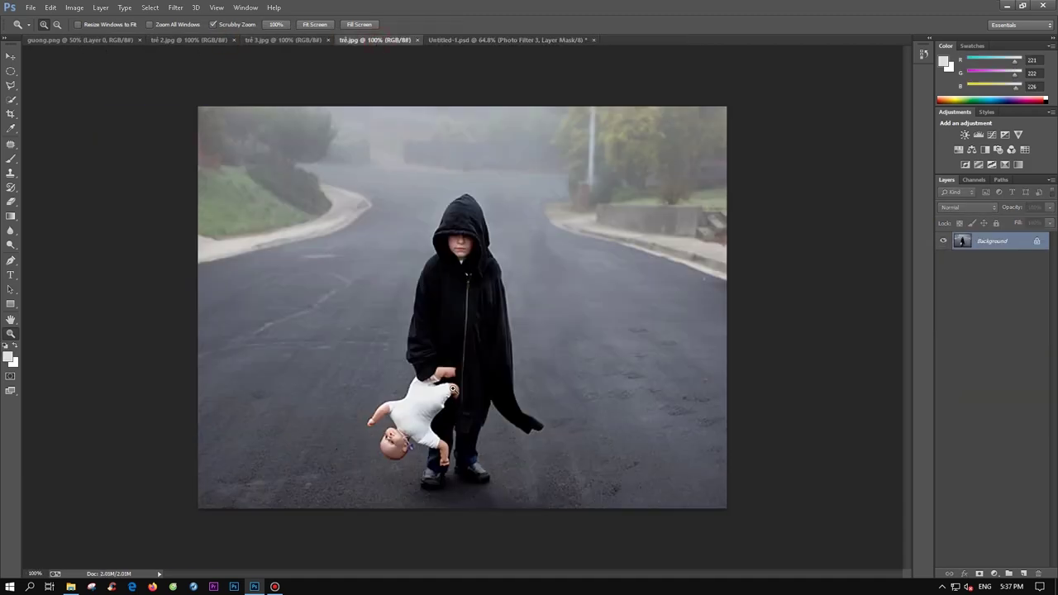
{"action": "left_click", "coordinate": [74, 7]}
{"action": "left_click", "coordinate": [95, 85]}
{"action": "left_click", "coordinate": [858, 287]}
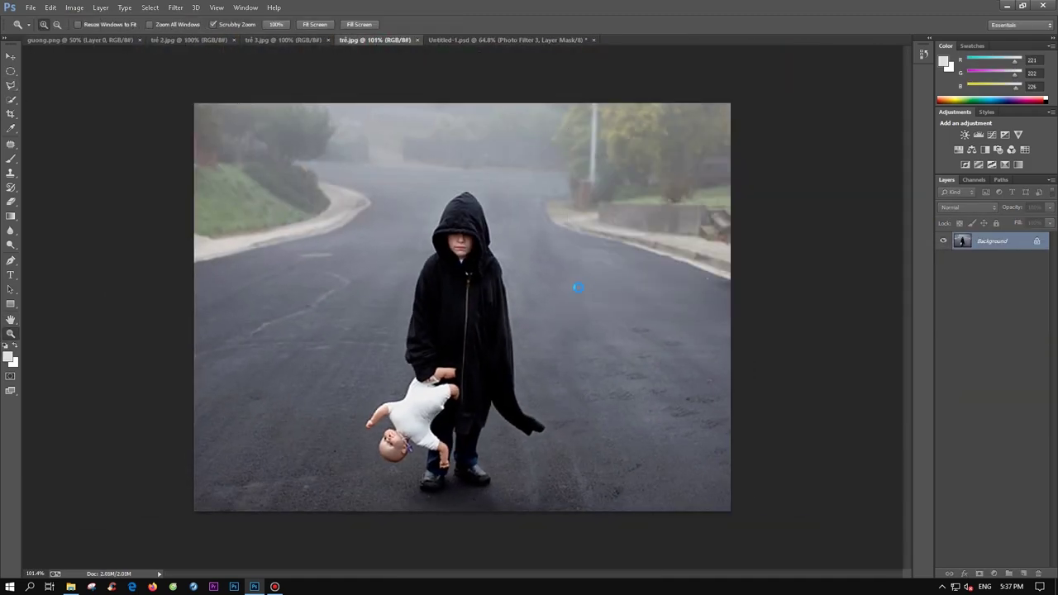
Crop the child photo to a portrait framing around the child.
{"action": "key", "text": "c"}
{"action": "left_click_drag", "start_coordinate": [464, 99], "coordinate": [484, 130]}
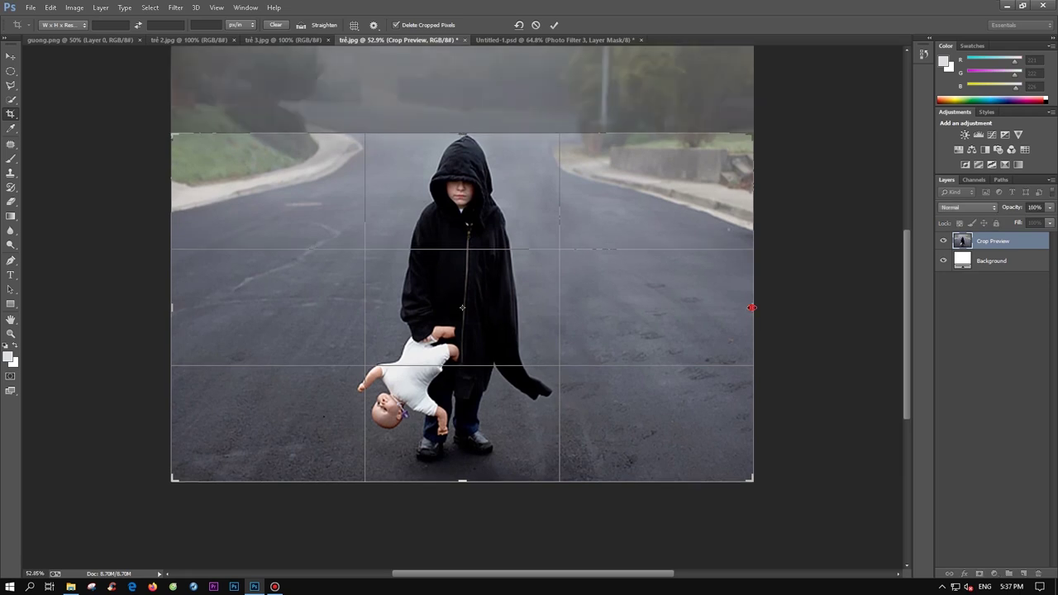
{"action": "left_click_drag", "start_coordinate": [750, 306], "coordinate": [619, 306]}
{"action": "left_click_drag", "start_coordinate": [275, 308], "coordinate": [315, 302]}
{"action": "key", "text": "Return"}
{"action": "key", "text": "ctrl+0"}
Select the hooded child and drag the cut-out onto the composite's boardwalk.
{"action": "key", "text": "w"}
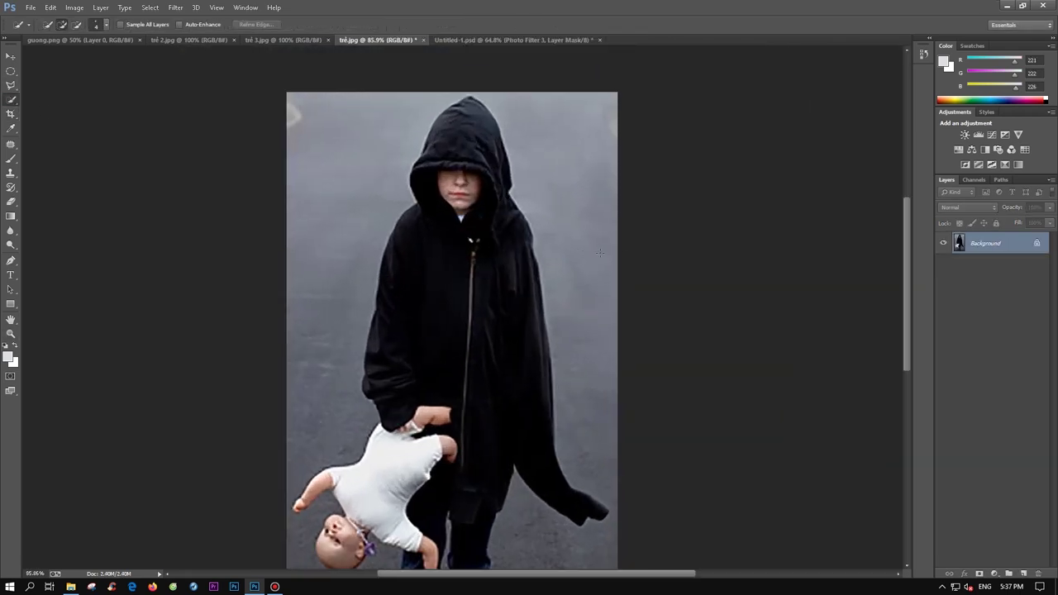
{"action": "scroll", "coordinate": [539, 439], "scroll_direction": "down", "scroll_amount": 5}
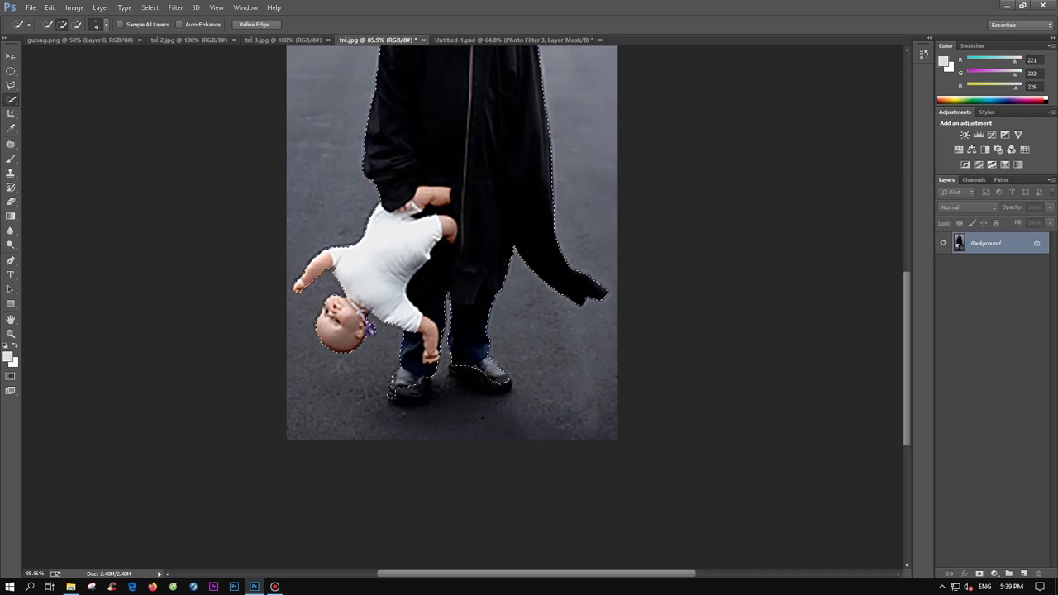
{"action": "key", "text": "l"}
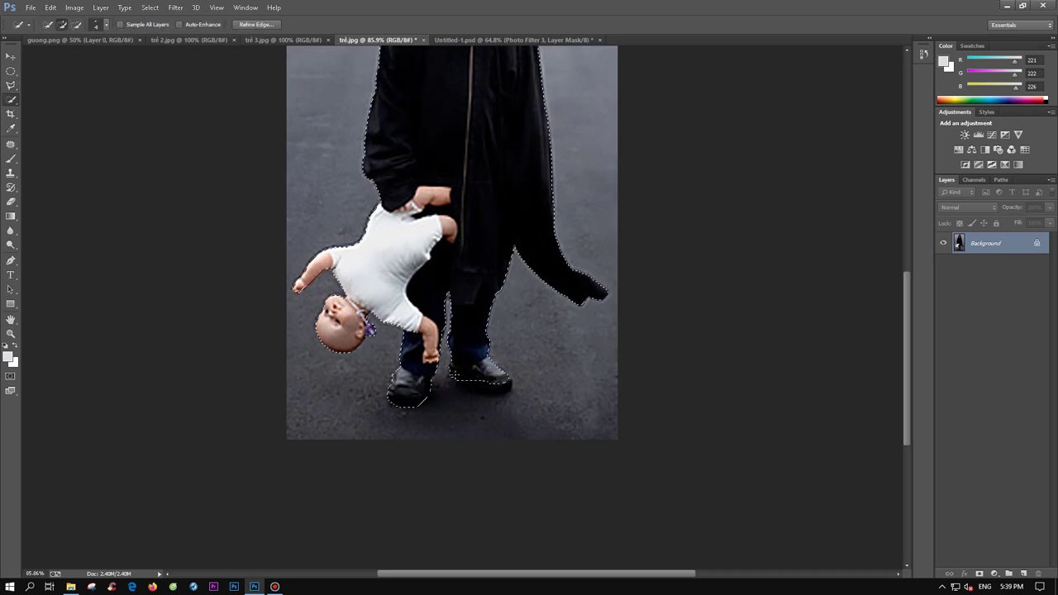
{"action": "mouse_move", "coordinate": [463, 166]}
{"action": "left_mouse_down"}
{"action": "mouse_move", "coordinate": [483, 450]}
{"action": "mouse_move", "coordinate": [483, 297]}
{"action": "mouse_move", "coordinate": [484, 336]}
{"action": "left_mouse_up"}
{"action": "key", "text": "ctrl+t"}
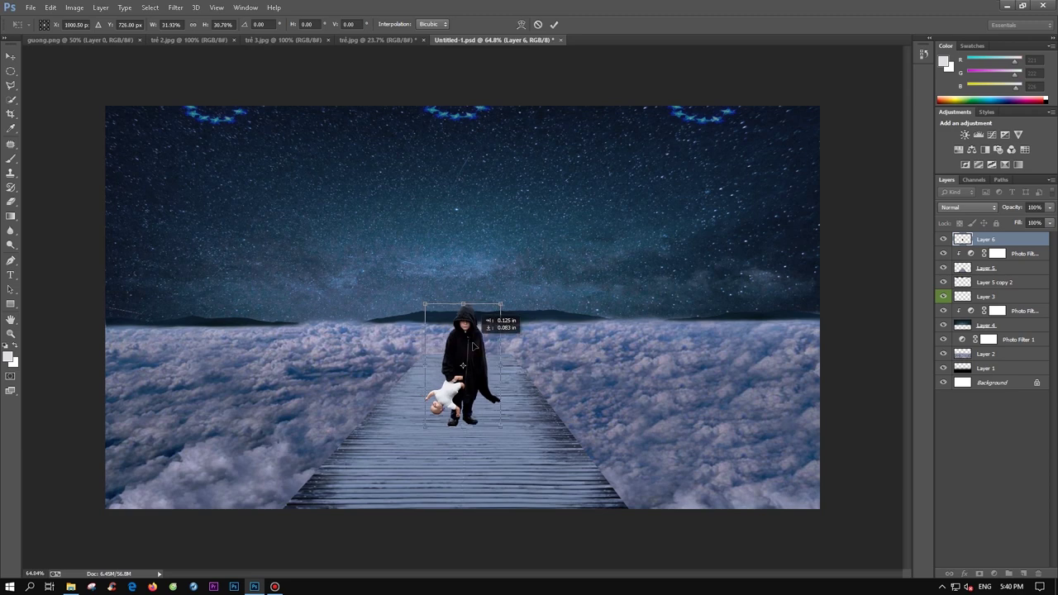
Commit the child's scale and dim it with Levels to output white 212.
{"action": "key", "text": "Return"}
{"action": "key", "text": "ctrl+l"}
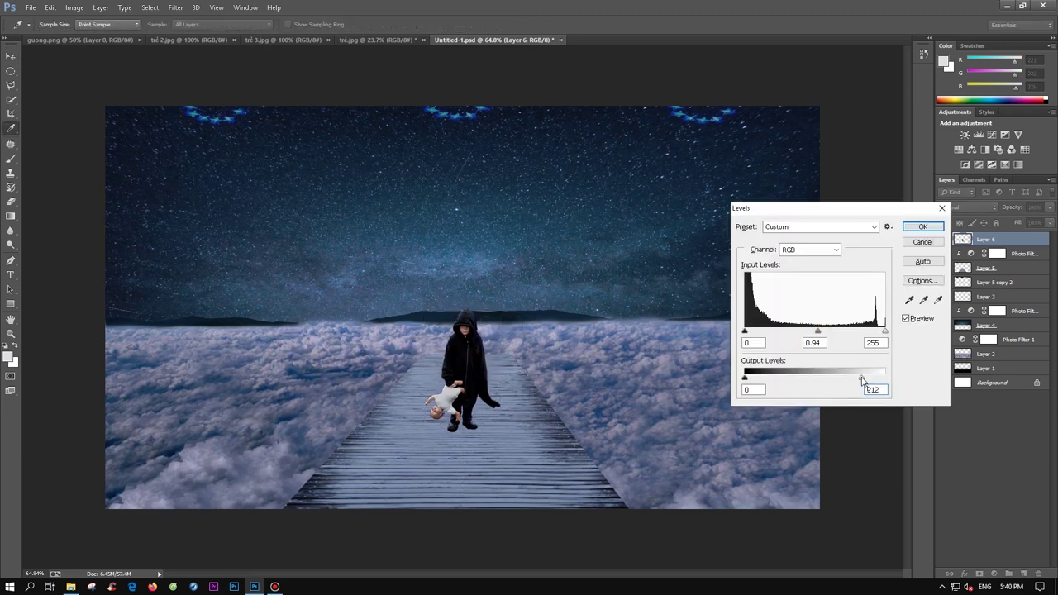
{"action": "key", "text": "Return"}
{"action": "key", "text": "z"}
{"action": "left_click_drag", "start_coordinate": [463, 413], "coordinate": [512, 433]}
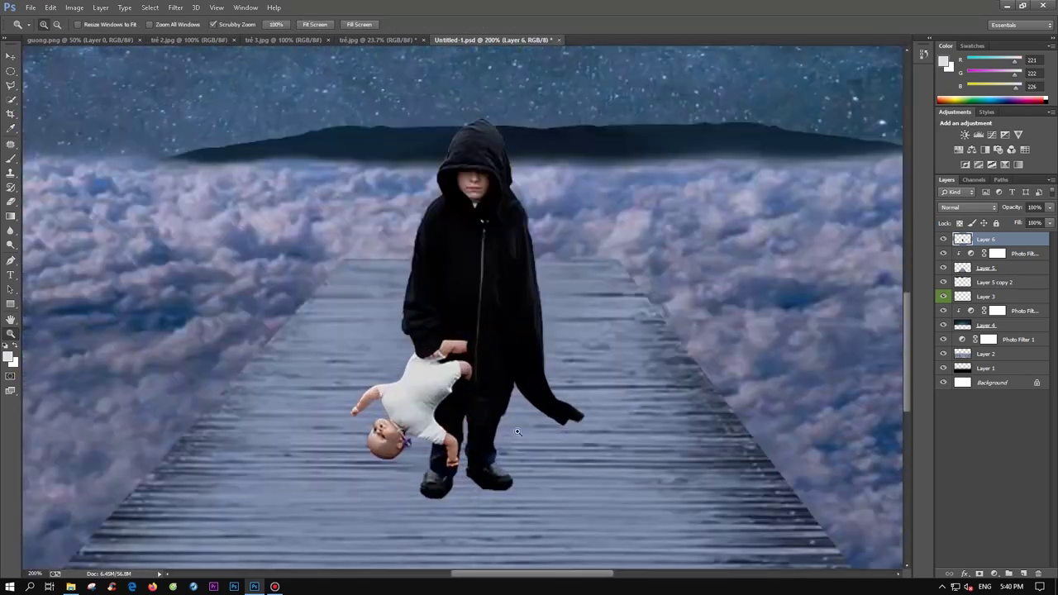
{"action": "left_click", "coordinate": [539, 300], "text": "alt"}
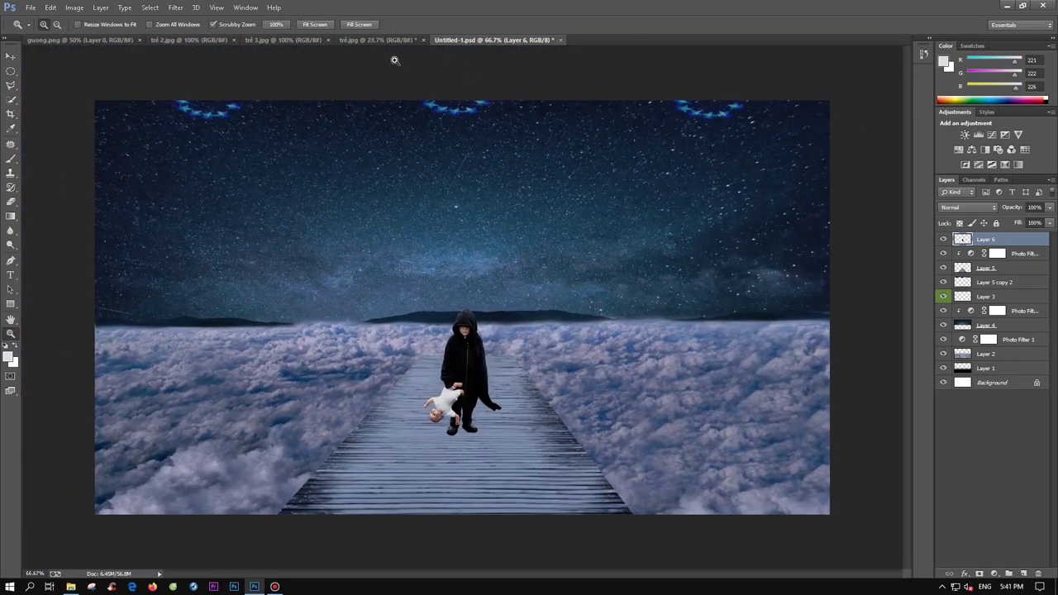
Close the hooded child photo without saving and switch to the guong.png mirror image.
{"action": "left_click", "coordinate": [423, 40]}
{"action": "left_click", "coordinate": [529, 219]}
{"action": "left_click_drag", "start_coordinate": [409, 360], "coordinate": [423, 360]}
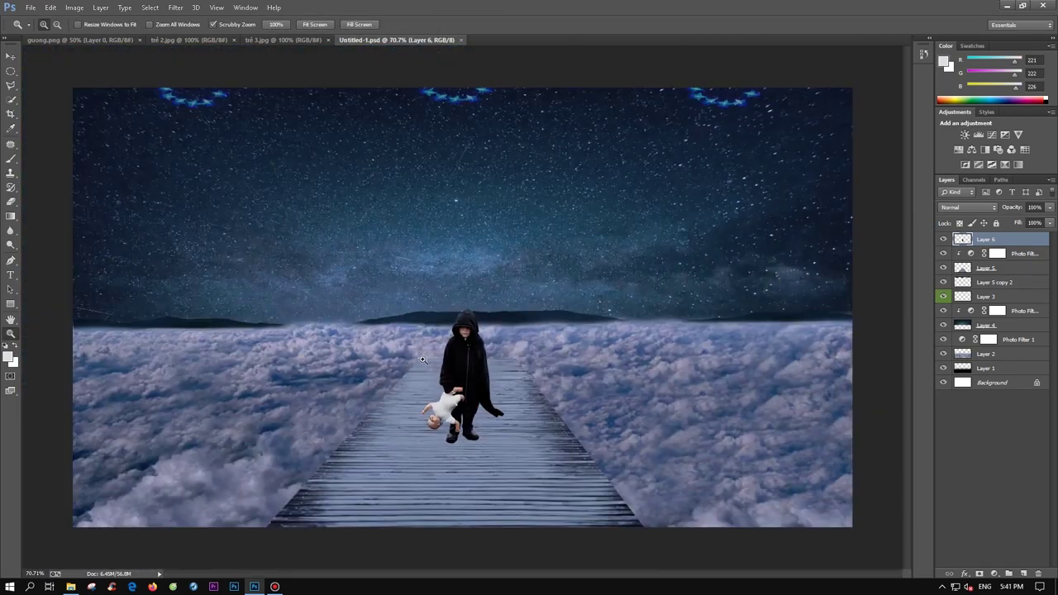
{"action": "left_click", "coordinate": [83, 39]}
Quick-select the ornate mirror frame in guong.png, including its oval.
{"action": "key", "text": "w"}
{"action": "left_click", "coordinate": [548, 141]}
{"action": "right_click", "coordinate": [534, 120]}
{"action": "left_click", "coordinate": [447, 215], "text": "shift"}
{"action": "right_click", "coordinate": [499, 263]}
{"action": "key", "text": "Escape"}
{"action": "right_click", "coordinate": [11, 99]}
{"action": "left_click", "coordinate": [37, 96]}
{"action": "left_click_drag", "start_coordinate": [463, 347], "coordinate": [523, 363]}
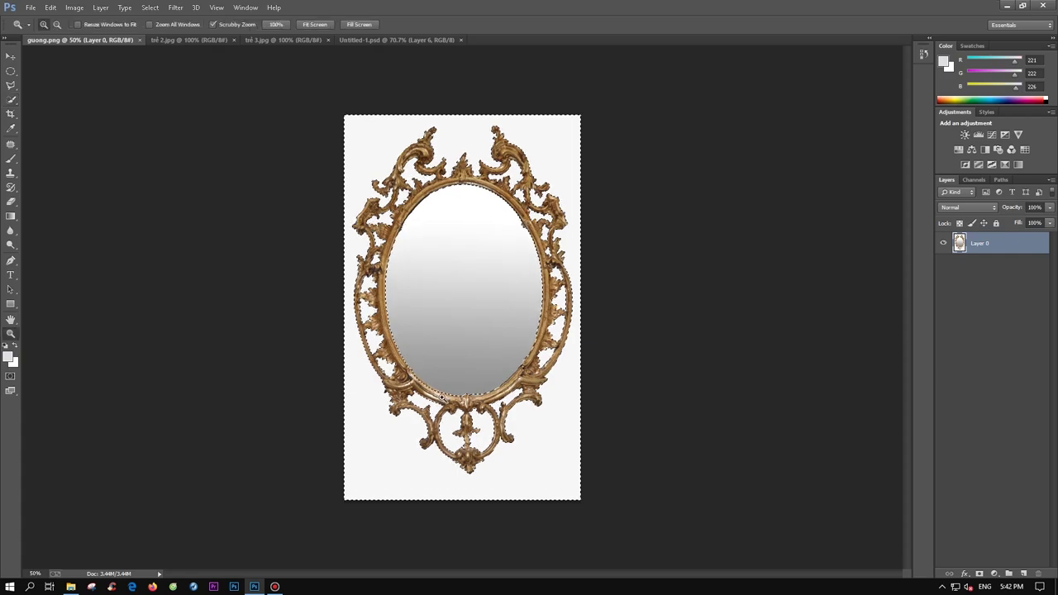
Refine the mirror selection at the lower-right scroll and the inner left and top edges.
{"action": "key", "text": "z"}
{"action": "left_click_drag", "start_coordinate": [463, 437], "coordinate": [906, 347]}
{"action": "scroll", "coordinate": [906, 347], "scroll_direction": "up", "scroll_amount": 2}
{"action": "key", "text": "w"}
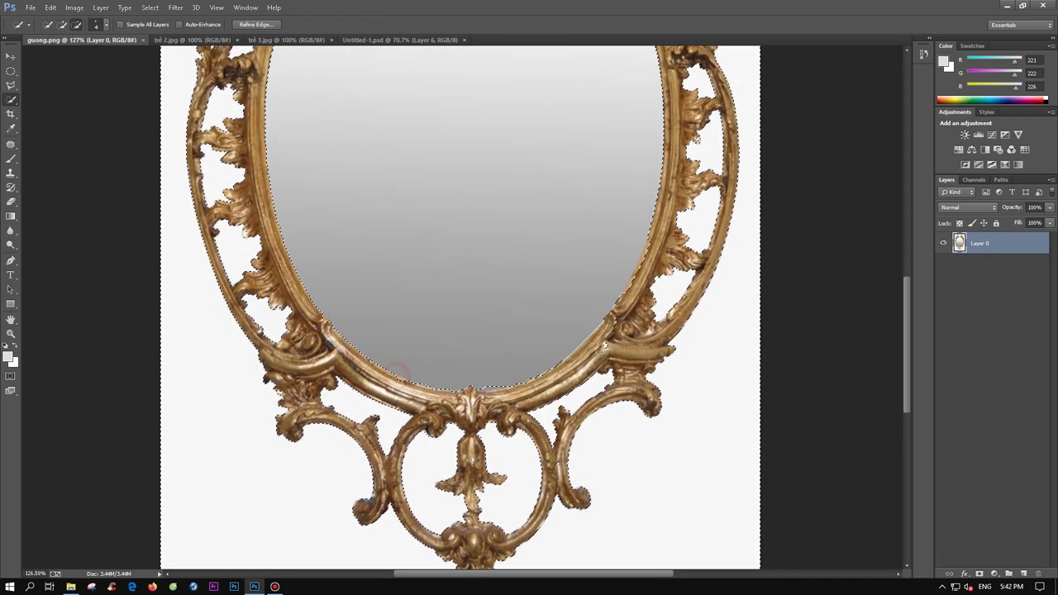
{"action": "left_click", "coordinate": [556, 463]}
{"action": "scroll", "coordinate": [331, 352], "scroll_direction": "up", "scroll_amount": 1}
{"action": "left_click", "coordinate": [331, 351]}
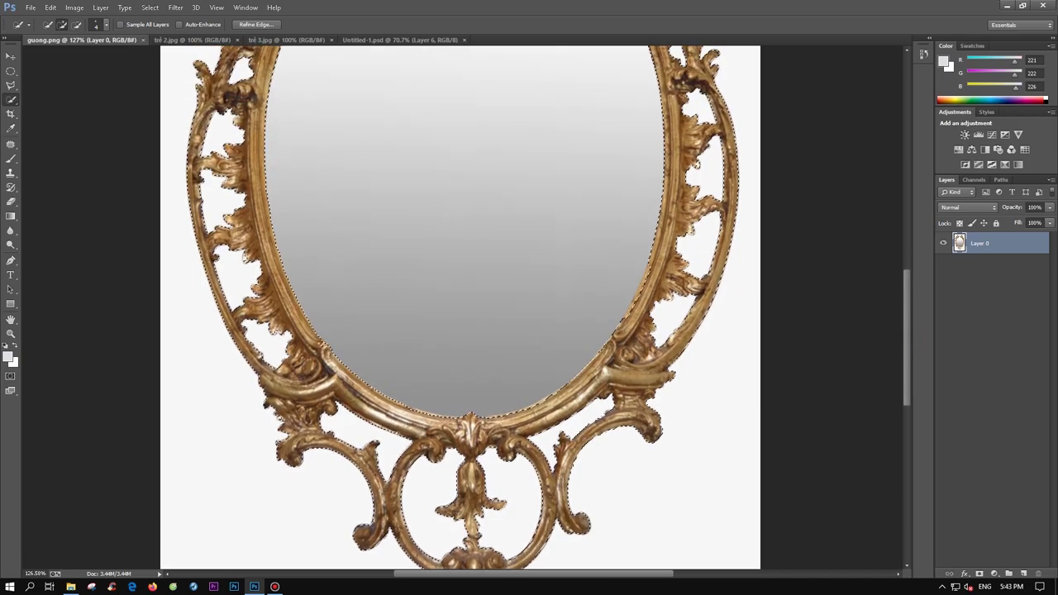
{"action": "scroll", "coordinate": [484, 248], "scroll_direction": "up", "scroll_amount": 3}
{"action": "scroll", "coordinate": [484, 248], "scroll_direction": "up", "scroll_amount": 5}
{"action": "left_click", "coordinate": [484, 217]}
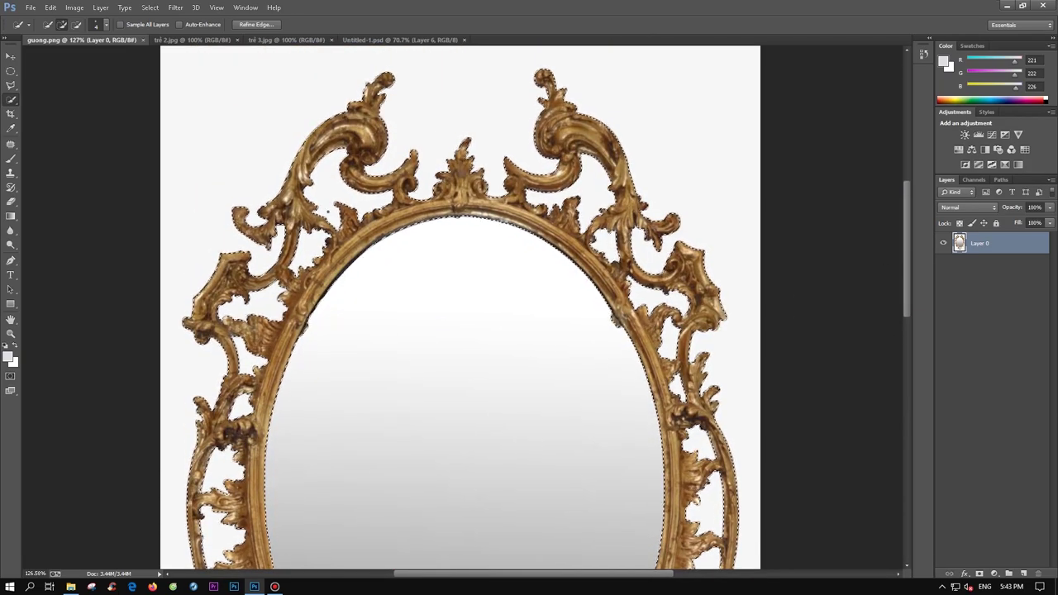
Drag the mirror frame into the composite and close guong.png.
{"action": "key", "text": "v"}
{"action": "left_click_drag", "start_coordinate": [439, 248], "coordinate": [386, 62]}
{"action": "left_click", "coordinate": [142, 39]}
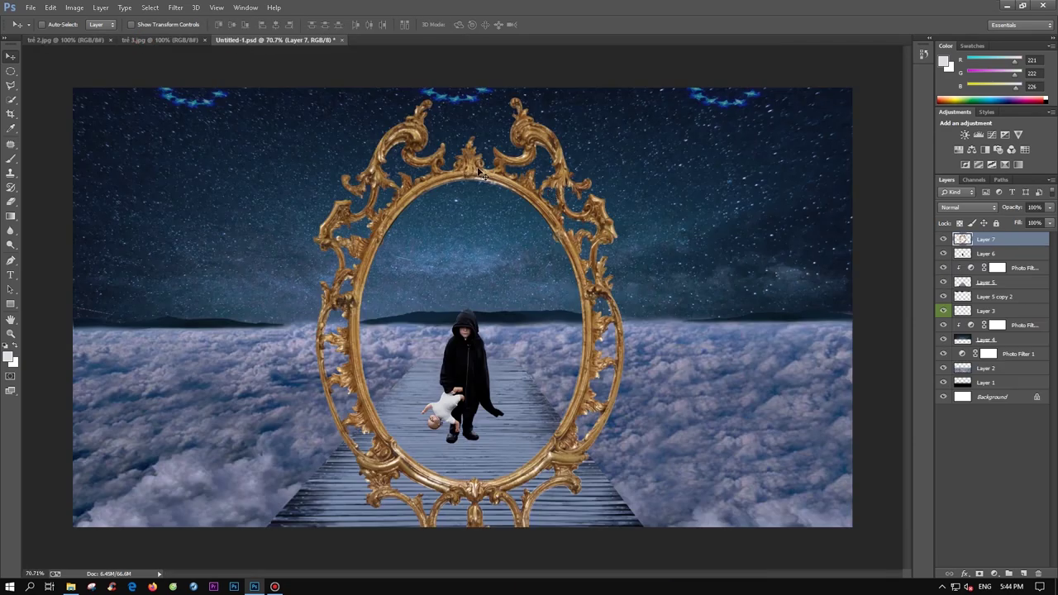
Shrink the mirror frame, move it up into the sky and widen it evenly.
{"action": "key", "text": "ctrl+t"}
{"action": "left_click_drag", "start_coordinate": [625, 98], "coordinate": [484, 306]}
{"action": "left_click_drag", "start_coordinate": [445, 353], "coordinate": [501, 142]}
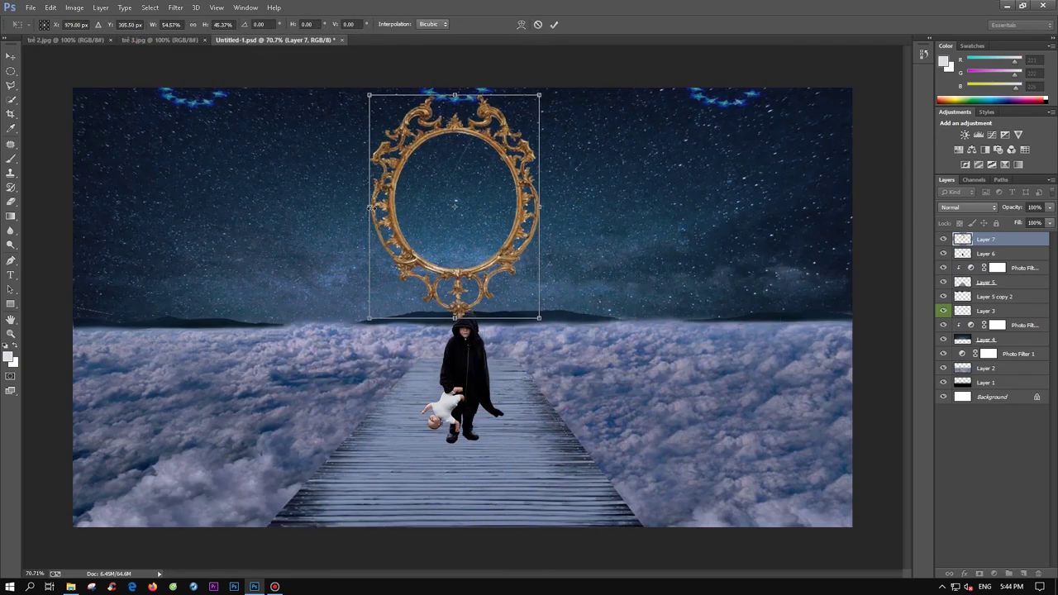
{"action": "left_click_drag", "start_coordinate": [540, 206], "coordinate": [574, 206]}
{"action": "key", "text": "Return"}
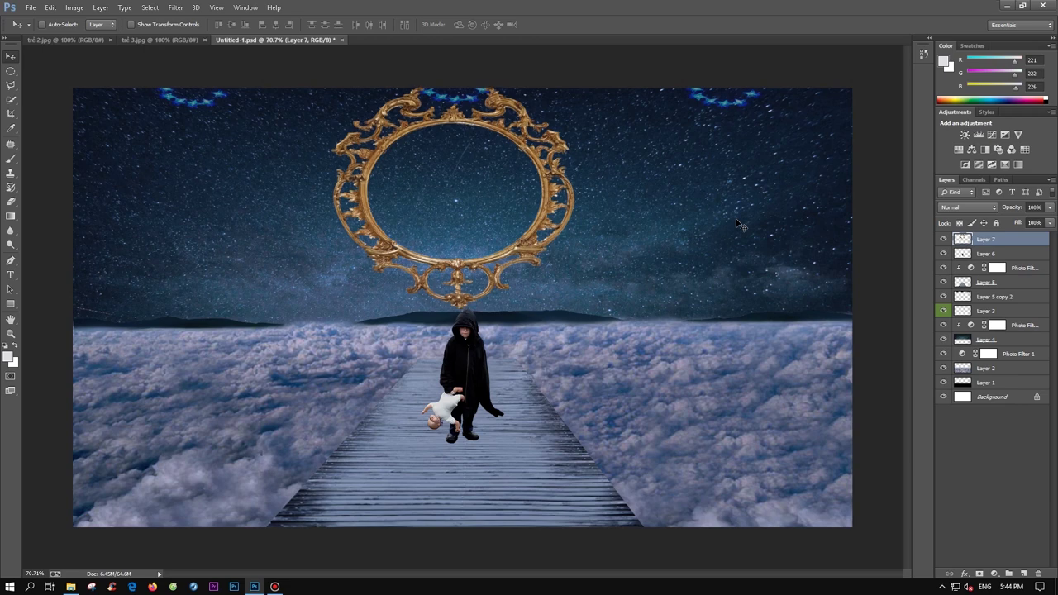
Darken the mirror's midtones with Levels and shift its hue +150 to teal.
{"action": "key", "text": "ctrl+l"}
{"action": "left_click_drag", "start_coordinate": [815, 332], "coordinate": [829, 332]}
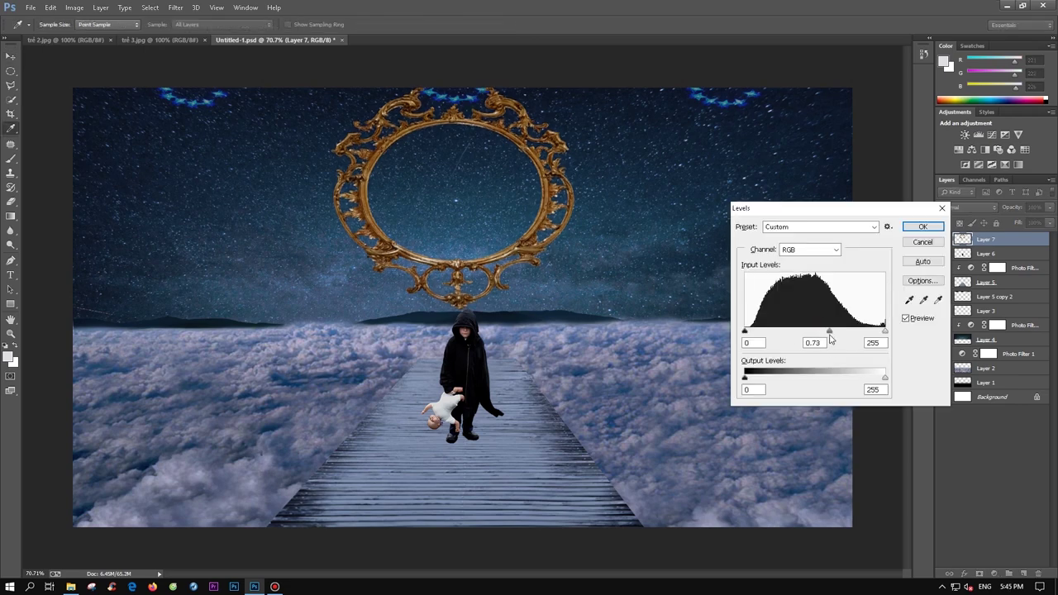
{"action": "key", "text": "Return"}
{"action": "key", "text": "ctrl+u"}
{"action": "left_click_drag", "start_coordinate": [833, 295], "coordinate": [884, 306]}
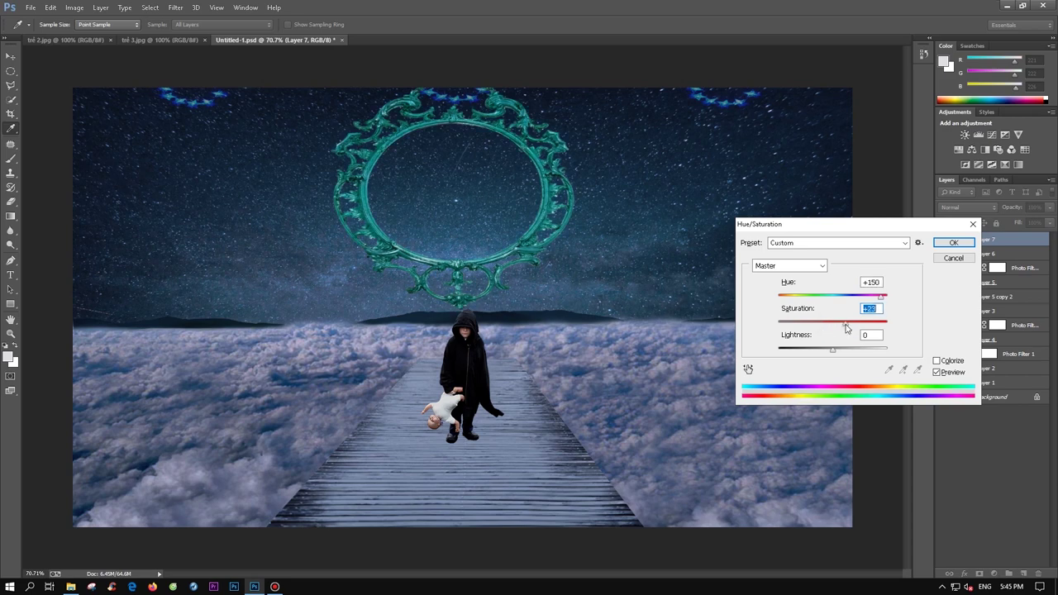
{"action": "left_click", "coordinate": [953, 243]}
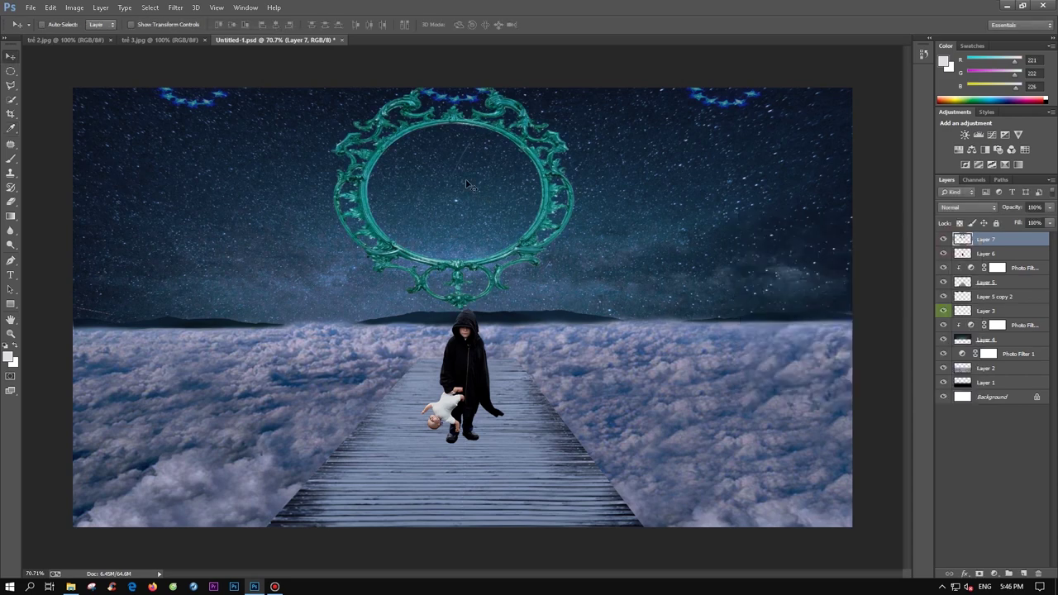
Duplicate the teal mirror and move the copy to the right of the sky.
{"action": "key", "text": "ctrl+t"}
{"action": "key", "text": "Return"}
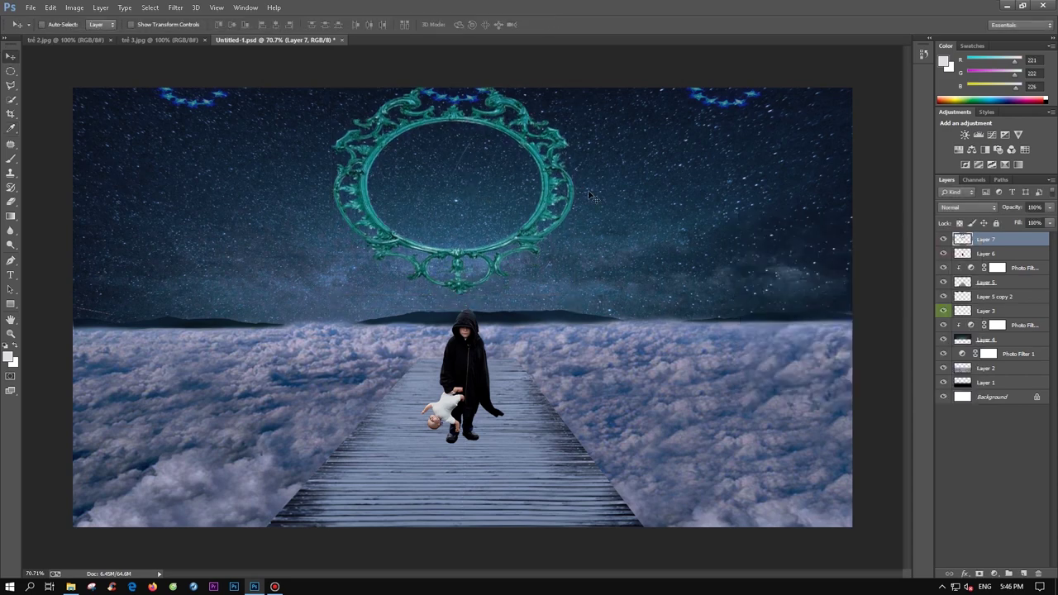
{"action": "key", "text": "ctrl+j"}
{"action": "left_click_drag", "start_coordinate": [453, 124], "coordinate": [725, 121]}
Narrow and skew the right mirror copy for perspective.
{"action": "key", "text": "ctrl+t"}
{"action": "left_click_drag", "start_coordinate": [603, 190], "coordinate": [653, 176]}
{"action": "mouse_move", "coordinate": [851, 295]}
{"action": "left_mouse_down"}
{"action": "mouse_move", "coordinate": [815, 315]}
{"action": "mouse_move", "coordinate": [827, 327]}
{"action": "left_mouse_up"}
{"action": "left_click_drag", "start_coordinate": [652, 73], "coordinate": [626, 83]}
{"action": "key", "text": "Return"}
Duplicate the right mirror, flip it horizontally and place it at the far left.
{"action": "key", "text": "ctrl+j"}
{"action": "key", "text": "ctrl+t"}
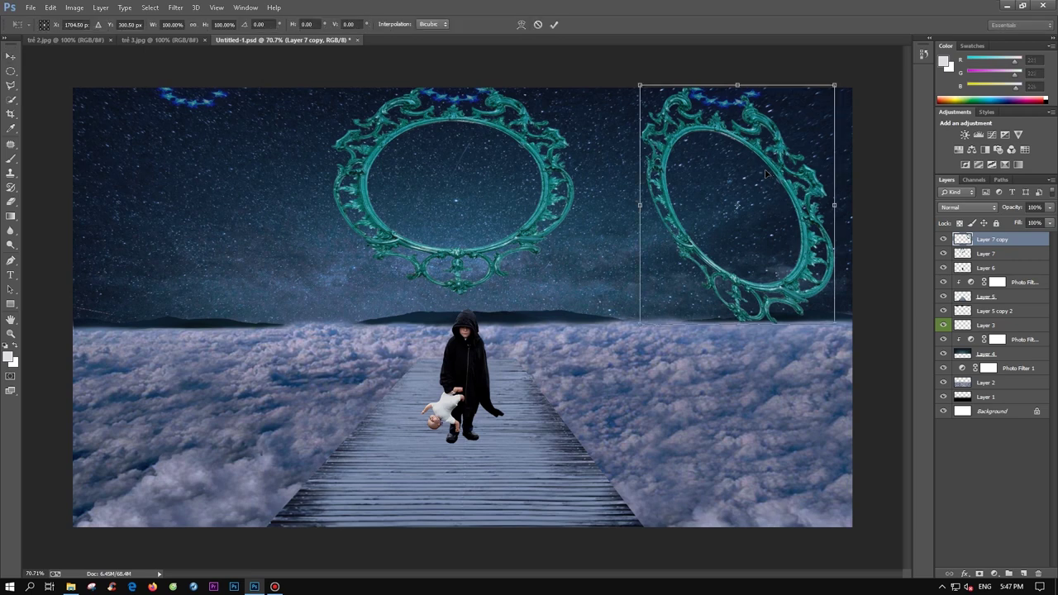
{"action": "left_click_drag", "start_coordinate": [850, 78], "coordinate": [866, 50]}
{"action": "key", "text": "Return"}
{"action": "key", "text": "ctrl+t"}
{"action": "mouse_move", "coordinate": [717, 224]}
{"action": "left_mouse_down"}
{"action": "mouse_move", "coordinate": [224, 272]}
{"action": "mouse_move", "coordinate": [167, 223]}
{"action": "left_mouse_up"}
{"action": "key", "text": "Return"}
Reselect the right mirror's layer and recommit its transform.
{"action": "key", "text": "alt+bracketleft"}
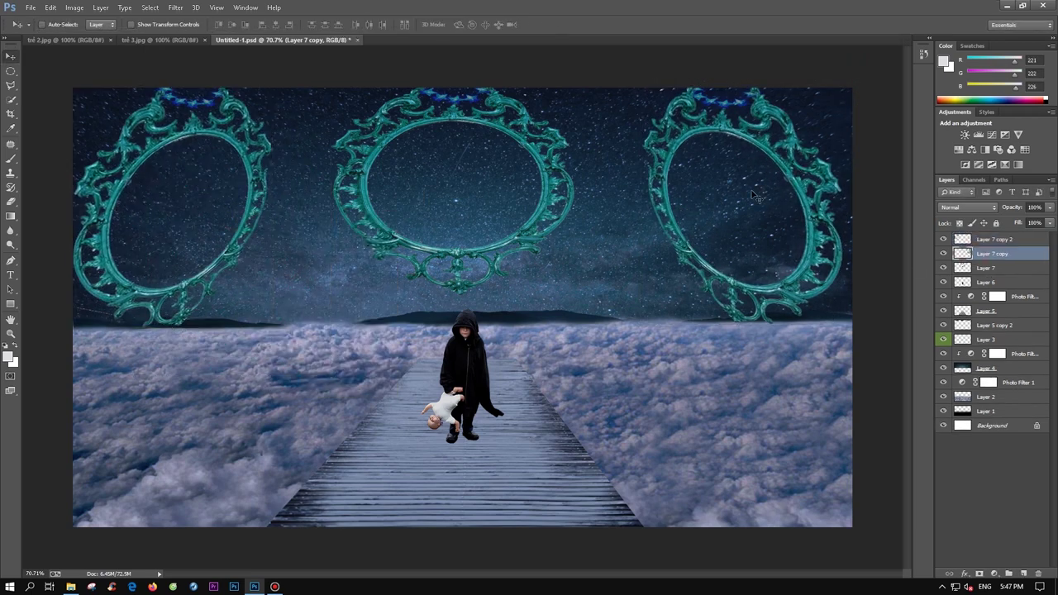
{"action": "key", "text": "ctrl+t"}
{"action": "key", "text": "Return"}
{"action": "key", "text": "z"}
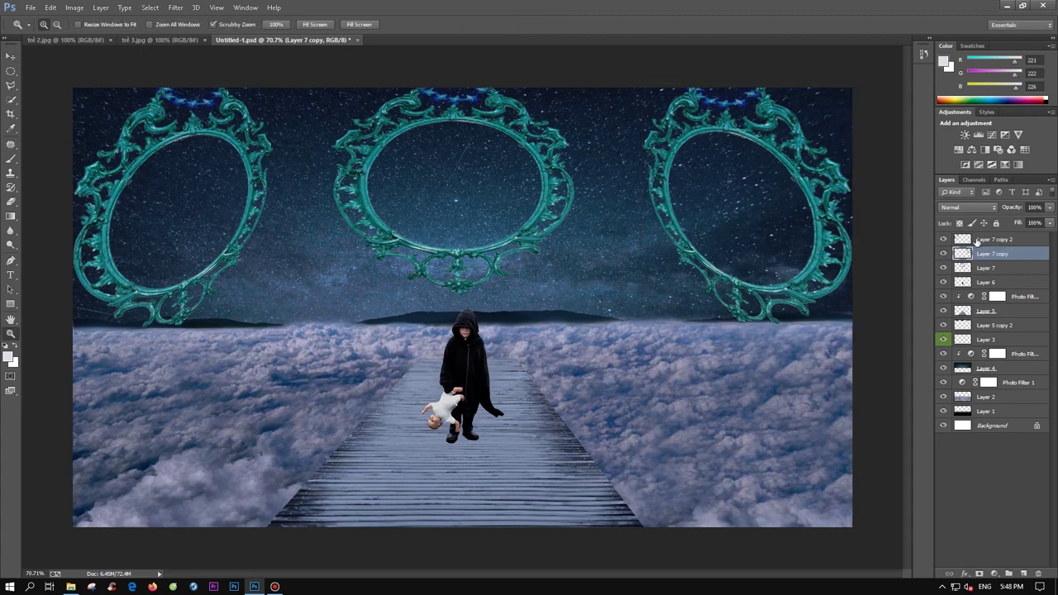
Merge the three mirror layers into one and zoom out.
{"action": "left_click", "coordinate": [992, 238], "text": "shift"}
{"action": "key", "text": "ctrl+e"}
{"action": "left_click", "coordinate": [243, 150], "text": "alt"}
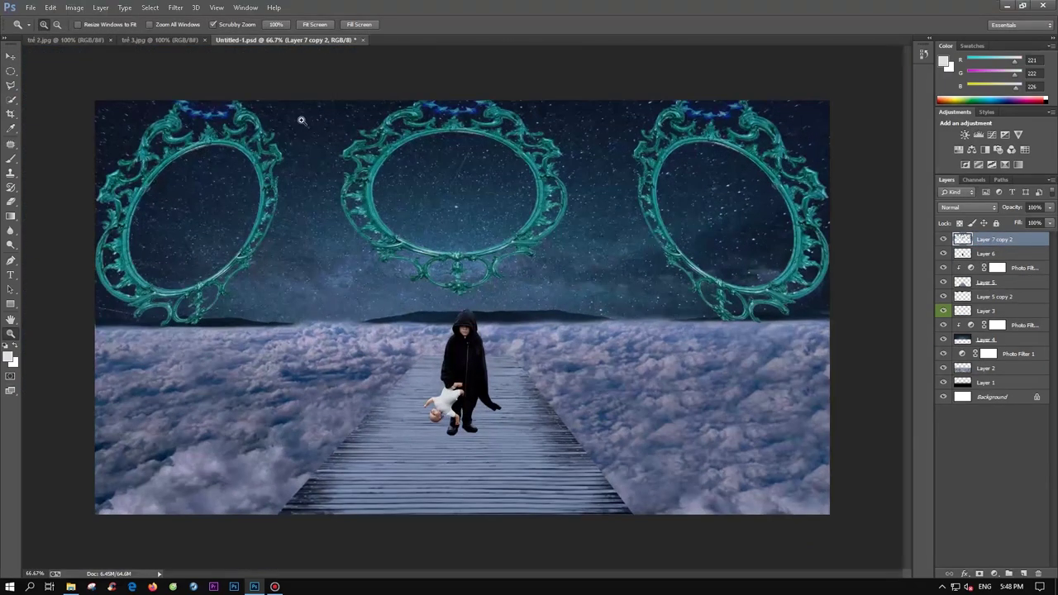
Paste the running children photo, fit it over the centre mirror, and set opacity 28%.
{"action": "left_click", "coordinate": [156, 39]}
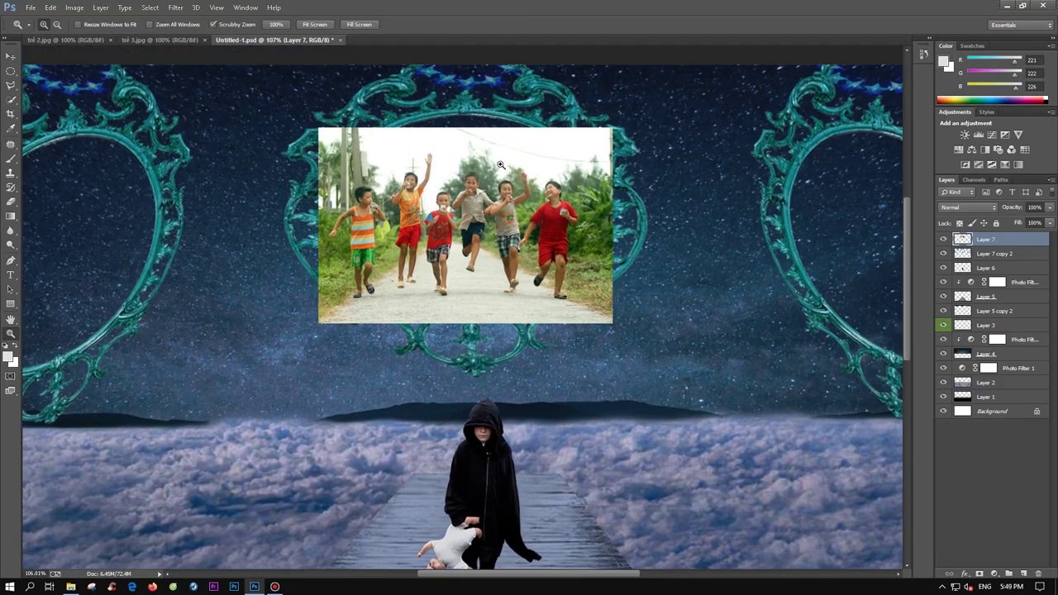
{"action": "left_click_drag", "start_coordinate": [460, 155], "coordinate": [462, 139]}
{"action": "key", "text": "ctrl+t"}
{"action": "left_click_drag", "start_coordinate": [613, 209], "coordinate": [620, 209]}
{"action": "left_click_drag", "start_coordinate": [320, 209], "coordinate": [332, 210]}
{"action": "key", "text": "Return"}
{"action": "key", "text": "2"}
{"action": "key", "text": "8"}
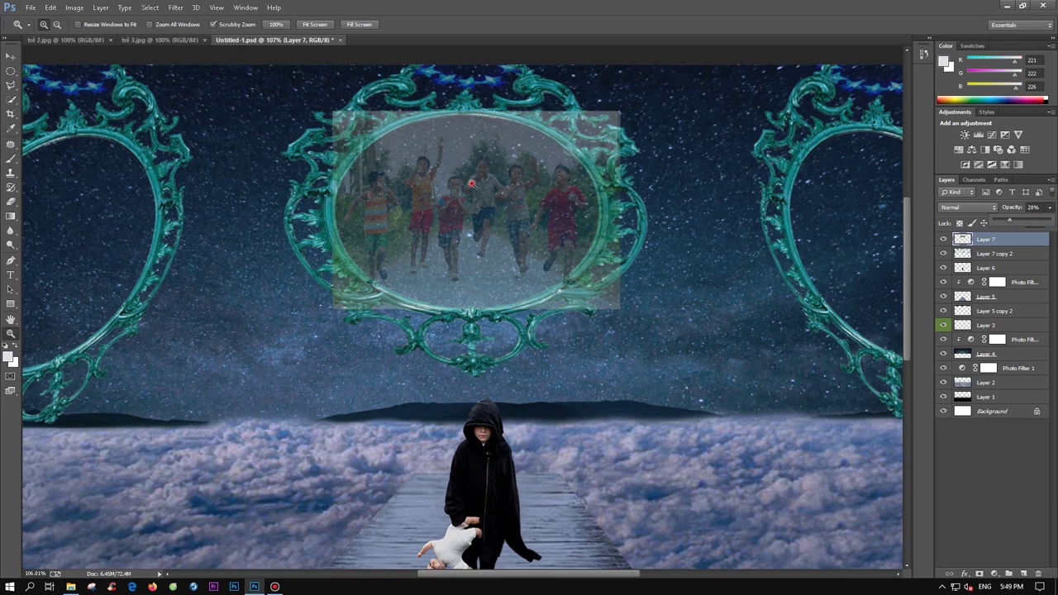
Hide the children photo and draw an elliptical selection of the centre mirror's inner oval.
{"action": "scroll", "coordinate": [472, 184], "scroll_direction": "up", "scroll_amount": 2}
{"action": "left_click", "coordinate": [11, 85]}
{"action": "key", "text": "alt+bracketleft"}
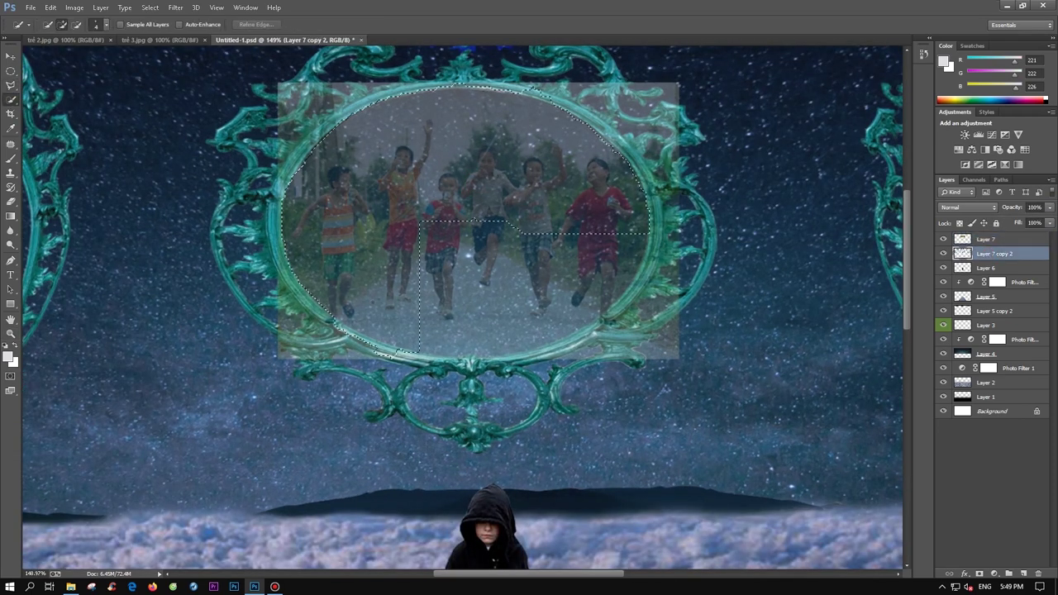
{"action": "left_click", "coordinate": [944, 238]}
{"action": "left_click", "coordinate": [986, 354]}
{"action": "left_click_drag", "start_coordinate": [463, 126], "coordinate": [578, 140]}
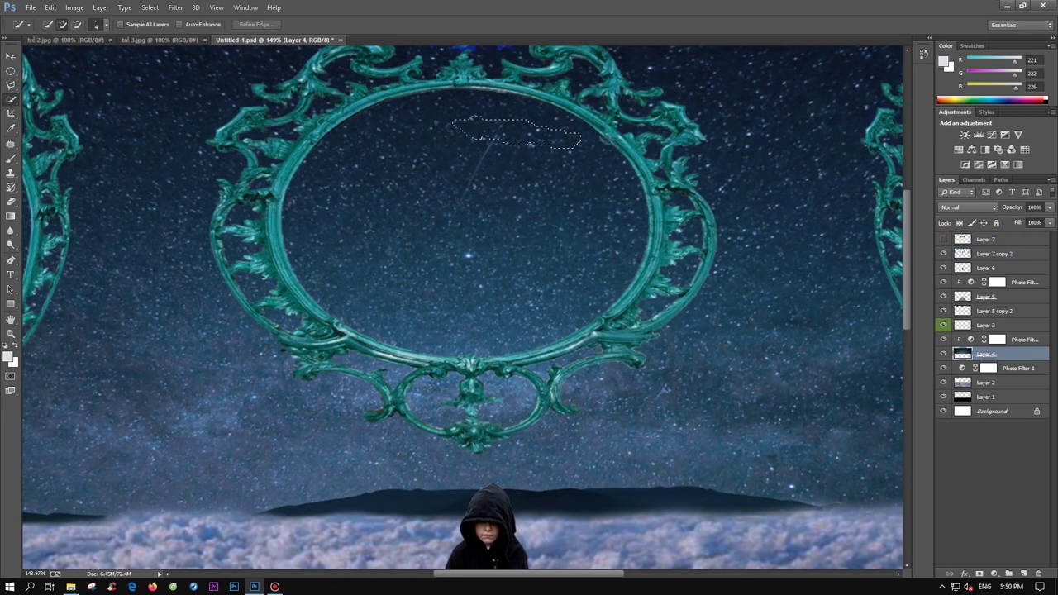
{"action": "key", "text": "l"}
{"action": "scroll", "coordinate": [470, 85], "scroll_direction": "up", "scroll_amount": 2}
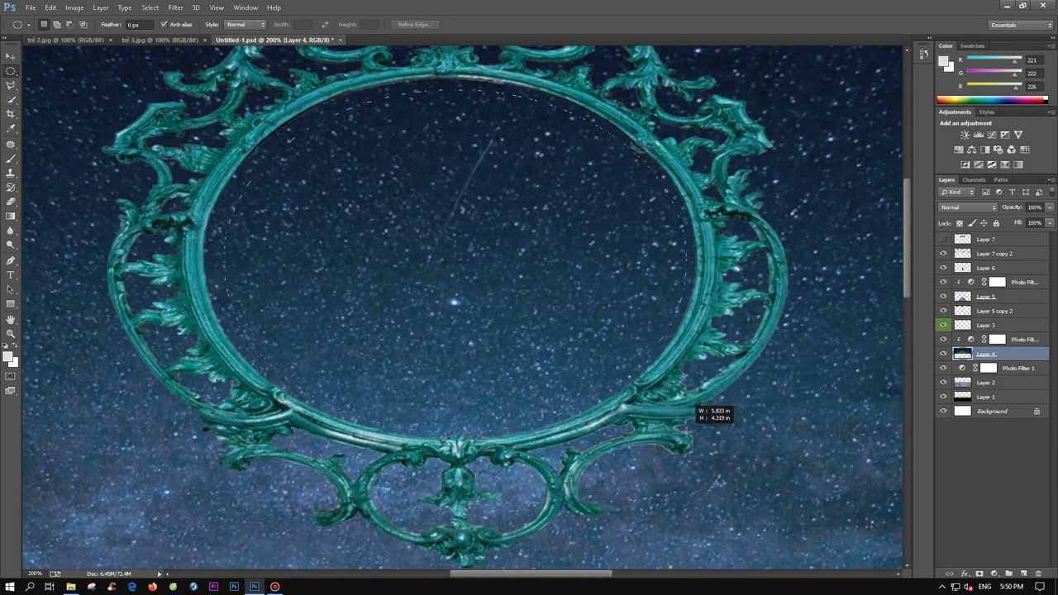
{"action": "left_click_drag", "start_coordinate": [720, 452], "coordinate": [489, 217]}
Show the photo again and delete everything outside the oval selection.
{"action": "left_click", "coordinate": [987, 238]}
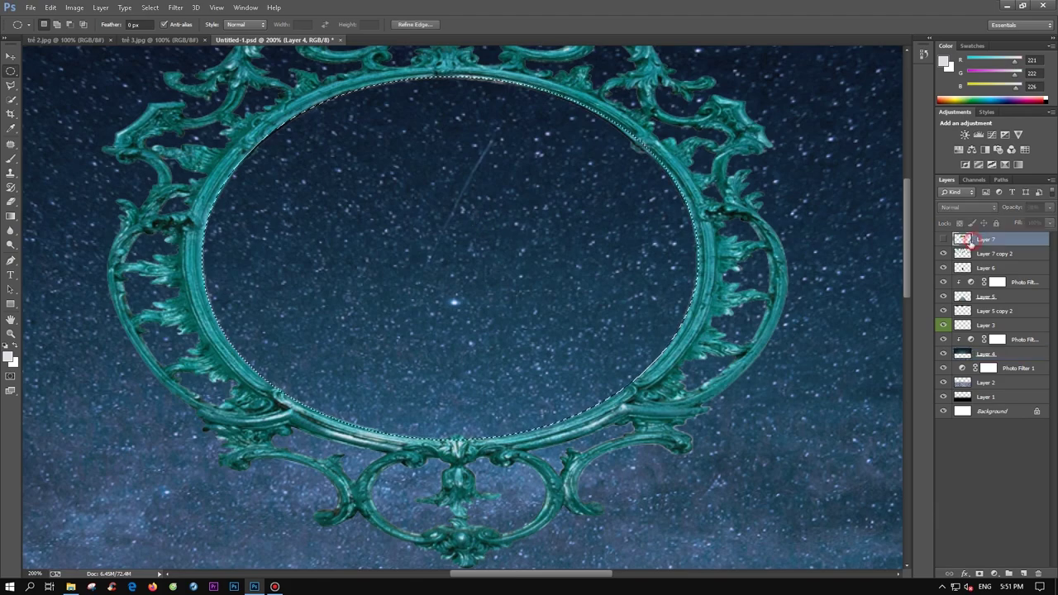
{"action": "left_click", "coordinate": [944, 238]}
{"action": "key", "text": "z"}
{"action": "key", "text": "ctrl+minus"}
{"action": "key", "text": "ctrl+minus"}
{"action": "key", "text": "ctrl+minus"}
{"action": "key", "text": "ctrl+shift+i"}
{"action": "key", "text": "Delete"}
{"action": "key", "text": "ctrl+d"}
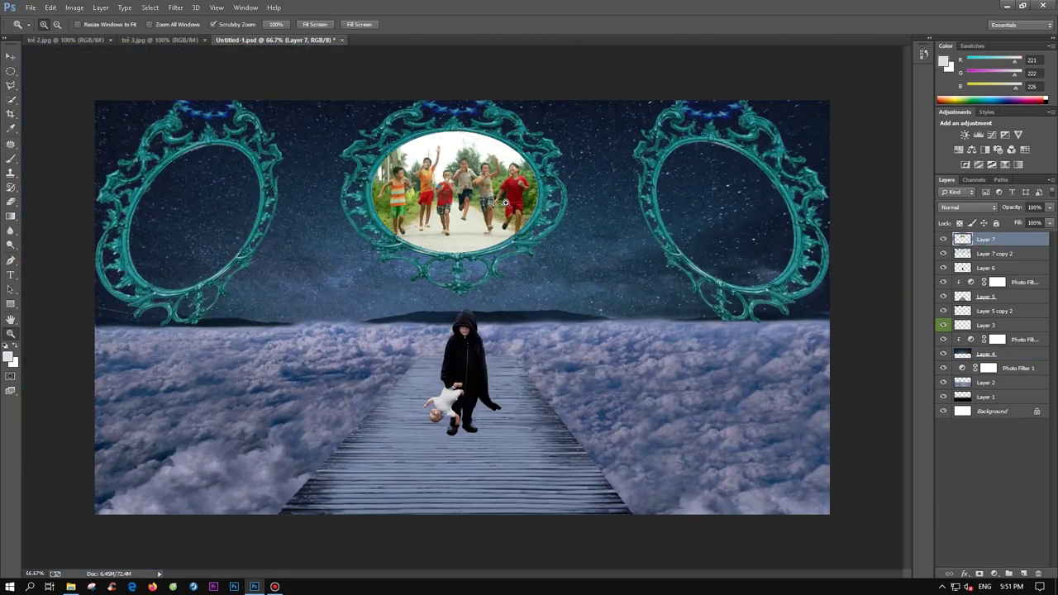
{"action": "left_click_drag", "start_coordinate": [523, 232], "coordinate": [519, 273]}
Darken the photo with Levels and add a blue Photo Filter at density 36.
{"action": "key", "text": "ctrl+l"}
{"action": "left_click_drag", "start_coordinate": [815, 331], "coordinate": [821, 332]}
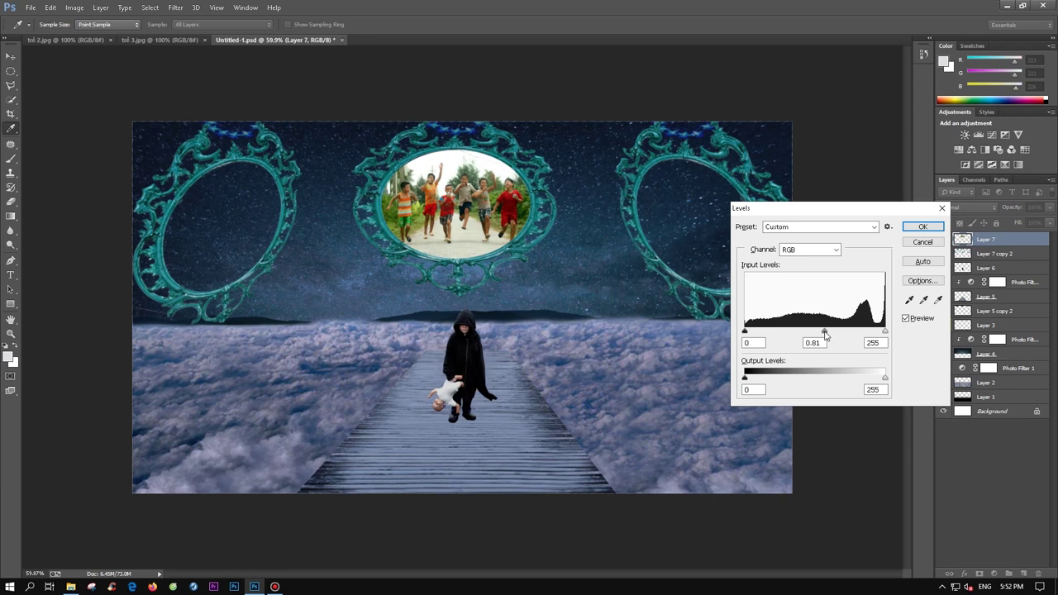
{"action": "key", "text": "Return"}
{"action": "left_click", "coordinate": [995, 573]}
{"action": "left_click", "coordinate": [678, 353]}
{"action": "left_click", "coordinate": [1004, 165]}
{"action": "left_click_drag", "start_coordinate": [668, 384], "coordinate": [692, 385]}
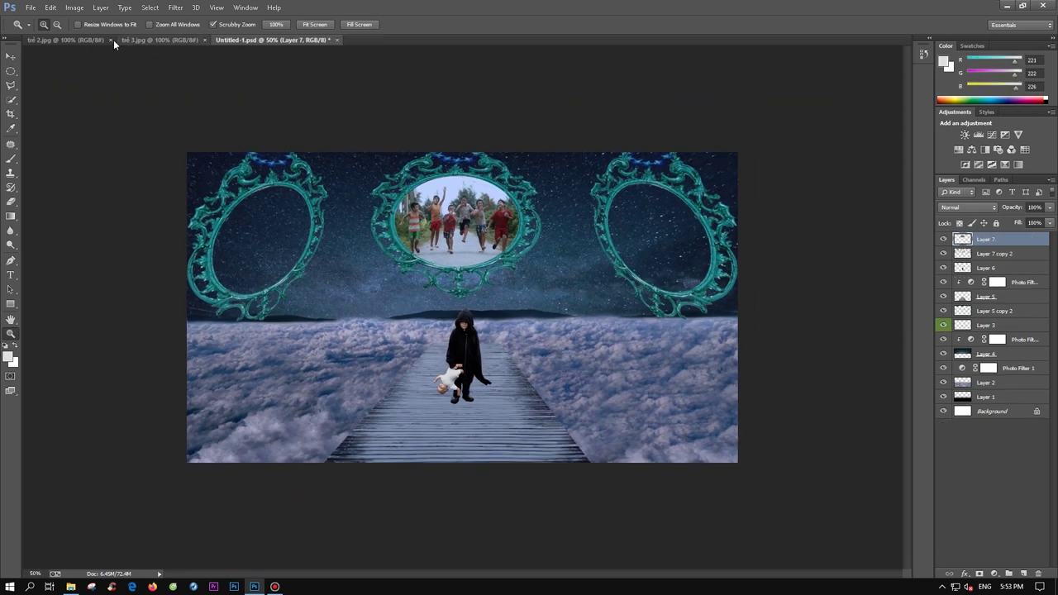
Paste the children-in-a-field photo and scale it over the right mirror.
{"action": "left_click", "coordinate": [143, 41]}
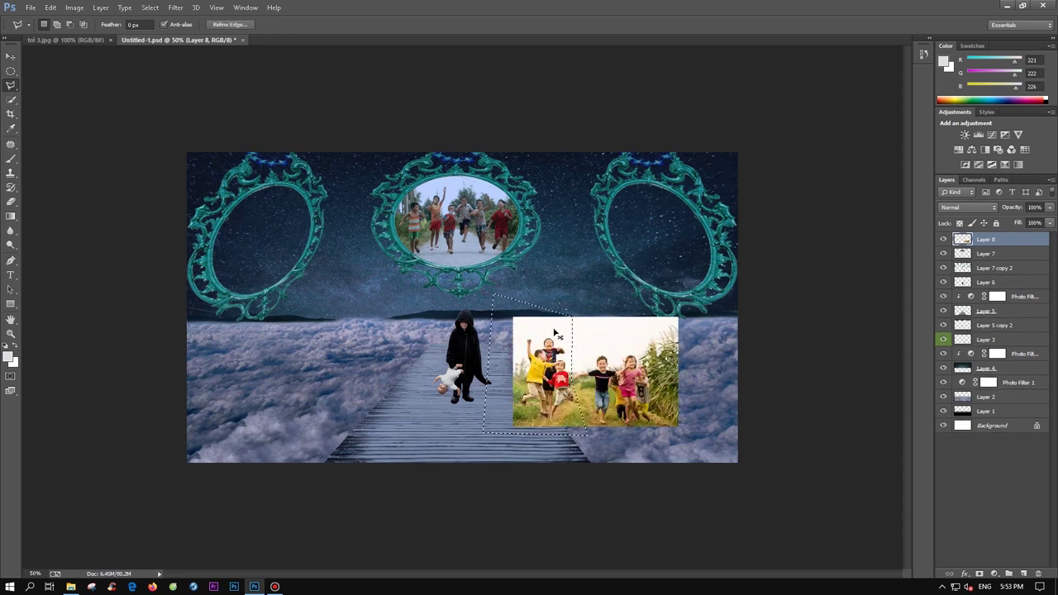
{"action": "left_click_drag", "start_coordinate": [542, 356], "coordinate": [619, 315]}
{"action": "left_click_drag", "start_coordinate": [619, 249], "coordinate": [609, 223]}
{"action": "left_click_drag", "start_coordinate": [667, 312], "coordinate": [666, 289]}
{"action": "key", "text": "Return"}
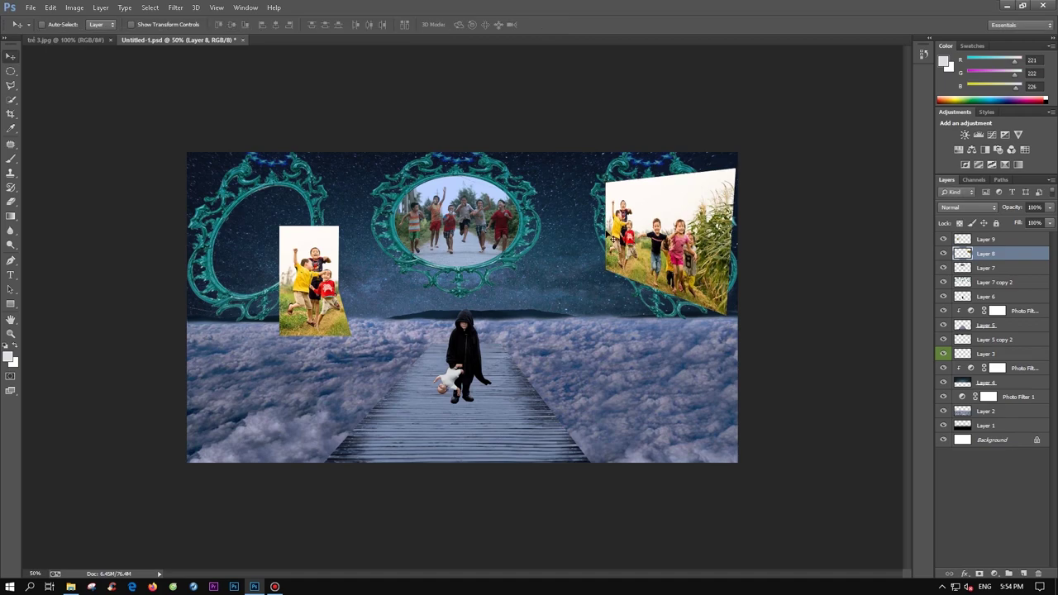
Lower the field photo's opacity to 12% and zoom in on the right mirror.
{"action": "key", "text": "z"}
{"action": "left_click", "coordinate": [666, 248]}
{"action": "key", "text": "1"}
{"action": "key", "text": "2"}
{"action": "left_click", "coordinate": [705, 229]}
{"action": "scroll", "coordinate": [705, 229], "scroll_direction": "up", "scroll_amount": 1}
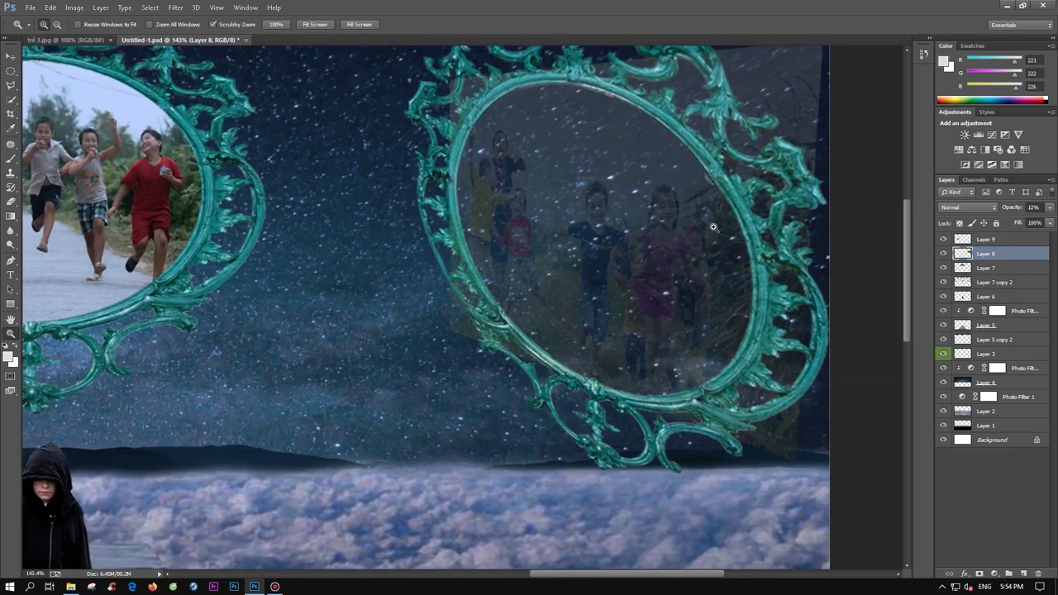
Lasso the right oval, delete the photo outside it, and restore opacity to 100%.
{"action": "key", "text": "l"}
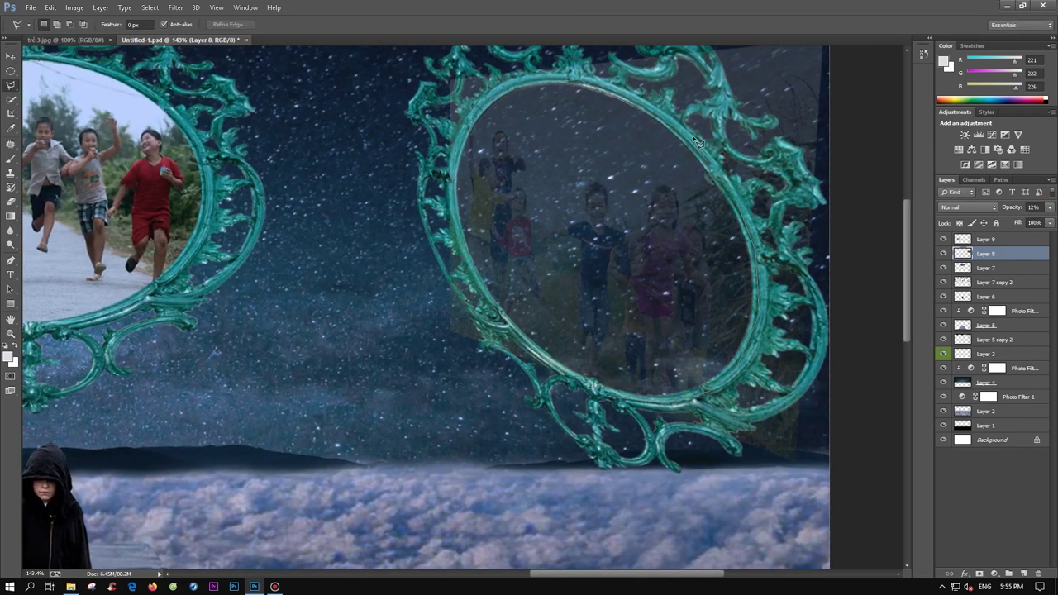
{"action": "scroll", "coordinate": [699, 142], "scroll_direction": "up", "scroll_amount": 3}
{"action": "key", "text": "ctrl+shift+d"}
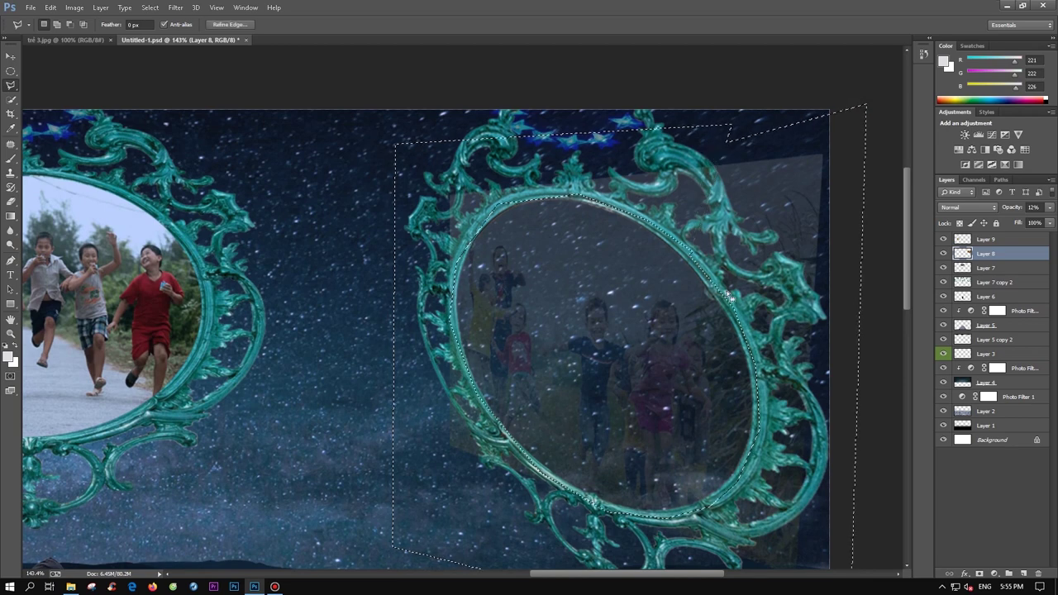
{"action": "key", "text": "Delete"}
{"action": "key", "text": "z"}
{"action": "left_click", "coordinate": [1049, 206]}
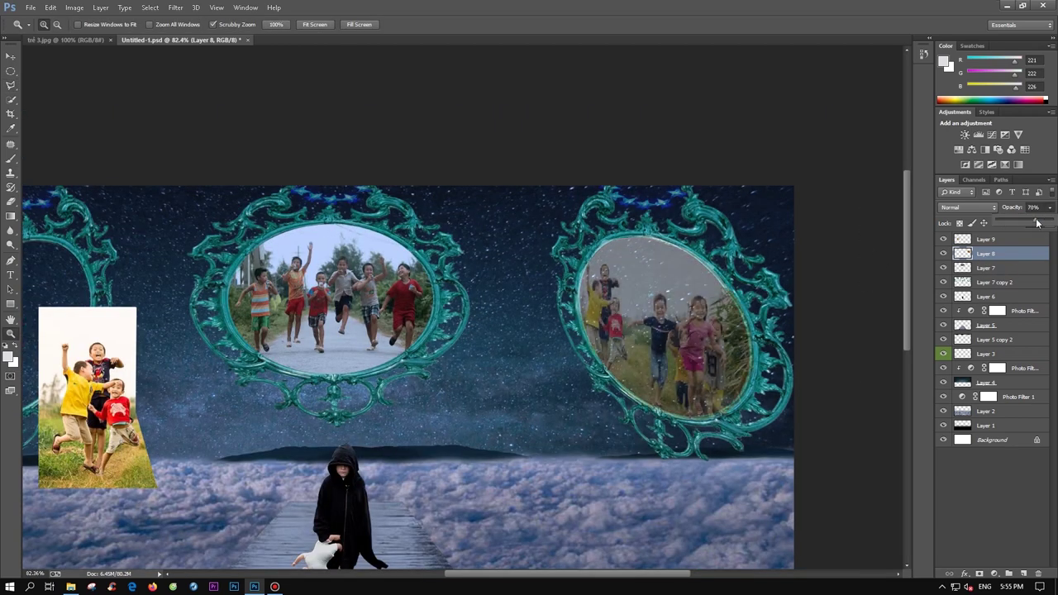
{"action": "left_click_drag", "start_coordinate": [1004, 221], "coordinate": [1048, 221]}
Try a blue Photo Filter on the merged mirrors layer, then remove it.
{"action": "left_click", "coordinate": [984, 284]}
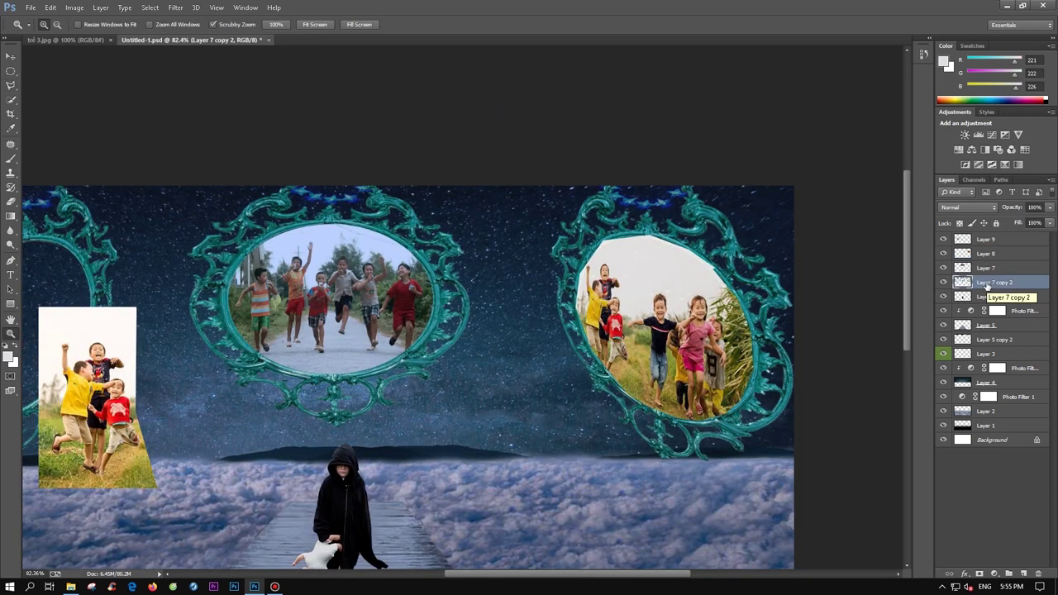
{"action": "key", "text": "ctrl+minus"}
{"action": "left_click", "coordinate": [998, 149]}
{"action": "left_click", "coordinate": [680, 352]}
{"action": "left_click", "coordinate": [849, 207]}
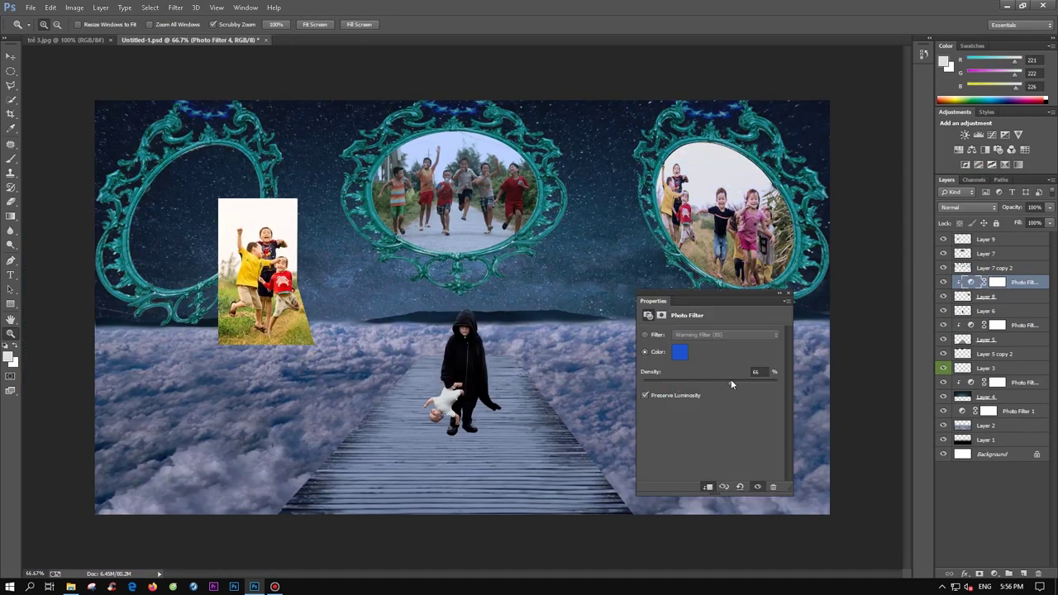
{"action": "key", "text": "Delete"}
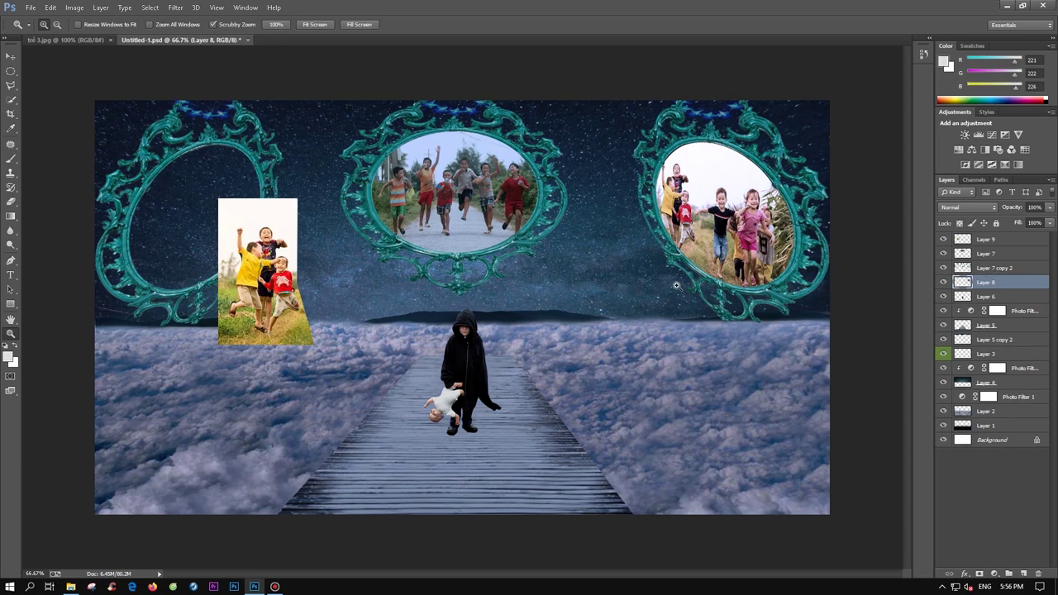
Rotate, move and scale the left photo into the top-left mirror frame.
{"action": "key", "text": "ctrl+minus"}
{"action": "key", "text": "ctrl+t"}
{"action": "left_click_drag", "start_coordinate": [248, 198], "coordinate": [157, 209]}
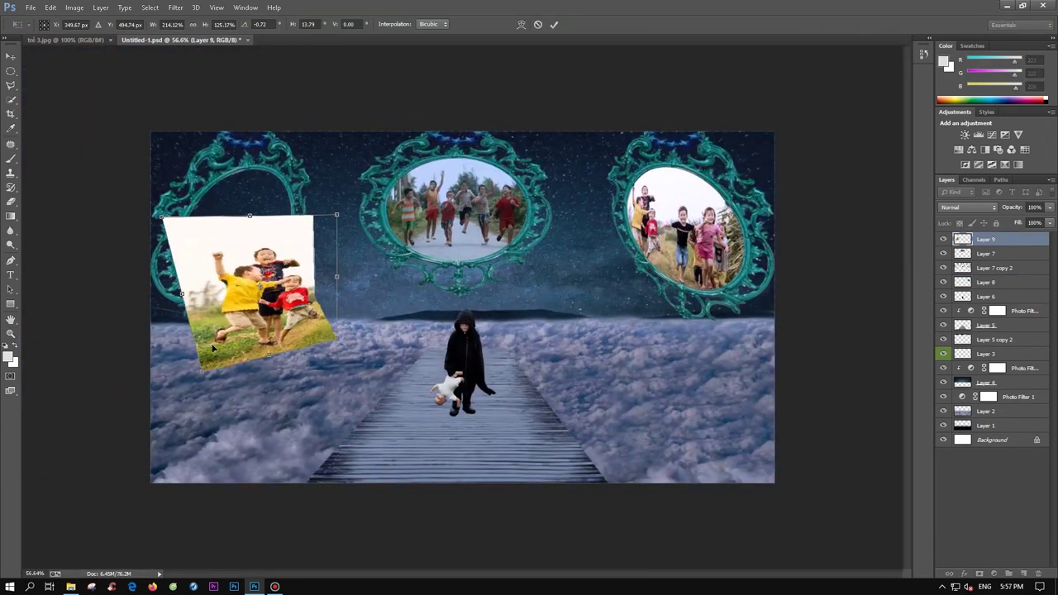
{"action": "left_click_drag", "start_coordinate": [339, 326], "coordinate": [363, 161]}
{"action": "left_click_drag", "start_coordinate": [230, 329], "coordinate": [220, 291]}
{"action": "key", "text": "Return"}
Set the left photo to 43% opacity and delete it outside the oval.
{"action": "scroll", "coordinate": [203, 287], "scroll_direction": "up", "scroll_amount": 3}
{"action": "key", "text": "4"}
{"action": "key", "text": "3"}
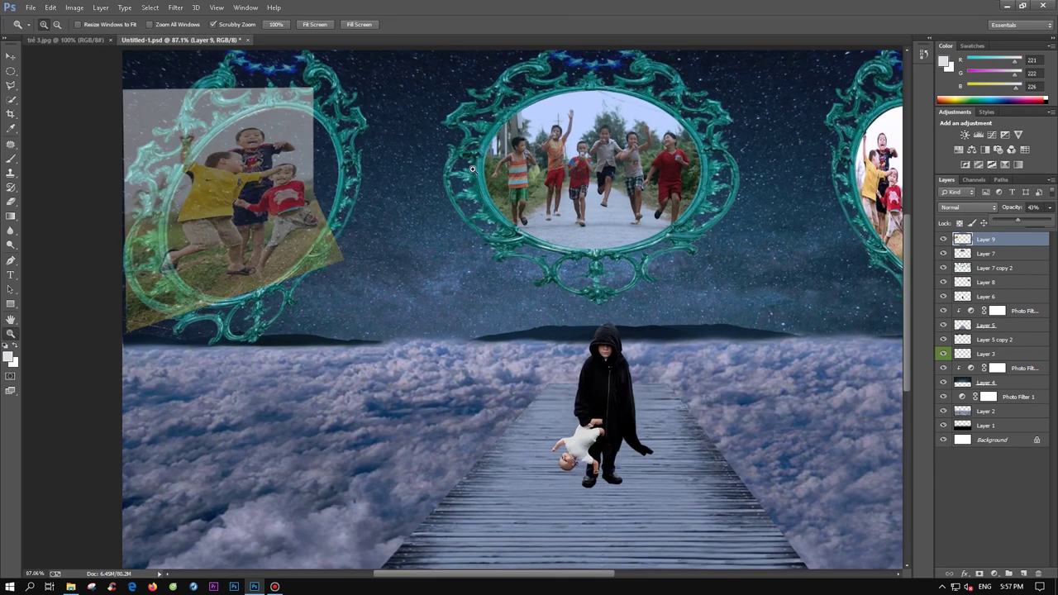
{"action": "key", "text": "l"}
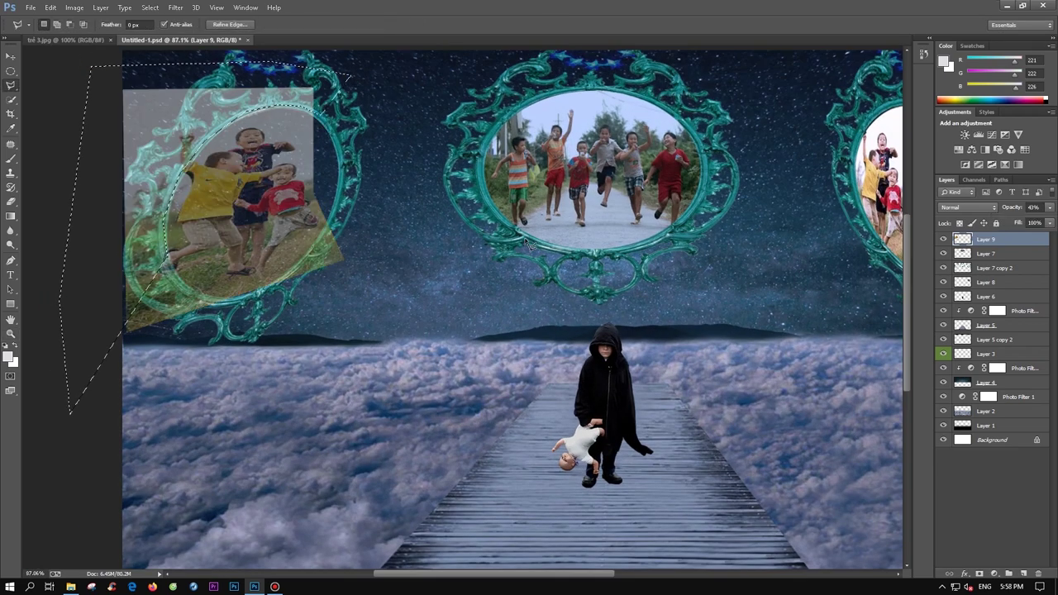
{"action": "key", "text": "Delete"}
{"action": "key", "text": "ctrl+d"}
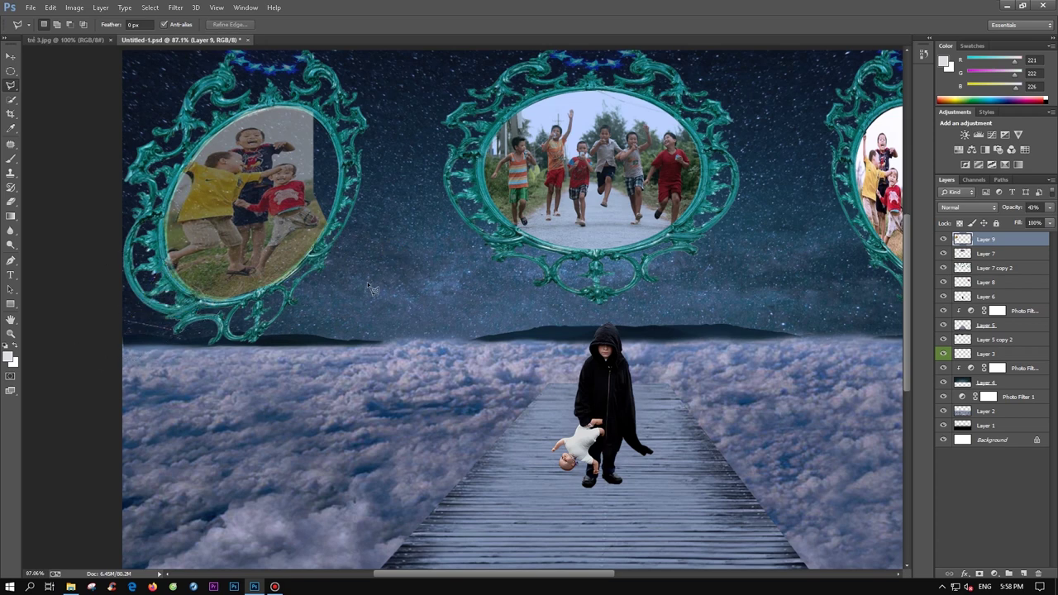
Move the left photo below its frame, warp it to fill the oval, and set 100% opacity.
{"action": "key", "text": "ctrl+bracketleft"}
{"action": "key", "text": "ctrl+bracketleft"}
{"action": "key", "text": "ctrl+t"}
{"action": "left_click", "coordinate": [363, 161]}
{"action": "left_click_drag", "start_coordinate": [364, 161], "coordinate": [368, 124]}
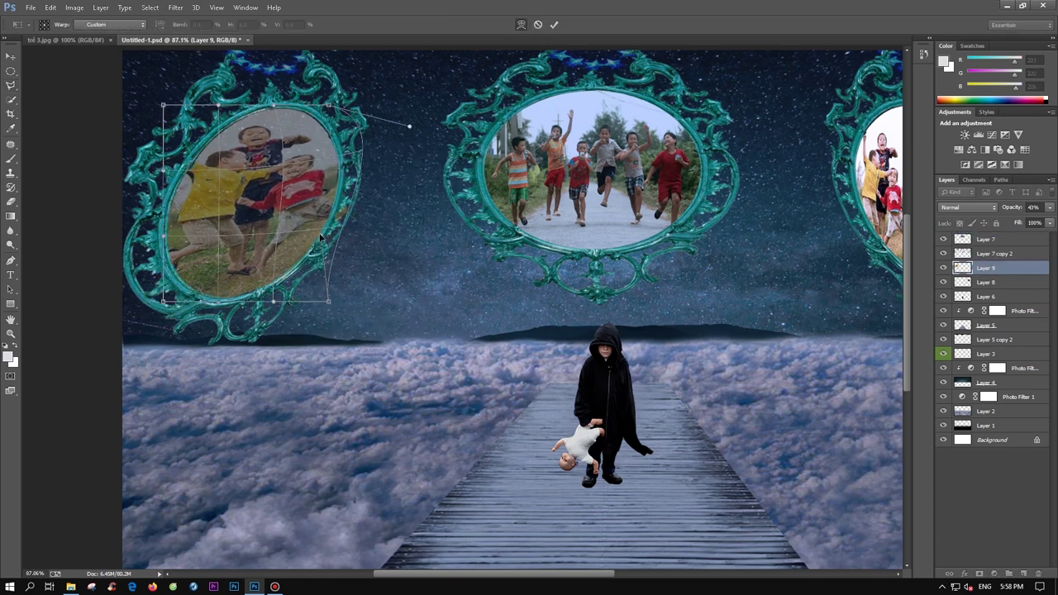
{"action": "key", "text": "Return"}
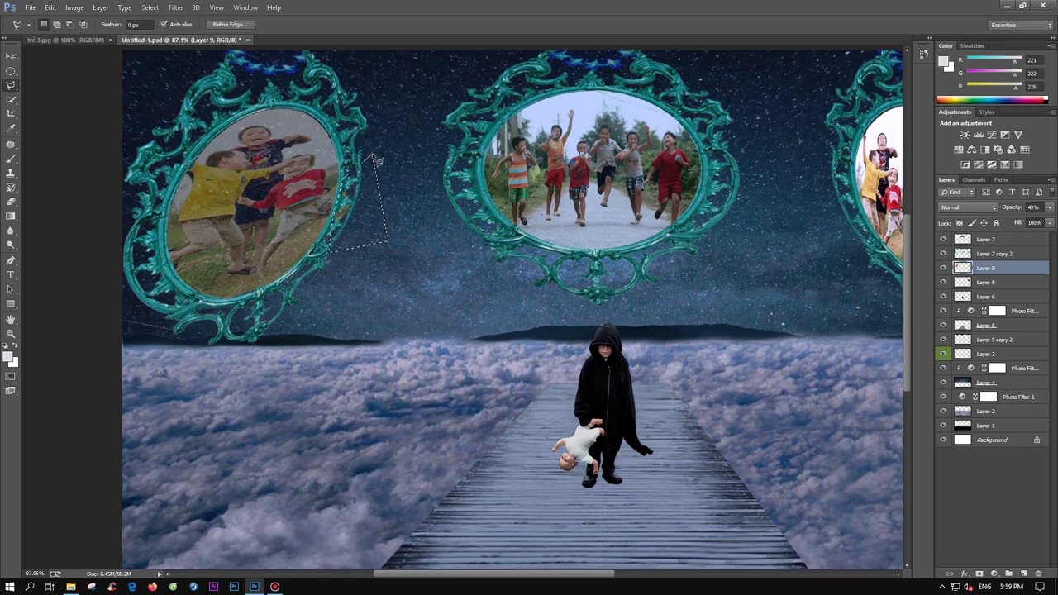
{"action": "key", "text": "0"}
Add a blue Photo Filter at density 53, discard it, then select all mirror layers.
{"action": "left_click", "coordinate": [998, 149]}
{"action": "left_click", "coordinate": [680, 352]}
{"action": "left_click", "coordinate": [872, 207]}
{"action": "left_click", "coordinate": [993, 168]}
{"action": "left_click_drag", "start_coordinate": [677, 383], "coordinate": [713, 385]}
{"action": "left_click", "coordinate": [788, 293]}
{"action": "key", "text": "ctrl+e"}
{"action": "key", "text": "z"}
{"action": "left_click_drag", "start_coordinate": [463, 306], "coordinate": [477, 306]}
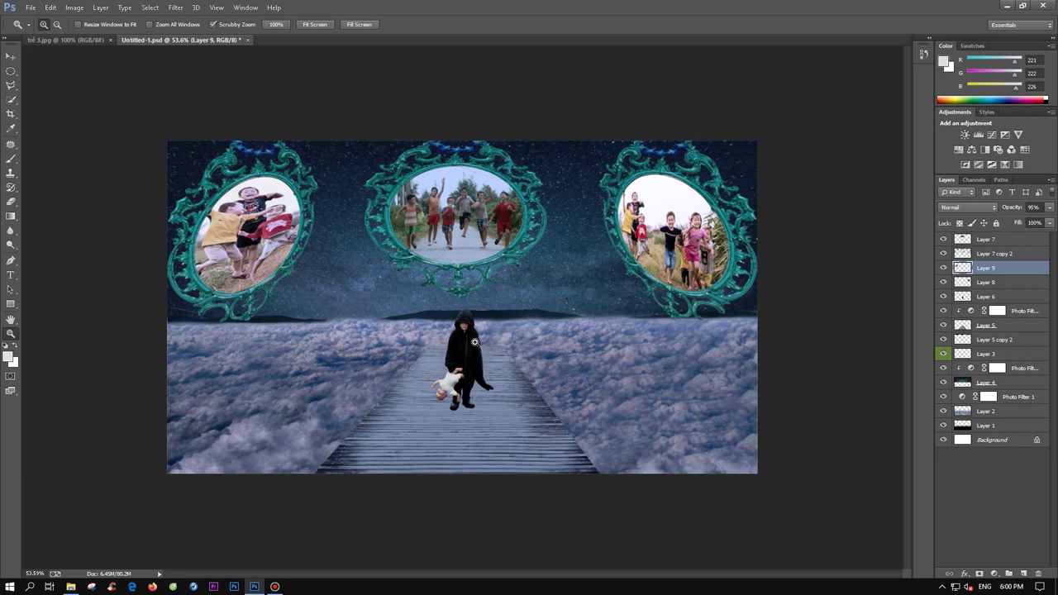
{"action": "left_click", "coordinate": [984, 239]}
{"action": "left_click", "coordinate": [984, 282], "text": "shift"}
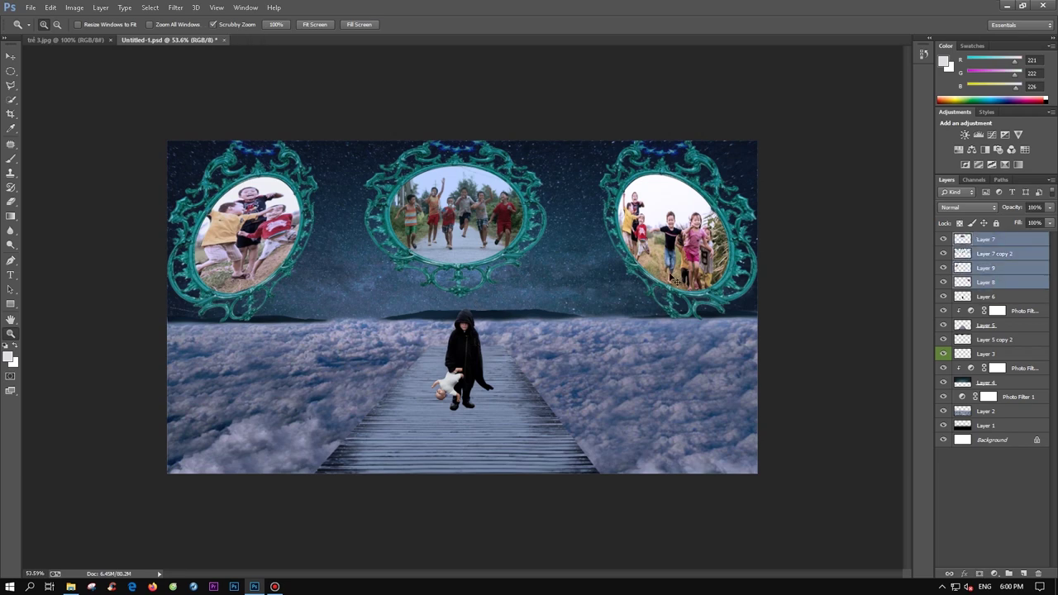
Merge the mirror frame layers, duplicate the result and flip the copy horizontally.
{"action": "key", "text": "ctrl+e"}
{"action": "key", "text": "ctrl+j"}
{"action": "key", "text": "ctrl+t"}
{"action": "right_click", "coordinate": [521, 224]}
{"action": "left_click", "coordinate": [561, 386]}
{"action": "key", "text": "Return"}
Shrink the flipped mirror copy, place it on the clouds and rotate it slightly.
{"action": "key", "text": "ctrl+t"}
{"action": "left_click_drag", "start_coordinate": [758, 137], "coordinate": [403, 271]}
{"action": "mouse_move", "coordinate": [193, 297]}
{"action": "left_mouse_down"}
{"action": "mouse_move", "coordinate": [411, 326]}
{"action": "mouse_move", "coordinate": [639, 382]}
{"action": "left_mouse_up"}
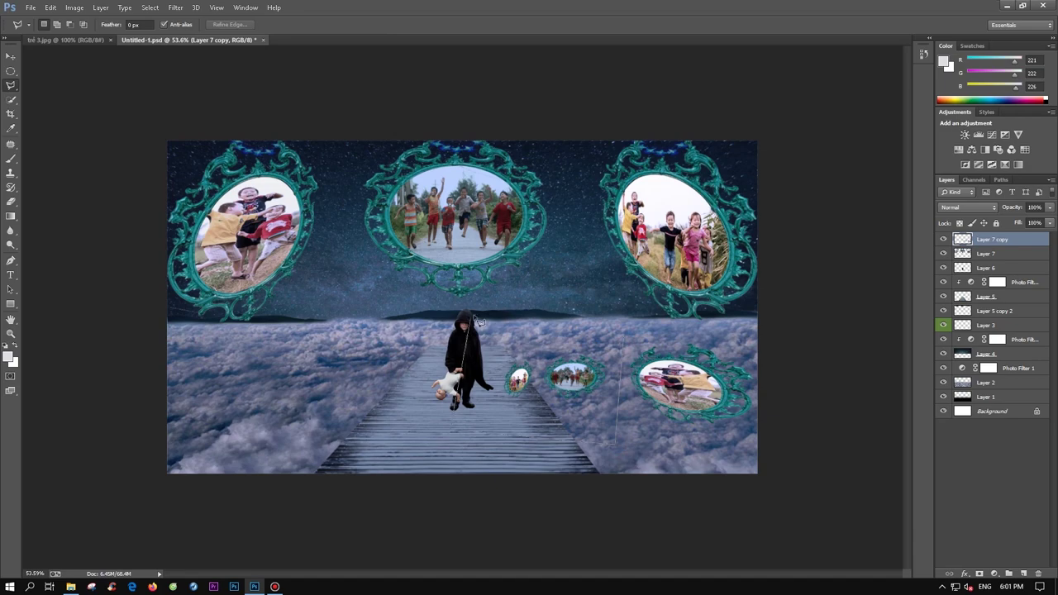
{"action": "left_click_drag", "start_coordinate": [682, 385], "coordinate": [634, 306]}
{"action": "left_click_drag", "start_coordinate": [666, 354], "coordinate": [672, 326]}
{"action": "key", "text": "Return"}
{"action": "scroll", "coordinate": [652, 344], "scroll_direction": "up", "scroll_amount": 3}
{"action": "scroll", "coordinate": [651, 344], "scroll_direction": "up", "scroll_amount": 2}
{"action": "mouse_move", "coordinate": [620, 380]}
{"action": "left_mouse_down"}
{"action": "mouse_move", "coordinate": [599, 354]}
{"action": "mouse_move", "coordinate": [355, 331]}
{"action": "left_mouse_up"}
Duplicate the small frame and position the resized copy higher on the left clouds.
{"action": "key", "text": "ctrl+j"}
{"action": "key", "text": "ctrl+t"}
{"action": "key", "text": "Return"}
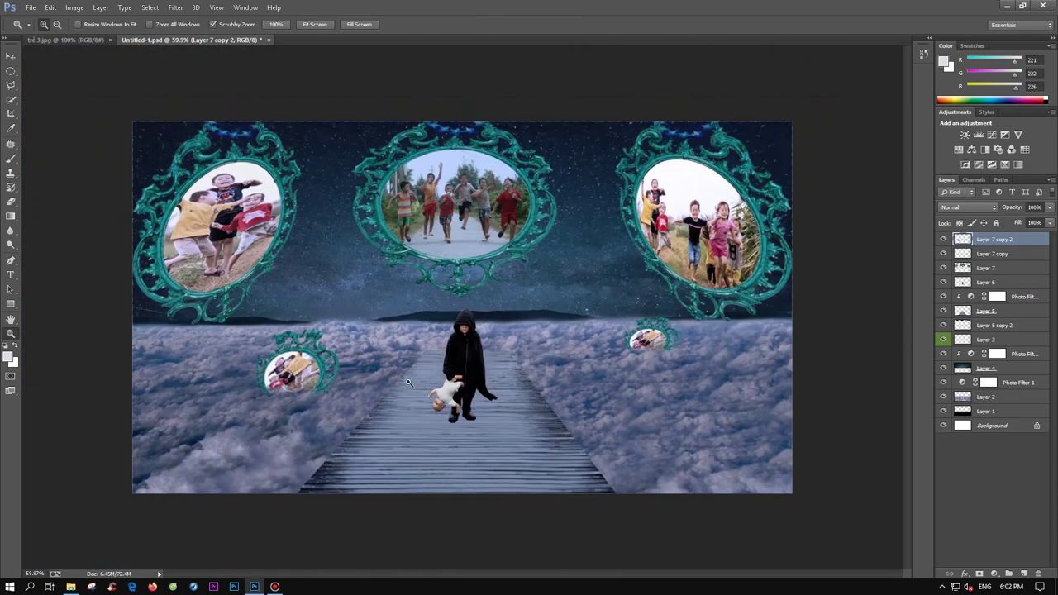
{"action": "left_click_drag", "start_coordinate": [507, 361], "coordinate": [463, 361]}
{"action": "key", "text": "ctrl+t"}
{"action": "mouse_move", "coordinate": [356, 329]}
{"action": "left_mouse_down"}
{"action": "mouse_move", "coordinate": [312, 364]}
{"action": "mouse_move", "coordinate": [349, 327]}
{"action": "mouse_move", "coordinate": [419, 321]}
{"action": "left_mouse_up"}
{"action": "key", "text": "Return"}
Copy the centre mirror frame to a new layer and shrink it to the lower left.
{"action": "left_click", "coordinate": [610, 269], "text": "ctrl"}
{"action": "key", "text": "ctrl+j"}
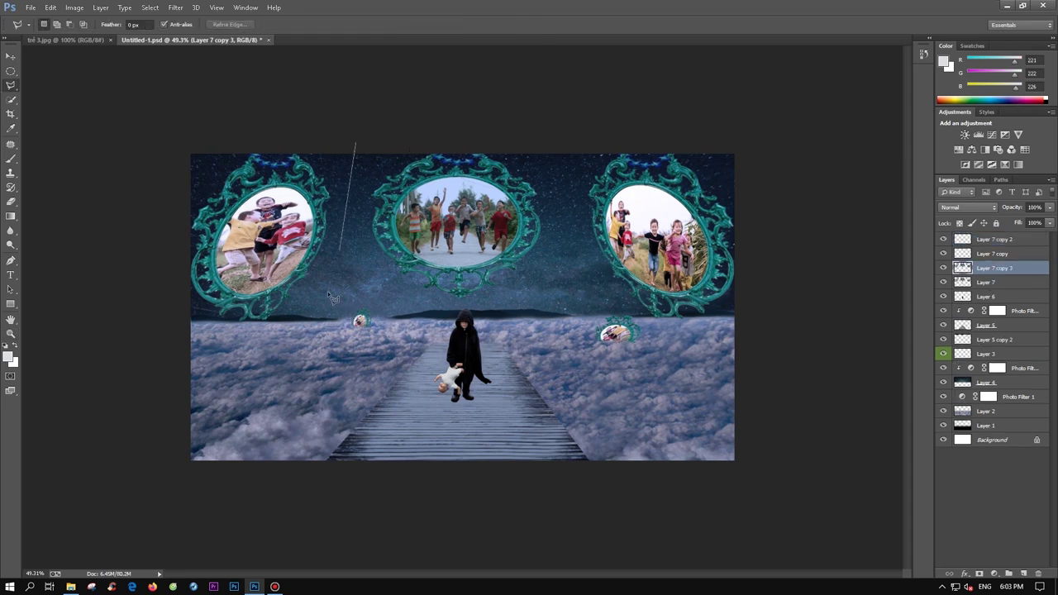
{"action": "left_click_drag", "start_coordinate": [361, 148], "coordinate": [571, 82]}
{"action": "key", "text": "ctrl+t"}
{"action": "mouse_move", "coordinate": [567, 307]}
{"action": "left_mouse_down"}
{"action": "mouse_move", "coordinate": [327, 364]}
{"action": "mouse_move", "coordinate": [292, 350]}
{"action": "left_mouse_up"}
{"action": "key", "text": "Return"}
Pick the Eraser, then open Levels and cancel it.
{"action": "key", "text": "e"}
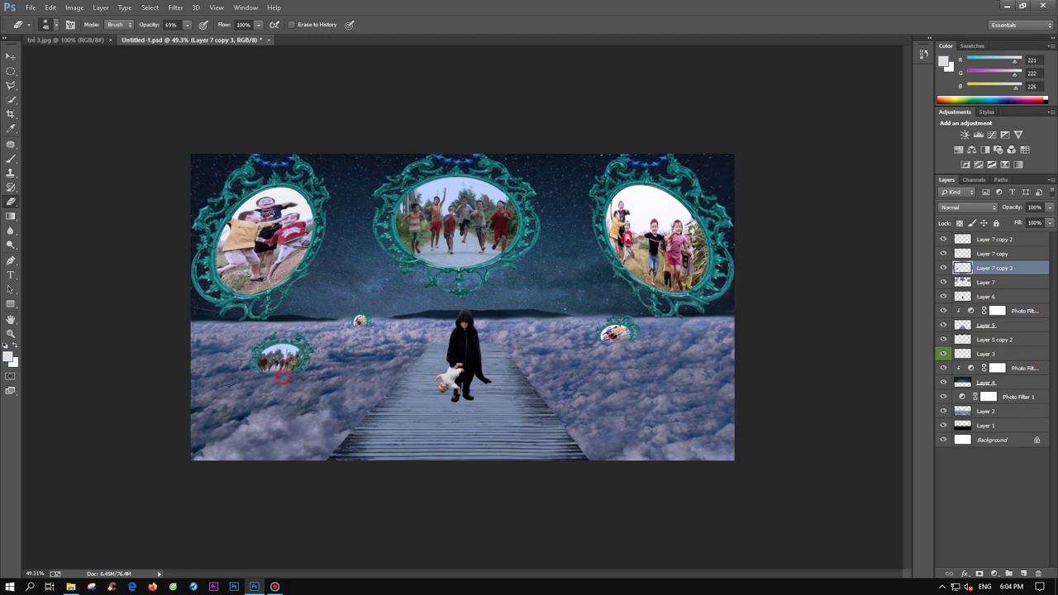
{"action": "key", "text": "ctrl+l"}
{"action": "key", "text": "Escape"}
Select the large mirrors layer and open Levels, then close it unchanged.
{"action": "left_click", "coordinate": [628, 337], "text": "ctrl"}
{"action": "key", "text": "ctrl+t"}
{"action": "key", "text": "ctrl+l"}
{"action": "key", "text": "Escape"}
{"action": "left_click", "coordinate": [986, 282]}
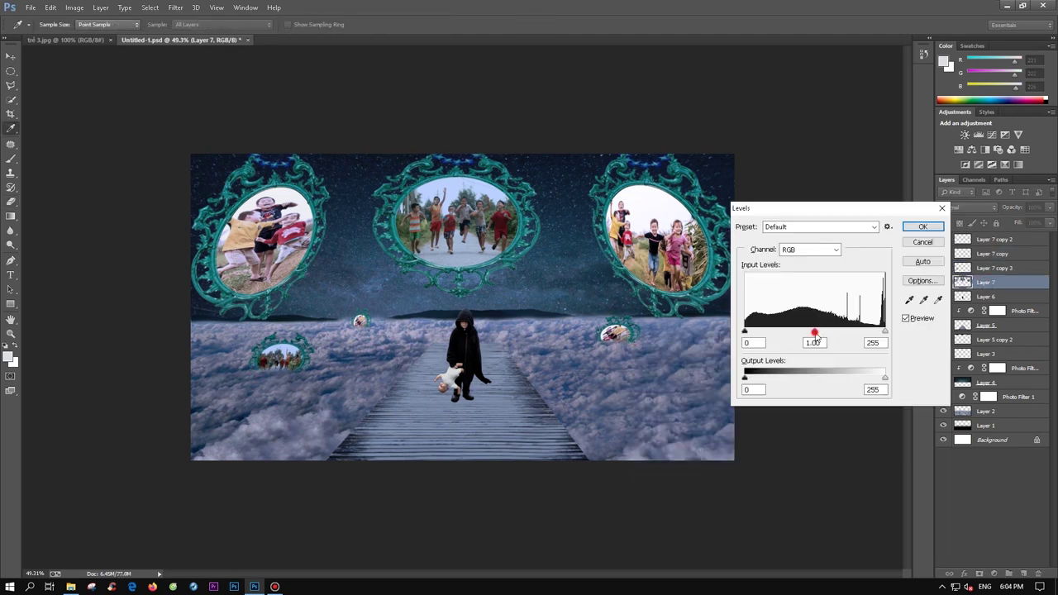
{"action": "key", "text": "ctrl+l"}
{"action": "left_click", "coordinate": [922, 227]}
Lasso the right mirror, copy it to a new layer and shrink it near the horizon.
{"action": "key", "text": "l"}
{"action": "scroll", "coordinate": [602, 126], "scroll_direction": "up", "scroll_amount": 2}
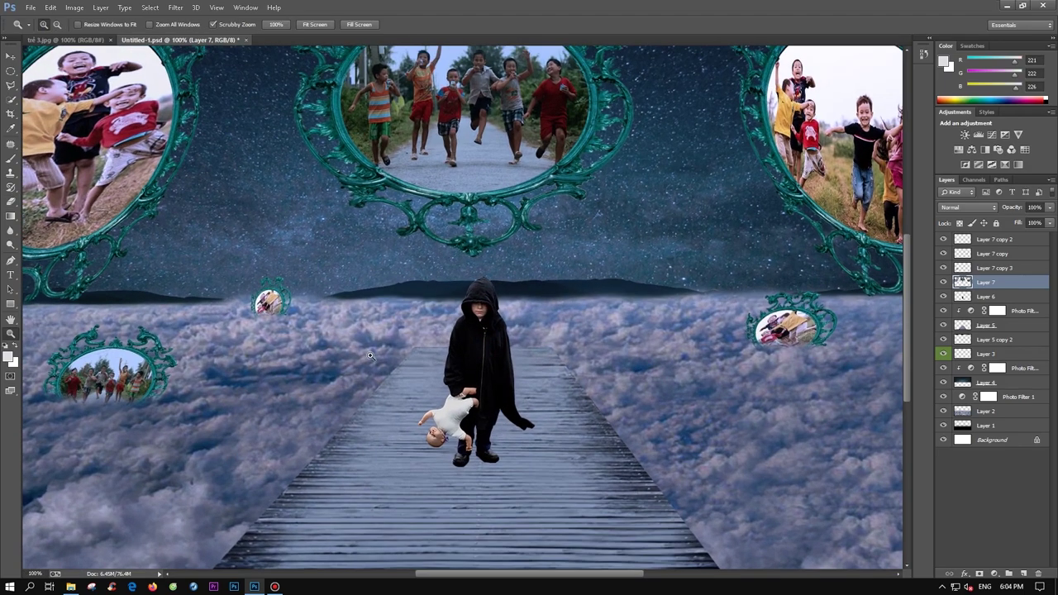
{"action": "scroll", "coordinate": [602, 125], "scroll_direction": "down", "scroll_amount": 1}
{"action": "left_click", "coordinate": [601, 126]}
{"action": "key", "text": "ctrl+j"}
{"action": "key", "text": "ctrl+t"}
{"action": "mouse_move", "coordinate": [822, 307]}
{"action": "left_mouse_down"}
{"action": "mouse_move", "coordinate": [546, 413]}
{"action": "mouse_move", "coordinate": [604, 318]}
{"action": "left_mouse_up"}
{"action": "key", "text": "Return"}
{"action": "key", "text": "v"}
{"action": "key", "text": "ctrl+t"}
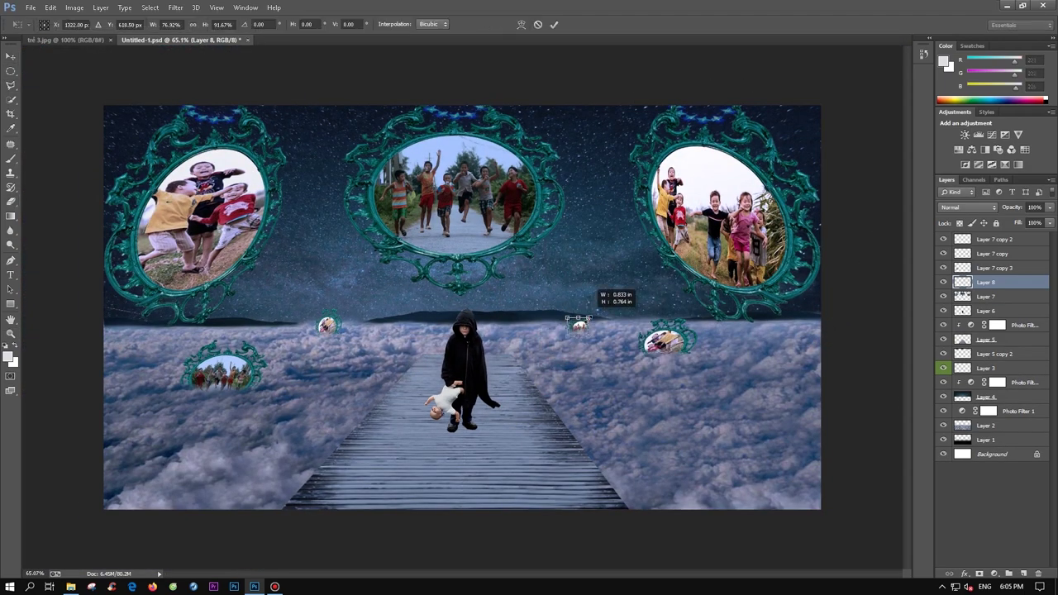
{"action": "key", "text": "Return"}
Add a light blue Outer Glow layer style to the large mirrors layer.
{"action": "key", "text": "z"}
{"action": "scroll", "coordinate": [497, 321], "scroll_direction": "down", "scroll_amount": 1}
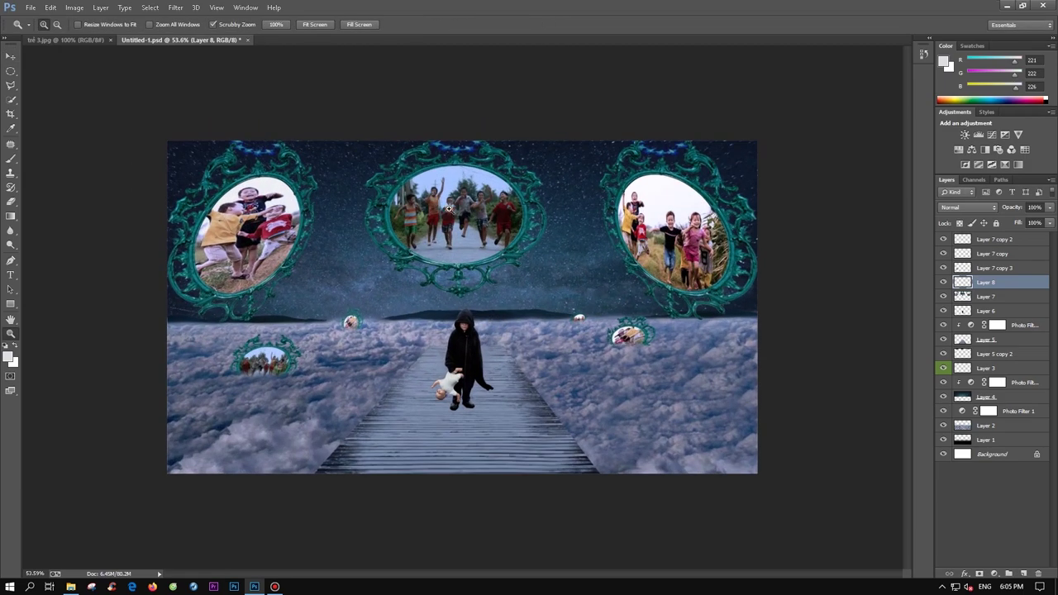
{"action": "scroll", "coordinate": [449, 209], "scroll_direction": "up", "scroll_amount": 1}
{"action": "key", "text": "alt+bracketleft"}
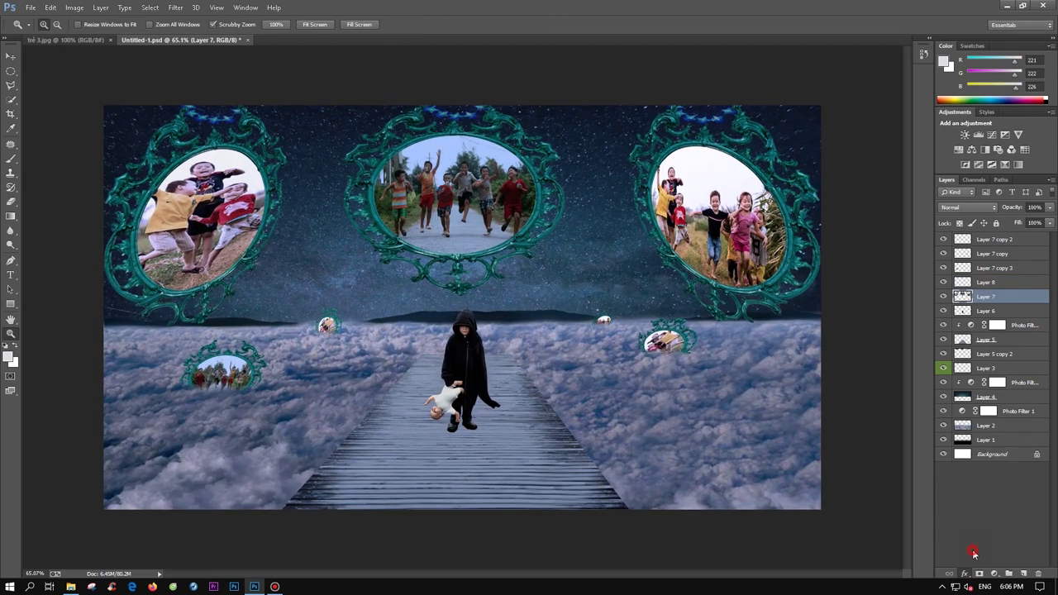
{"action": "left_click", "coordinate": [974, 554]}
{"action": "left_click", "coordinate": [707, 303]}
{"action": "left_click", "coordinate": [1001, 173]}
{"action": "left_click", "coordinate": [754, 362]}
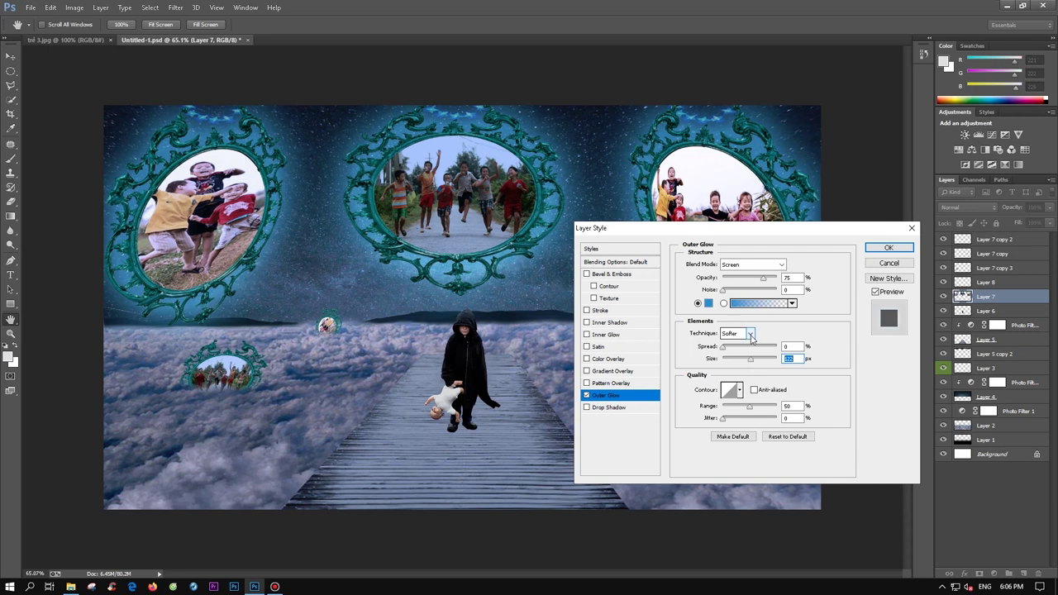
Give the mirrors a dark teal Outer Glow at about 81% and a wider, fainter teal Inner Glow.
{"action": "left_click", "coordinate": [707, 303]}
{"action": "left_click", "coordinate": [1001, 173]}
{"action": "left_click_drag", "start_coordinate": [762, 279], "coordinate": [767, 282]}
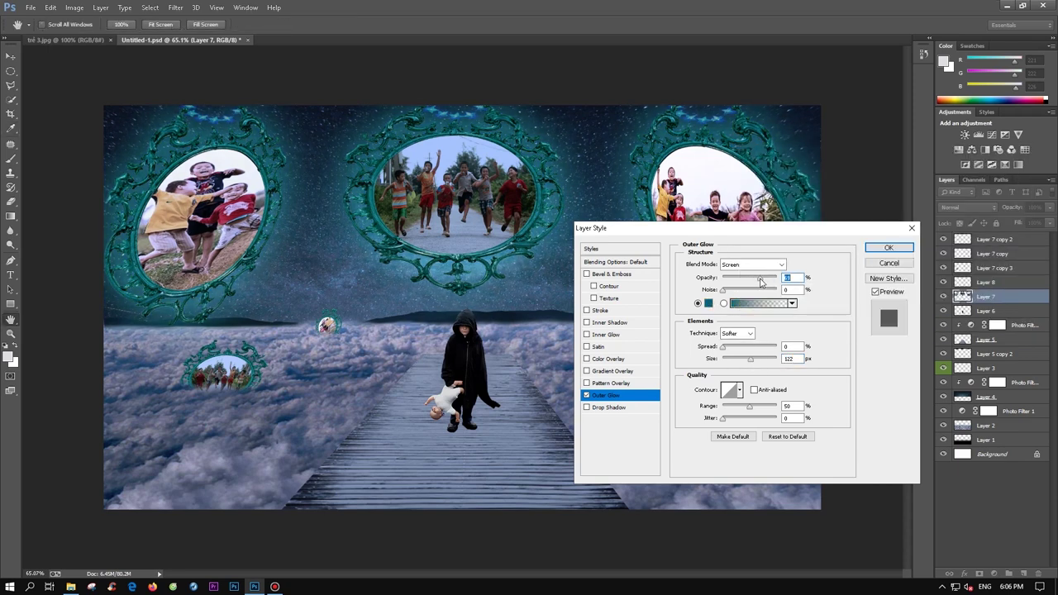
{"action": "left_click", "coordinate": [606, 334]}
{"action": "left_click", "coordinate": [707, 303]}
{"action": "left_click", "coordinate": [1001, 173]}
{"action": "left_click", "coordinate": [742, 370]}
{"action": "left_click_drag", "start_coordinate": [745, 374], "coordinate": [773, 372]}
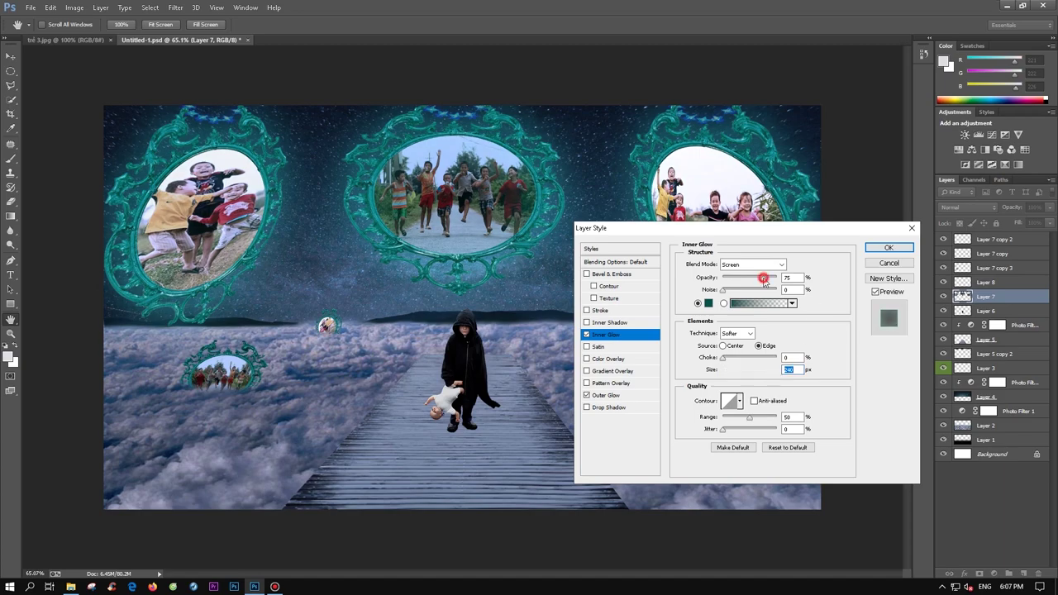
{"action": "left_click_drag", "start_coordinate": [764, 282], "coordinate": [736, 282]}
{"action": "left_click", "coordinate": [889, 248]}
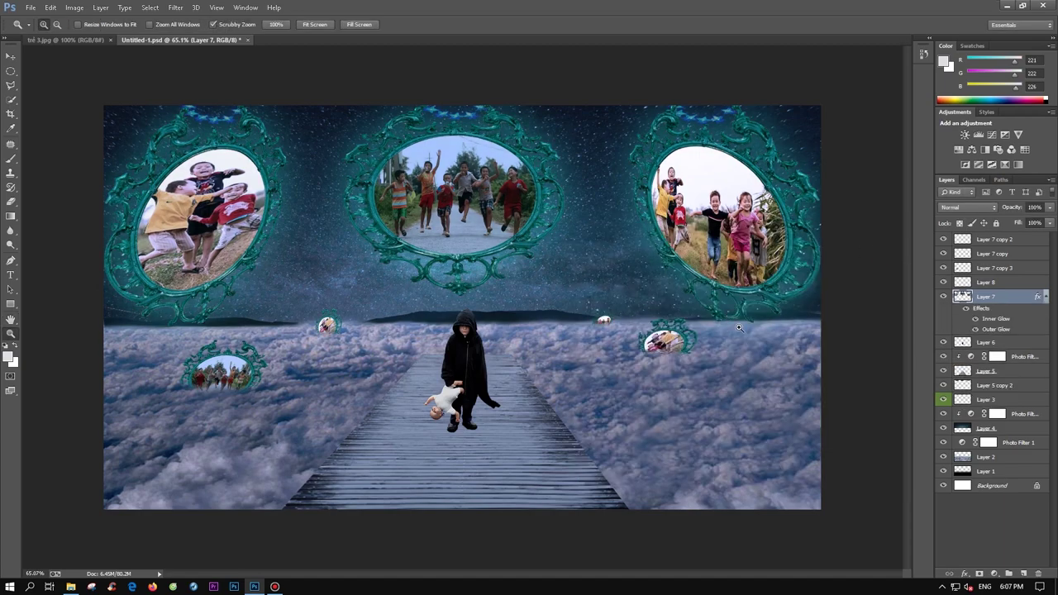
Add a dark navy Outer Glow and lower-opacity teal Inner Glow to Layer 7 copy 2.
{"action": "scroll", "coordinate": [286, 314], "scroll_direction": "up", "scroll_amount": 2}
{"action": "left_click", "coordinate": [993, 239]}
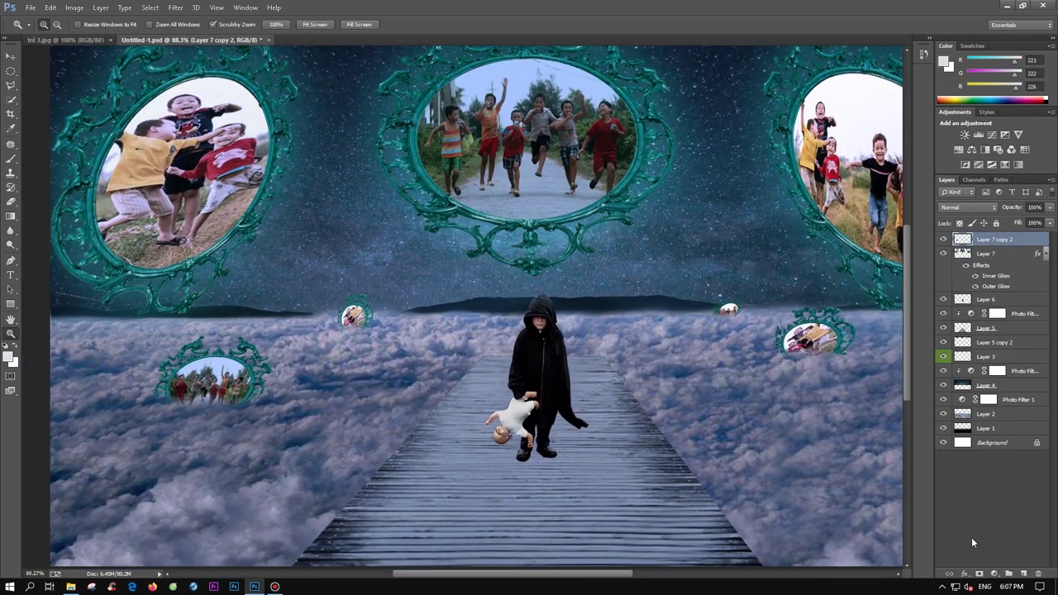
{"action": "double_click", "coordinate": [1025, 238]}
{"action": "left_click", "coordinate": [706, 304]}
{"action": "left_click", "coordinate": [984, 170]}
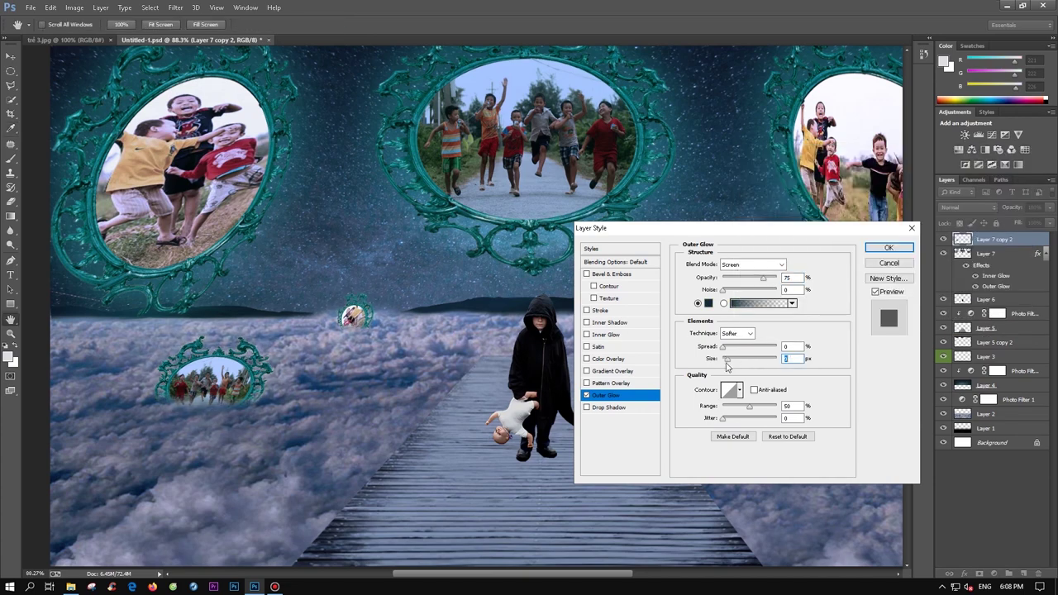
{"action": "left_click", "coordinate": [606, 334]}
{"action": "left_click", "coordinate": [708, 303]}
{"action": "left_click", "coordinate": [985, 170]}
{"action": "left_click_drag", "start_coordinate": [764, 278], "coordinate": [727, 281]}
{"action": "key", "text": "Return"}
{"action": "key", "text": "z"}
{"action": "scroll", "coordinate": [522, 343], "scroll_direction": "down", "scroll_amount": 3}
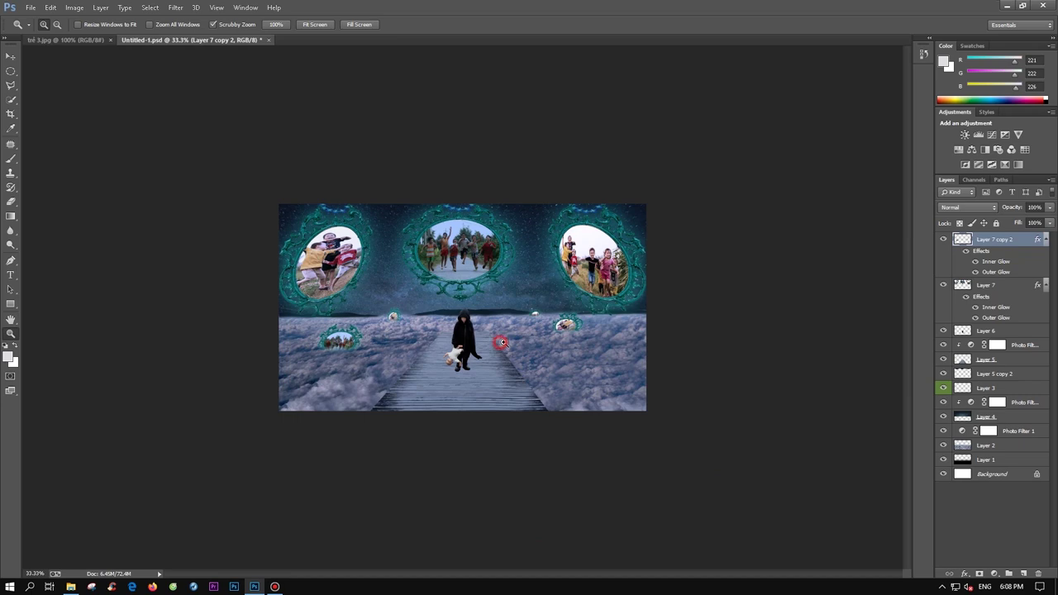
{"action": "scroll", "coordinate": [522, 343], "scroll_direction": "up", "scroll_amount": 1}
Duplicate the hooded child, darken the copy to black, flip it vertically below his feet.
{"action": "left_click", "coordinate": [986, 331]}
{"action": "key", "text": "ctrl+j"}
{"action": "key", "text": "ctrl+u"}
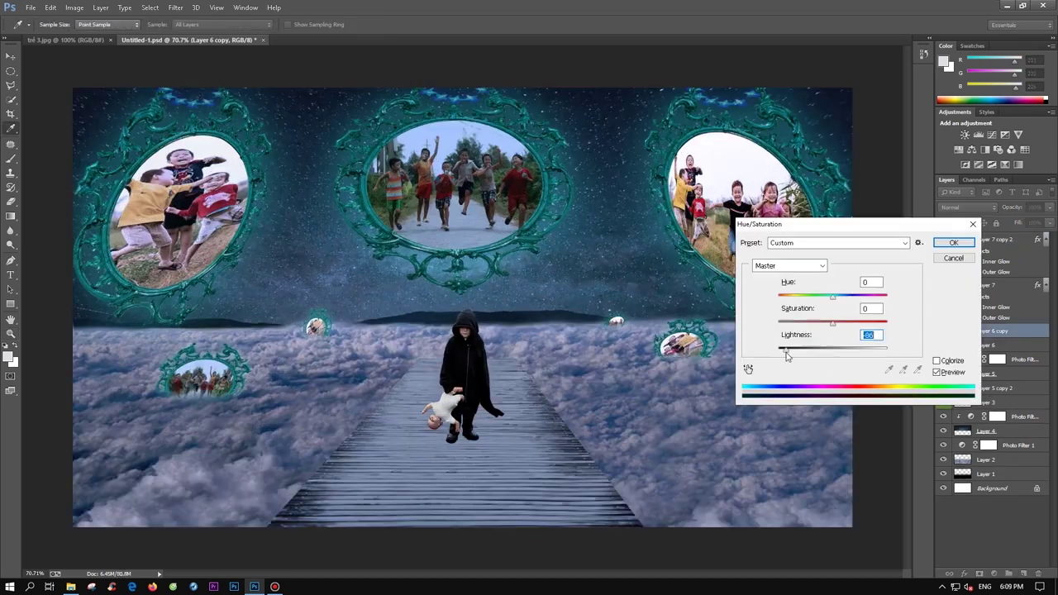
{"action": "left_click", "coordinate": [954, 244]}
{"action": "key", "text": "ctrl+t"}
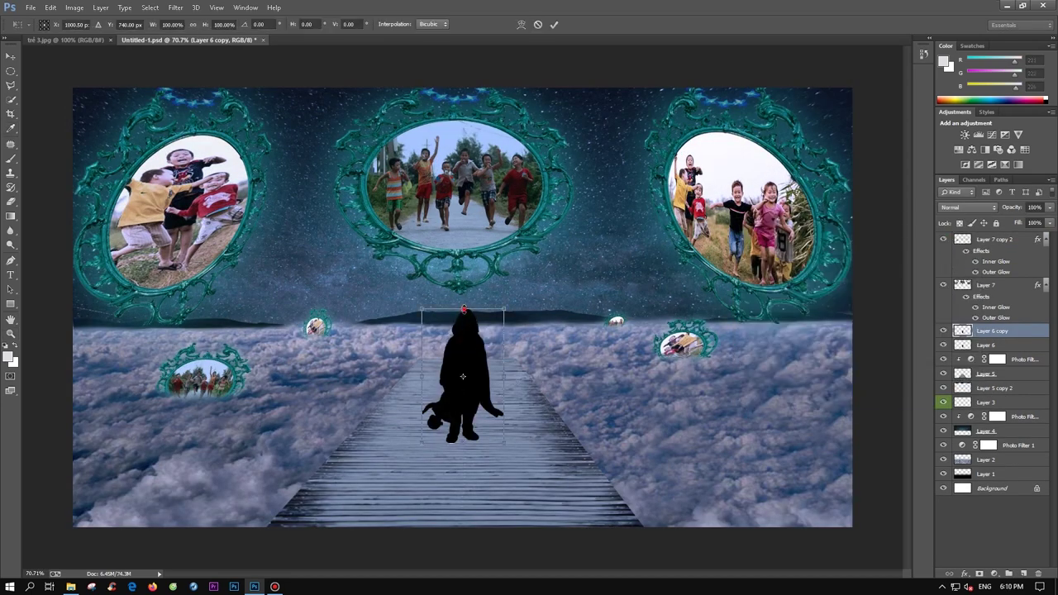
{"action": "left_click_drag", "start_coordinate": [463, 376], "coordinate": [463, 480]}
{"action": "right_click", "coordinate": [478, 461]}
{"action": "left_click", "coordinate": [538, 456]}
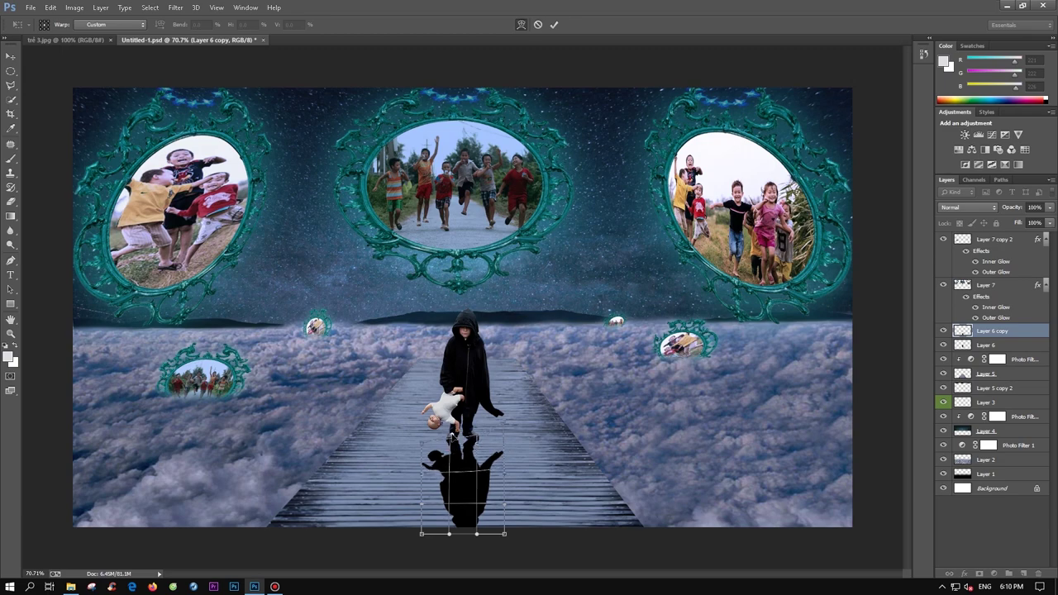
{"action": "left_click_drag", "start_coordinate": [501, 425], "coordinate": [506, 436]}
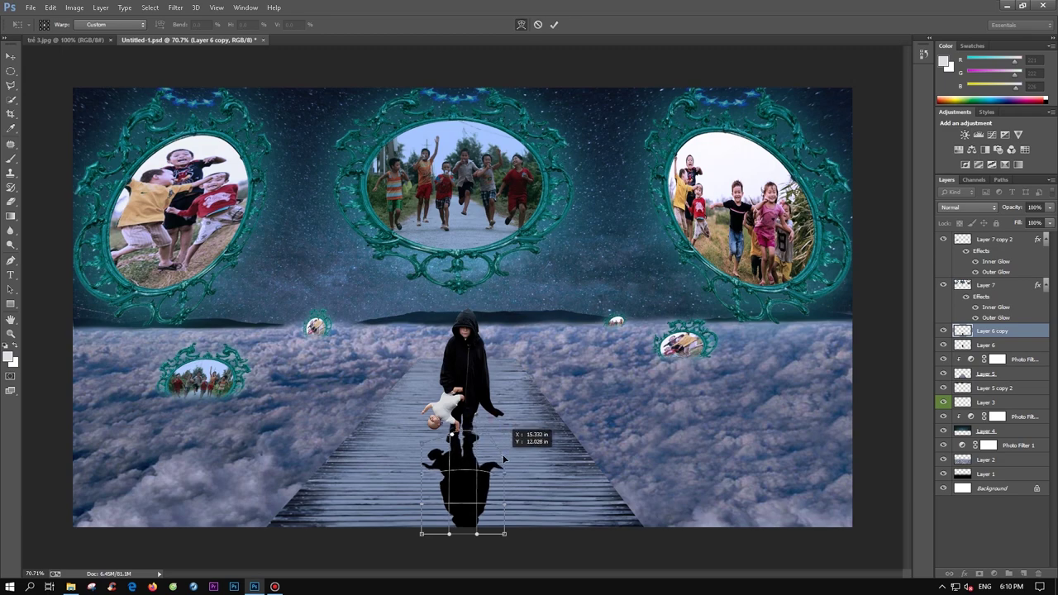
{"action": "key", "text": "Return"}
Stretch the black silhouette leftward and warp it into a cast shadow across the pier.
{"action": "key", "text": "ctrl+t"}
{"action": "scroll", "coordinate": [463, 452], "scroll_direction": "up", "scroll_amount": 3}
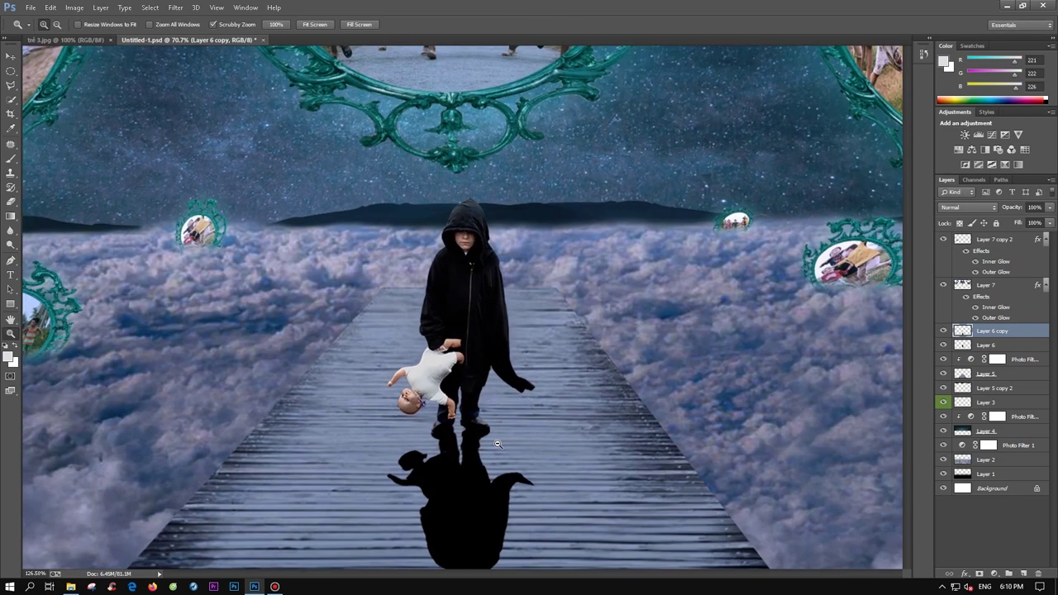
{"action": "left_click_drag", "start_coordinate": [388, 519], "coordinate": [372, 519]}
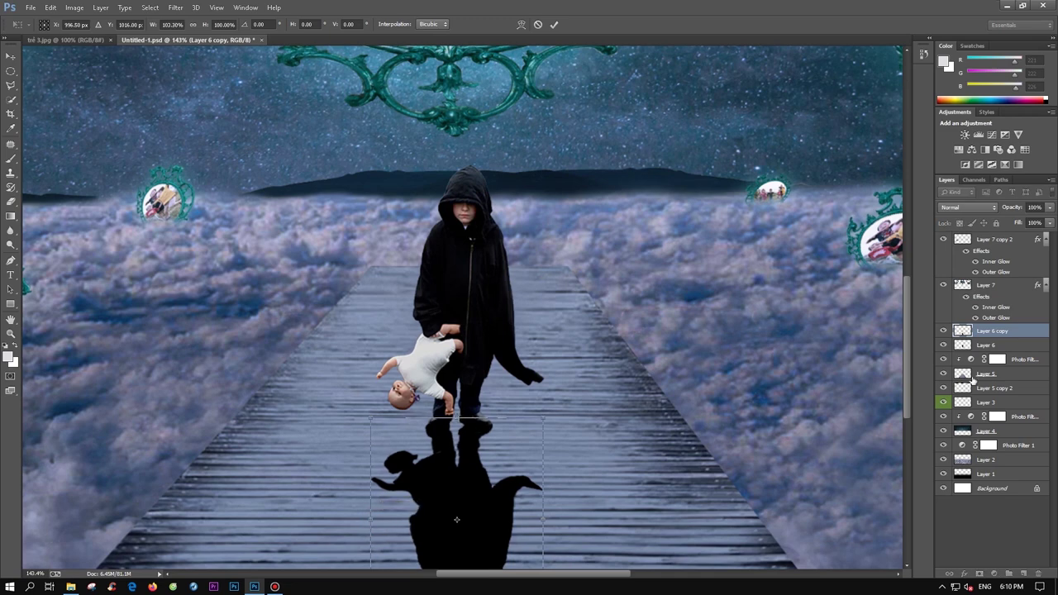
{"action": "scroll", "coordinate": [457, 520], "scroll_direction": "down", "scroll_amount": 4}
{"action": "left_click_drag", "start_coordinate": [455, 468], "coordinate": [433, 472]}
{"action": "right_click", "coordinate": [472, 306]}
{"action": "left_click", "coordinate": [546, 395]}
{"action": "left_click_drag", "start_coordinate": [480, 355], "coordinate": [521, 313]}
{"action": "key", "text": "Return"}
Preview a Box Blur on the shadow layer, then cancel it.
{"action": "key", "text": "z"}
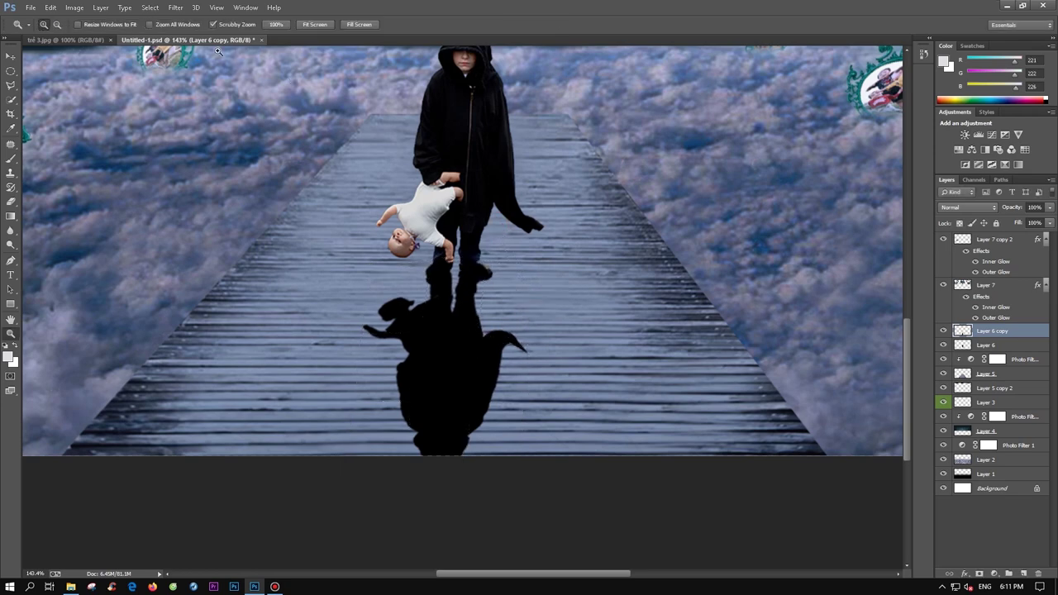
{"action": "left_click", "coordinate": [175, 7]}
{"action": "left_click", "coordinate": [335, 176]}
{"action": "left_click", "coordinate": [175, 7]}
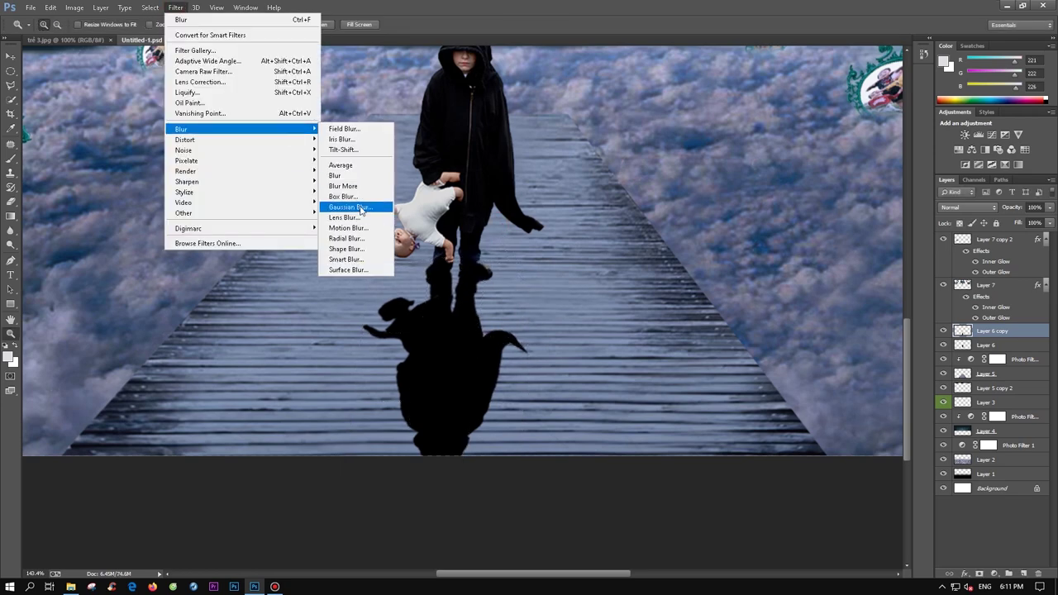
{"action": "left_click", "coordinate": [362, 199]}
{"action": "left_click_drag", "start_coordinate": [748, 359], "coordinate": [756, 357]}
{"action": "left_click", "coordinate": [862, 216]}
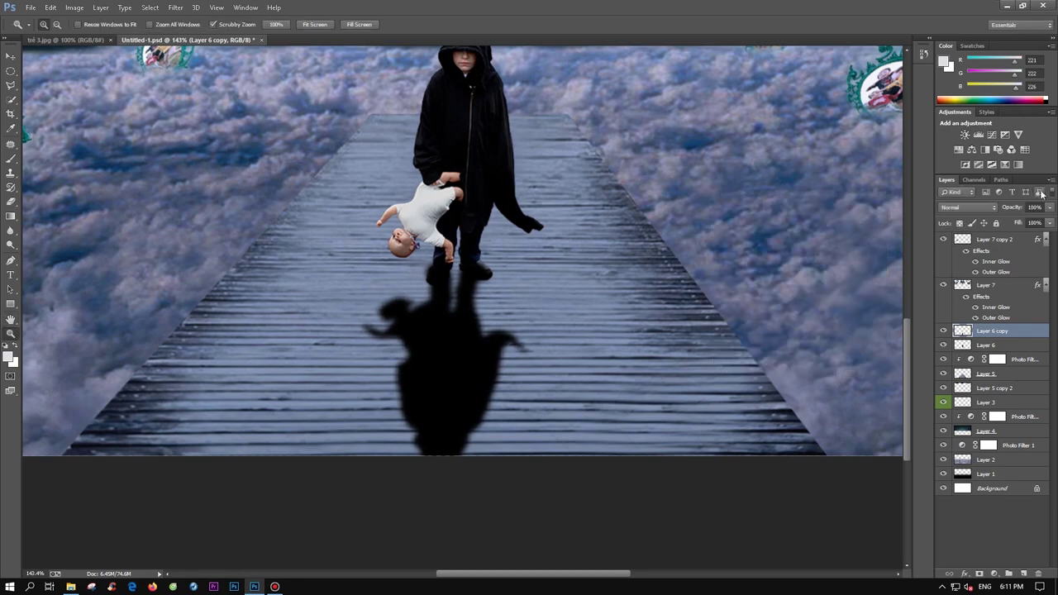
Set the shadow layer opacity to 57% and zoom in on the child's feet.
{"action": "key", "text": "5"}
{"action": "key", "text": "7"}
{"action": "key", "text": "ctrl+0"}
{"action": "key", "text": "ctrl+t"}
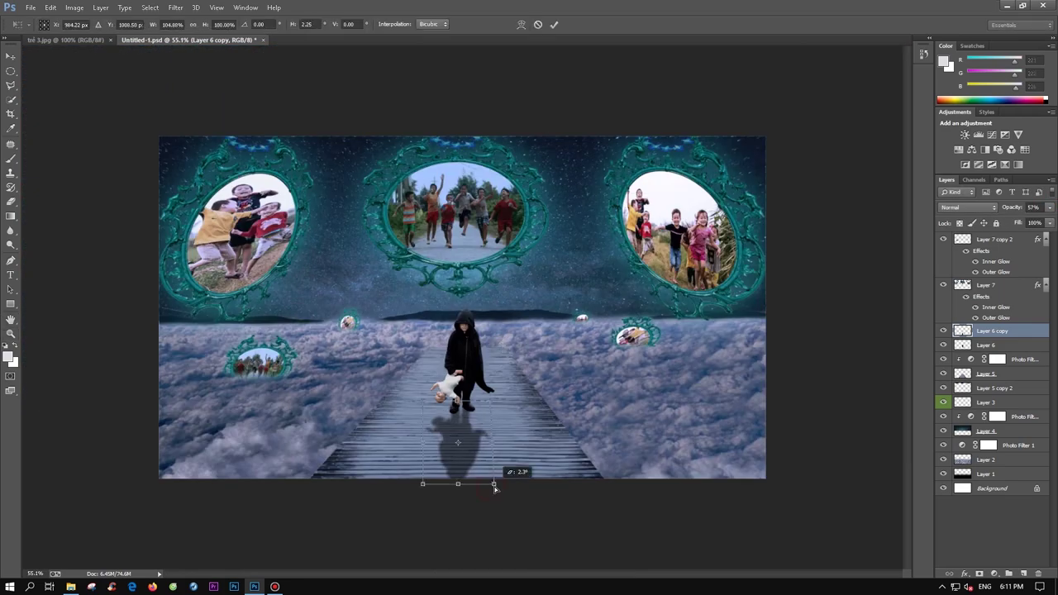
{"action": "key", "text": "Return"}
{"action": "key", "text": "z"}
{"action": "left_click", "coordinate": [469, 402], "text": "alt"}
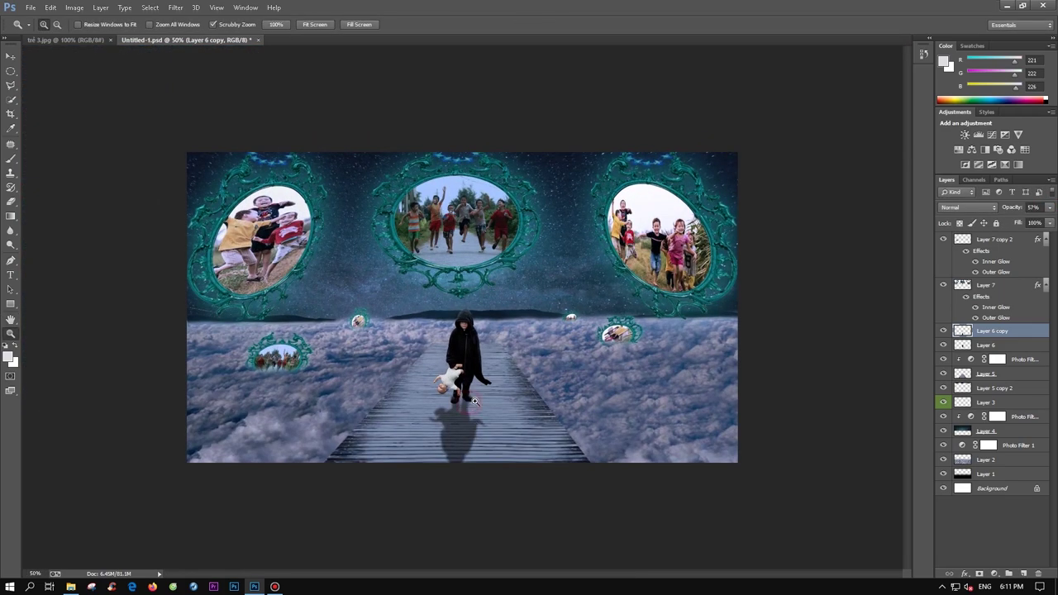
{"action": "left_click", "coordinate": [469, 402]}
{"action": "left_click", "coordinate": [468, 403]}
{"action": "left_click", "coordinate": [499, 416]}
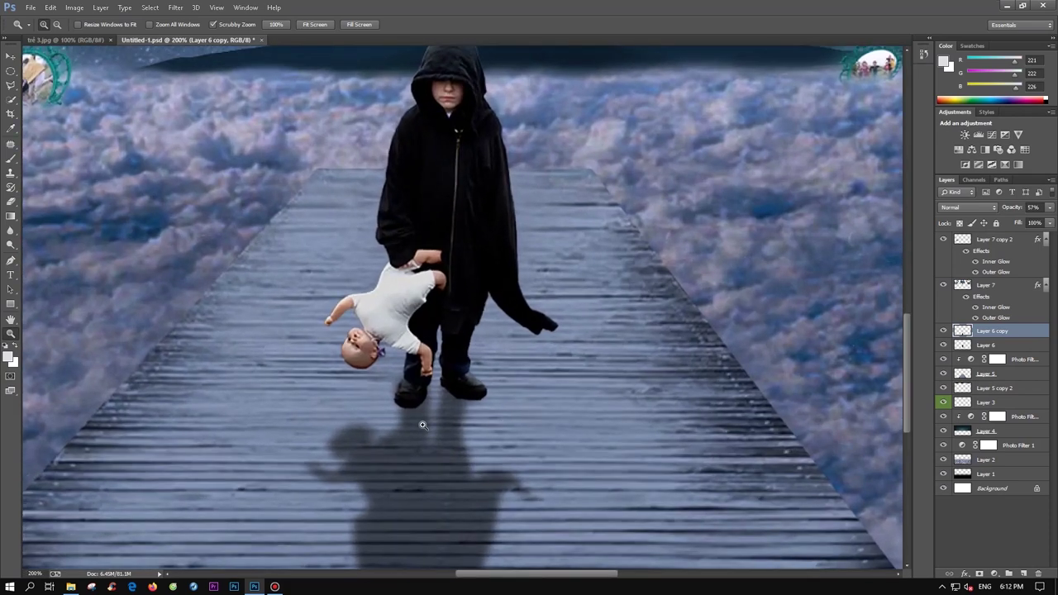
Nudge the shadow lower and brush a sampled dark blue-grey right under the shoes.
{"action": "key", "text": "v"}
{"action": "left_click_drag", "start_coordinate": [422, 425], "coordinate": [450, 464]}
{"action": "key", "text": "l"}
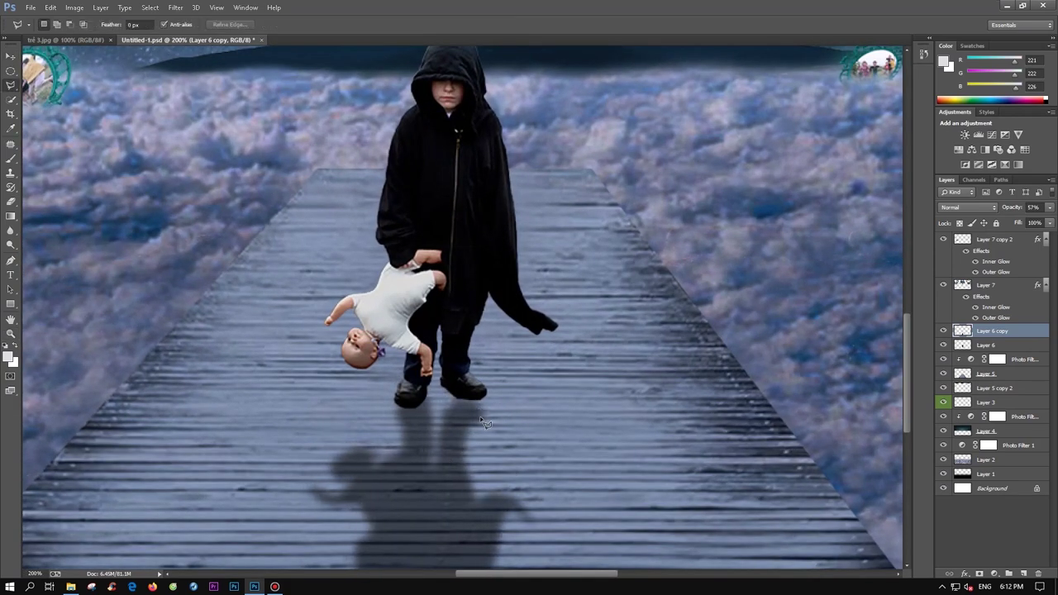
{"action": "key", "text": "i"}
{"action": "left_click", "coordinate": [459, 429]}
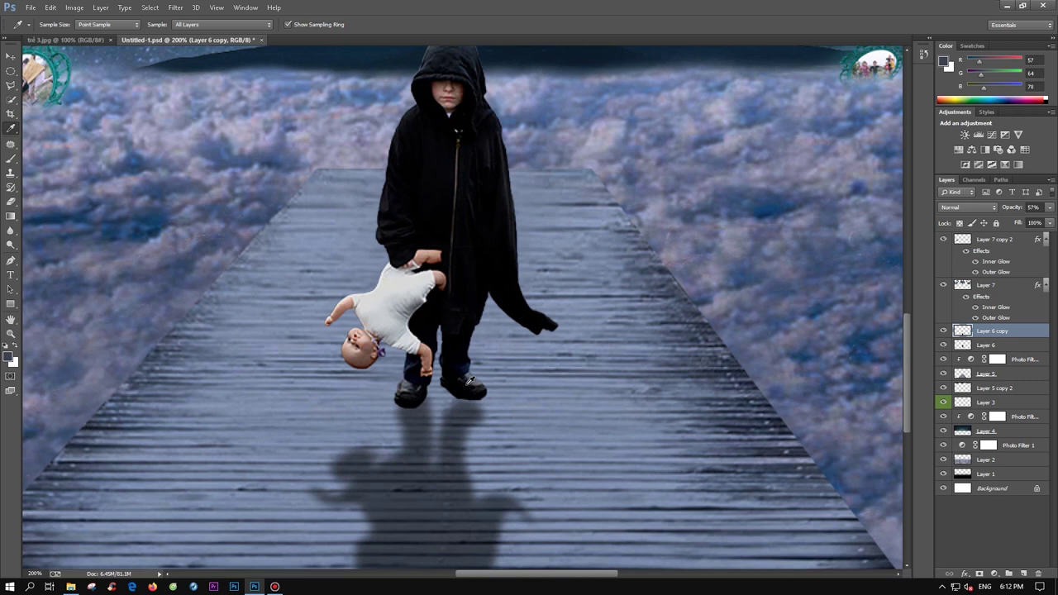
{"action": "key", "text": "b"}
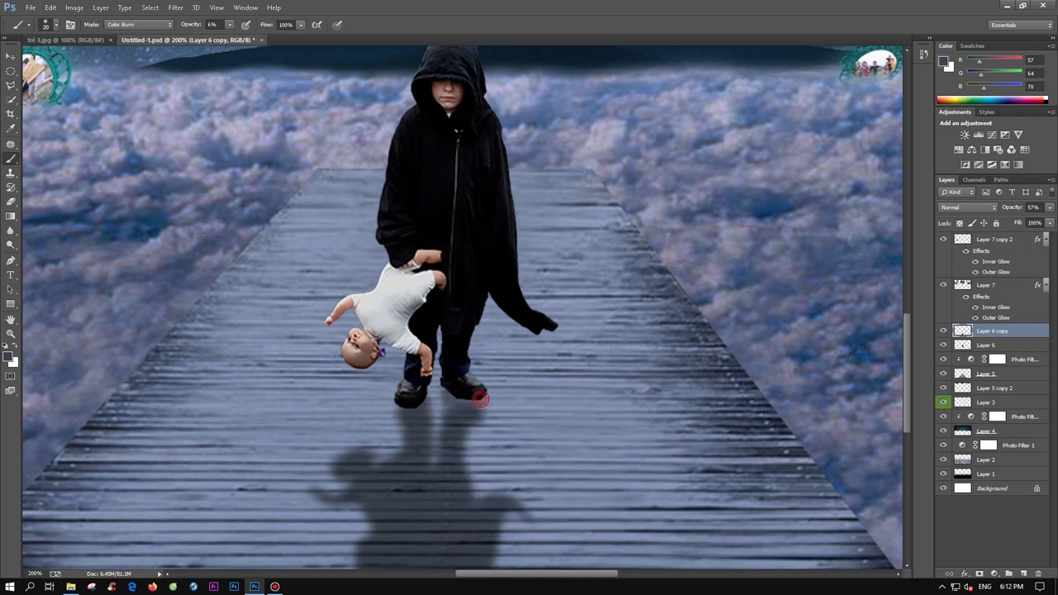
{"action": "left_click", "coordinate": [448, 406]}
Fit the image on screen, zoom to about 76% and select Layer 7 copy 2.
{"action": "key", "text": "ctrl+0"}
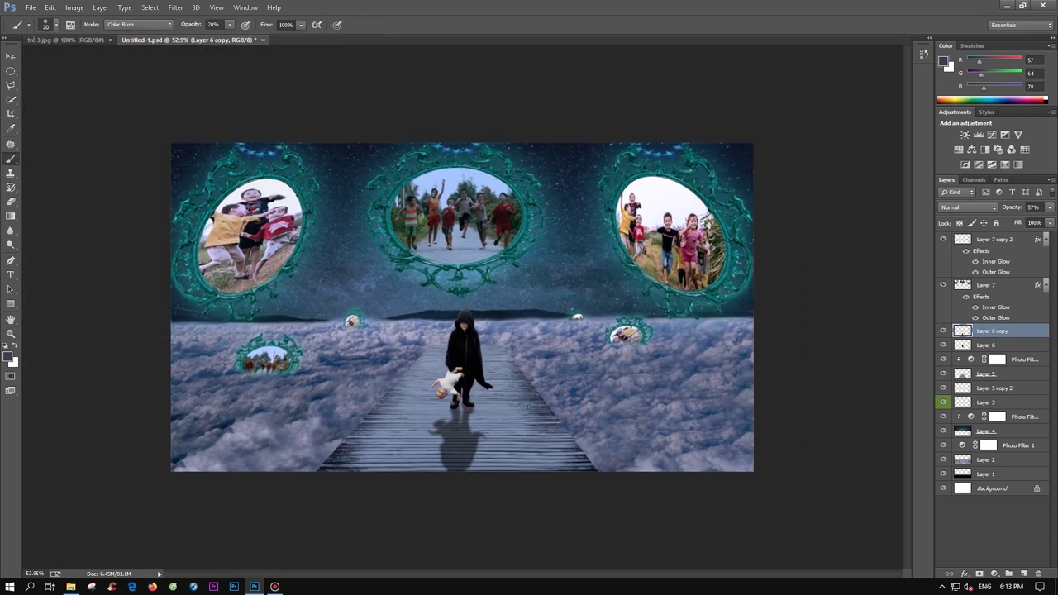
{"action": "key", "text": "z"}
{"action": "left_click_drag", "start_coordinate": [488, 344], "coordinate": [446, 355]}
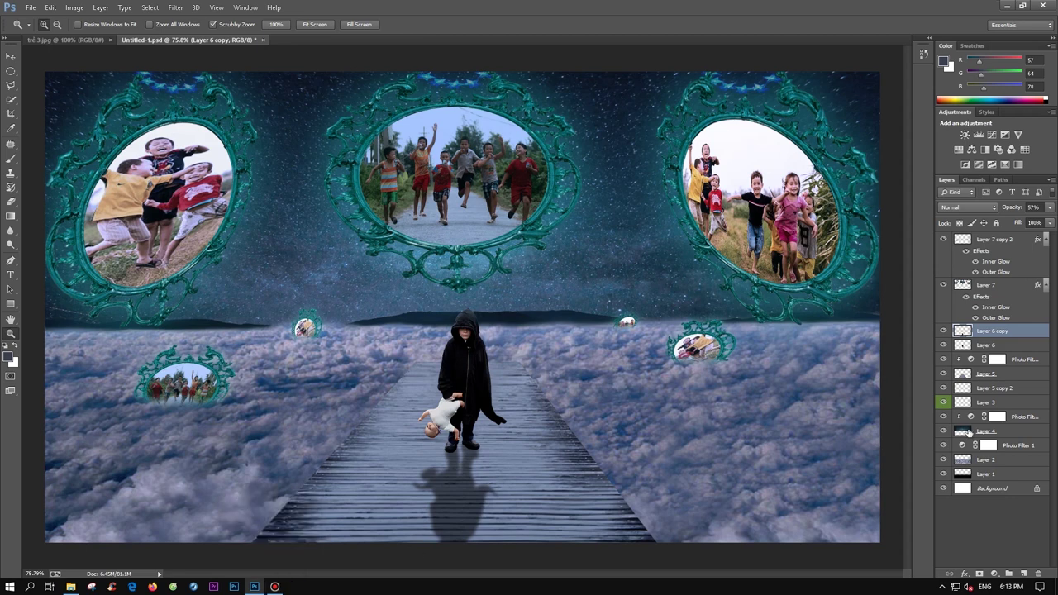
{"action": "left_click", "coordinate": [991, 240]}
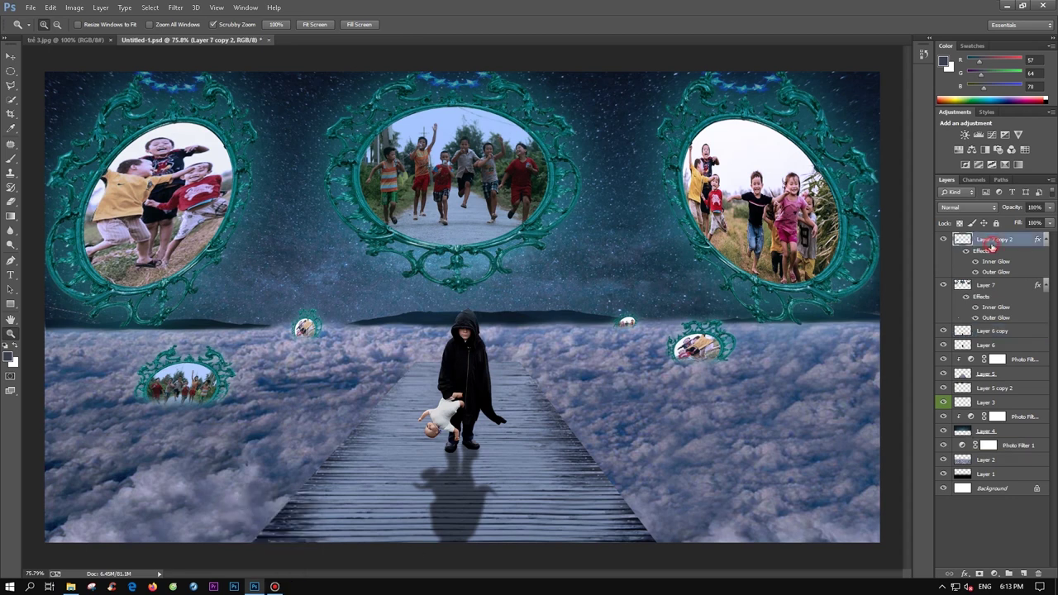
Add a new empty top layer and set the foreground colour to teal.
{"action": "left_click", "coordinate": [1023, 574]}
{"action": "key", "text": "b"}
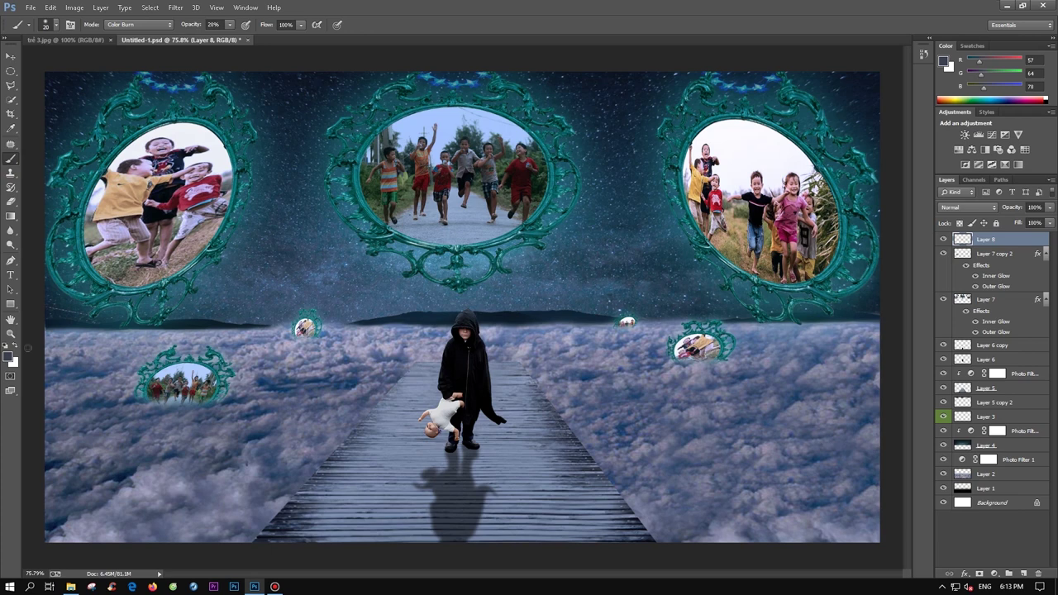
{"action": "left_click", "coordinate": [10, 354]}
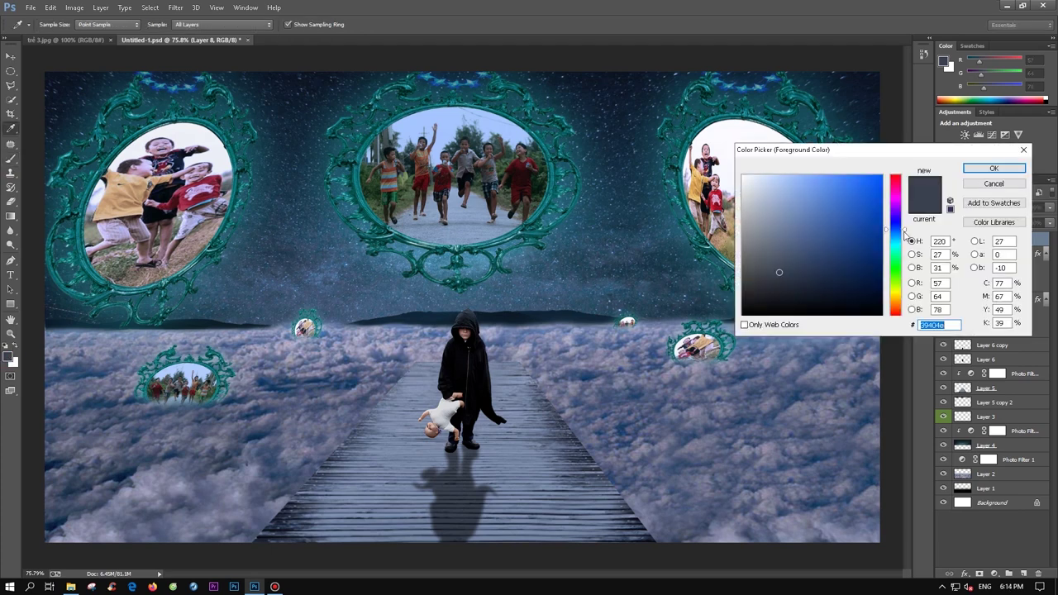
{"action": "mouse_move", "coordinate": [904, 233]}
{"action": "left_mouse_down"}
{"action": "mouse_move", "coordinate": [894, 288]}
{"action": "mouse_move", "coordinate": [900, 275]}
{"action": "mouse_move", "coordinate": [913, 310]}
{"action": "mouse_move", "coordinate": [907, 490]}
{"action": "mouse_move", "coordinate": [909, 447]}
{"action": "mouse_move", "coordinate": [870, 451]}
{"action": "mouse_move", "coordinate": [878, 440]}
{"action": "left_mouse_up"}
{"action": "left_click", "coordinate": [1004, 372]}
Paint one huge soft teal burn stroke over the scene, then start an Iris Blur.
{"action": "key", "text": "b"}
{"action": "right_click", "coordinate": [490, 281]}
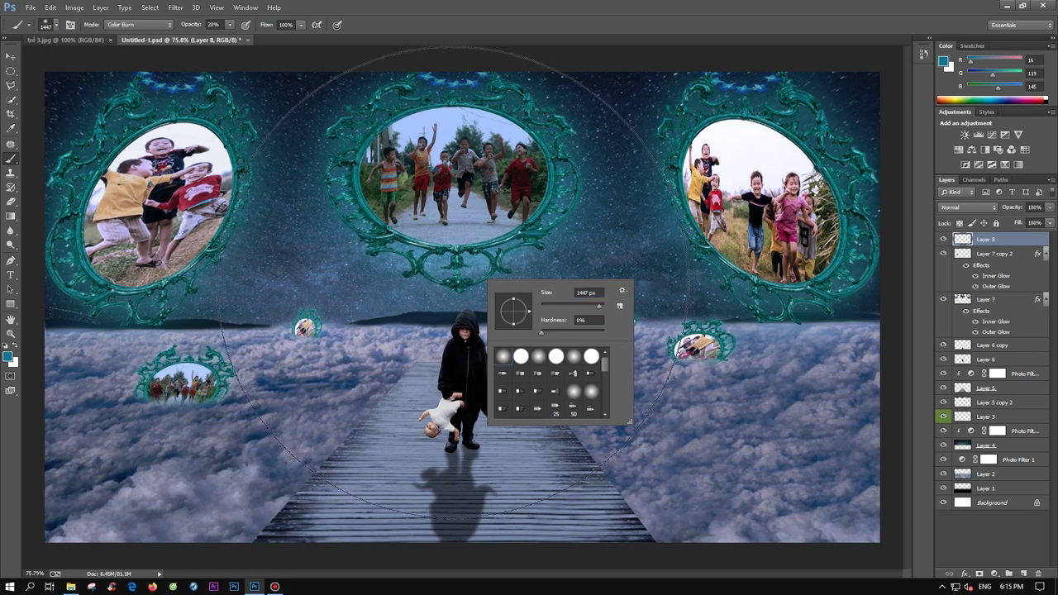
{"action": "key", "text": "Return"}
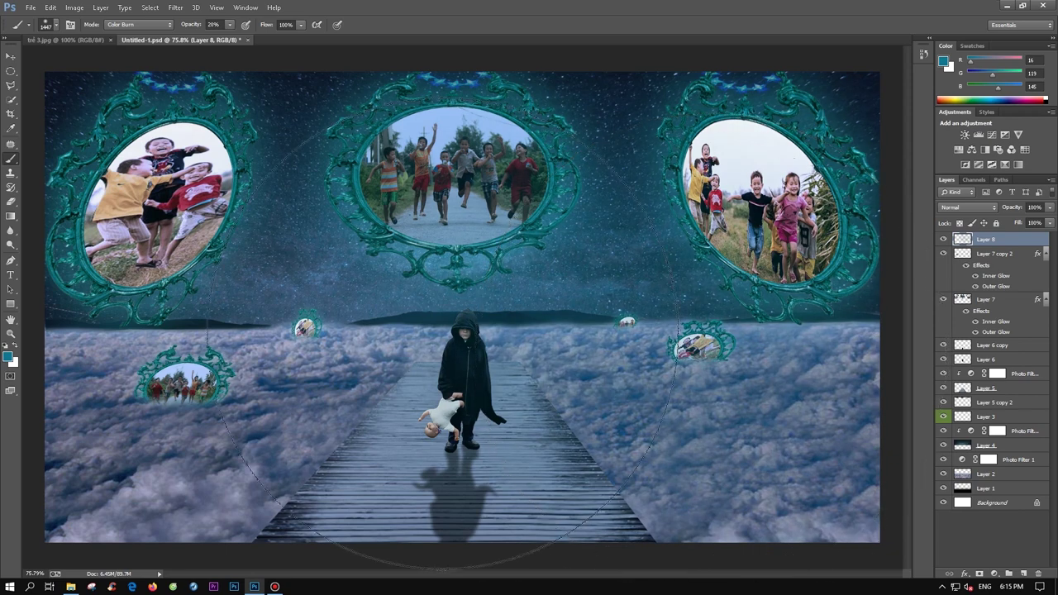
{"action": "left_click", "coordinate": [463, 297]}
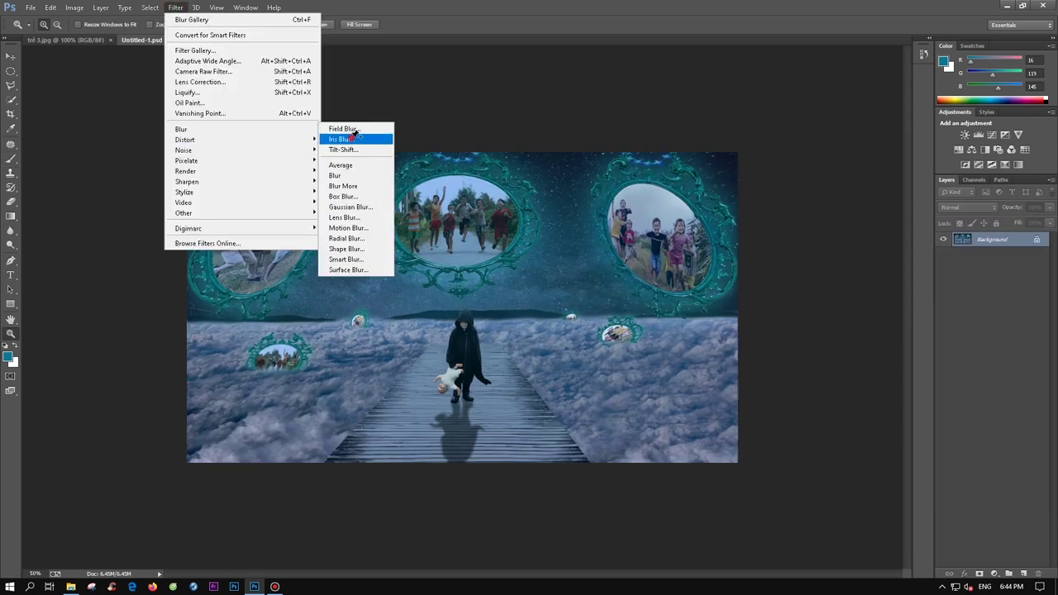
{"action": "left_click", "coordinate": [354, 138]}
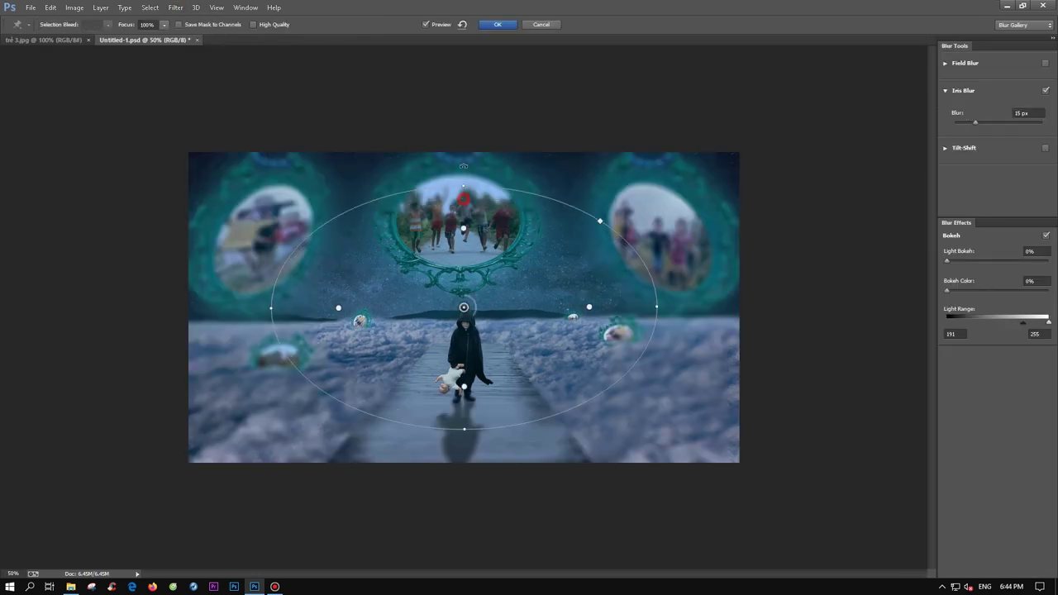
Apply a weaker iris blur, then add a Camera Raw radial filter around the centre frame.
{"action": "left_click_drag", "start_coordinate": [474, 300], "coordinate": [476, 309]}
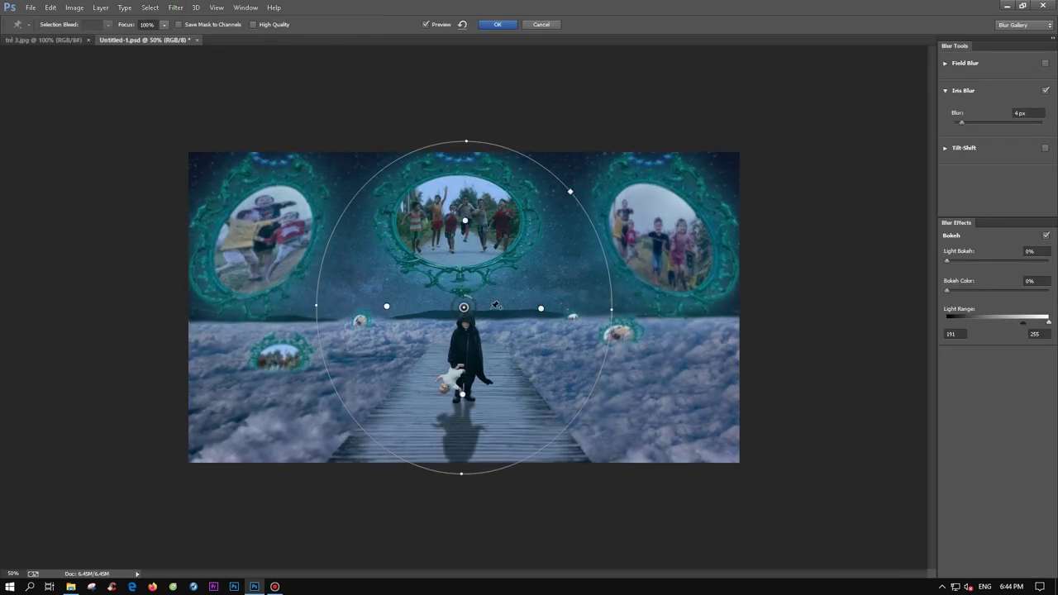
{"action": "left_click", "coordinate": [175, 8]}
{"action": "left_click", "coordinate": [261, 73]}
{"action": "mouse_move", "coordinate": [449, 213]}
{"action": "left_mouse_down"}
{"action": "mouse_move", "coordinate": [422, 217]}
{"action": "mouse_move", "coordinate": [483, 180]}
{"action": "left_mouse_up"}
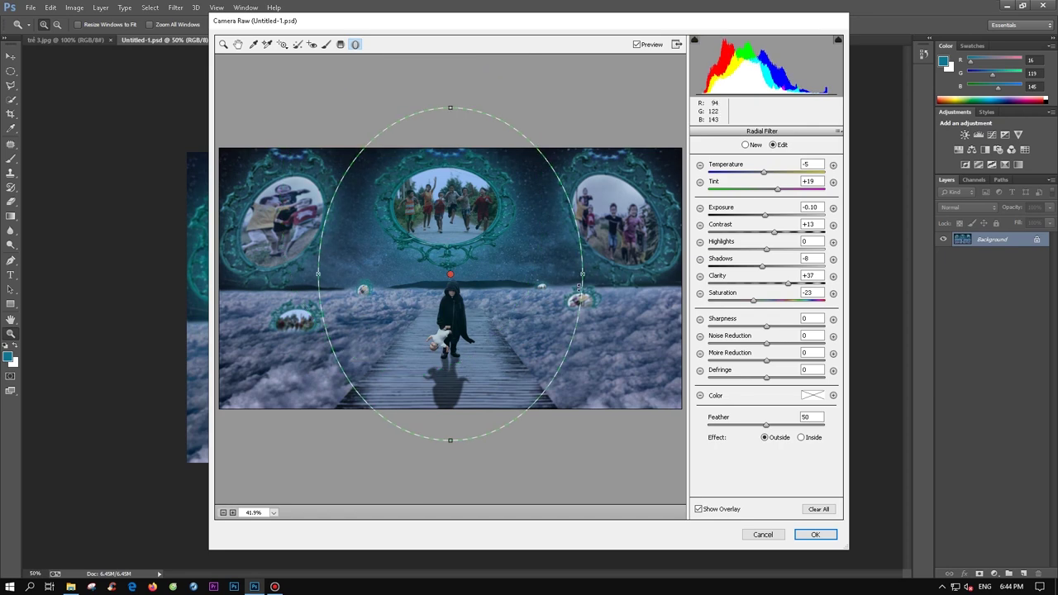
{"action": "left_click_drag", "start_coordinate": [450, 275], "coordinate": [448, 279]}
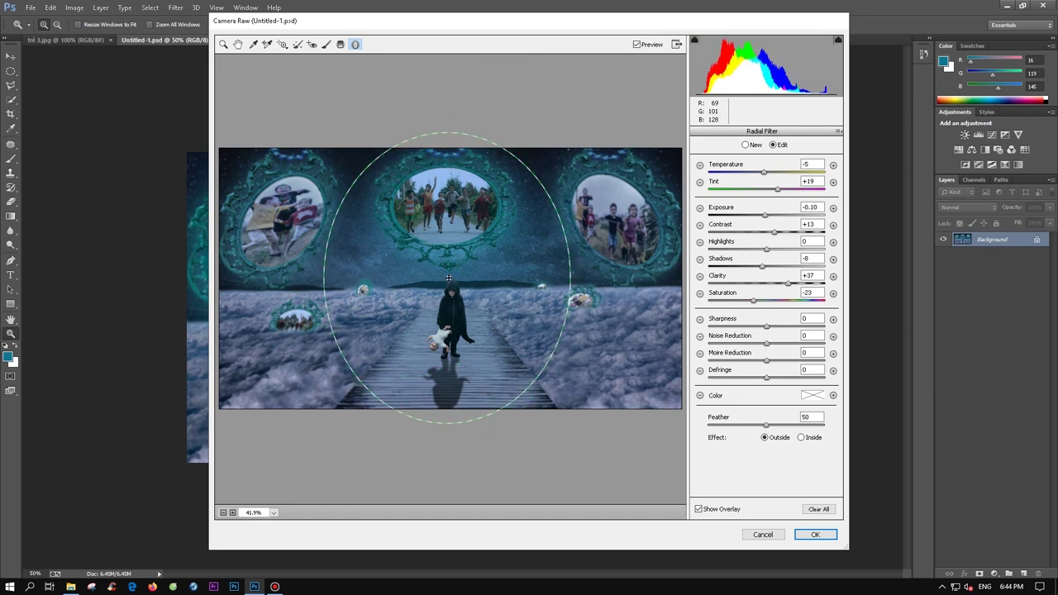
{"action": "left_click", "coordinate": [815, 535]}
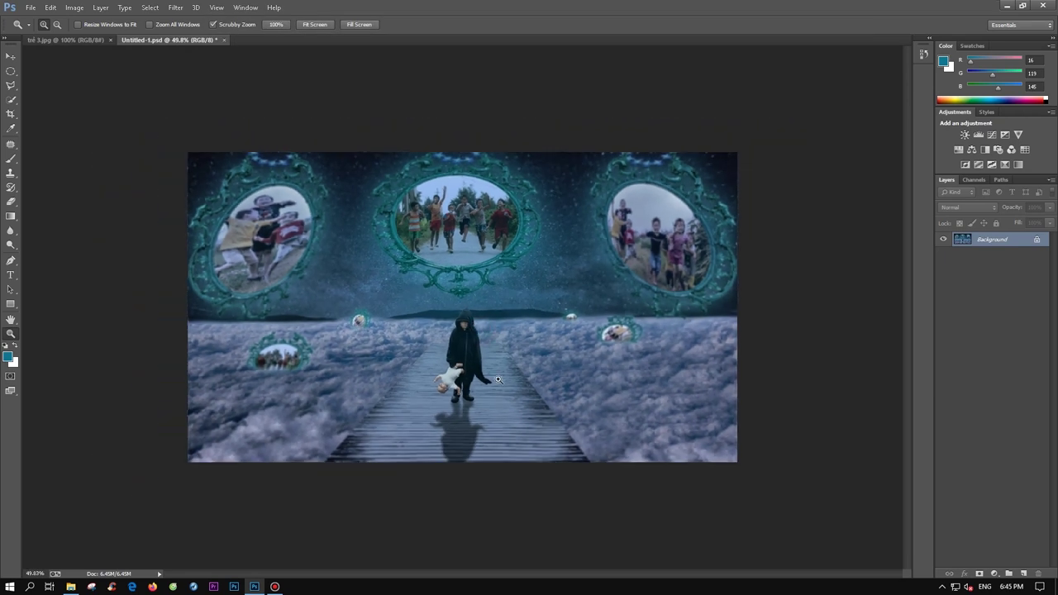
Fit the image on screen and zoom briefly in on the hooded child.
{"action": "key", "text": "ctrl+0"}
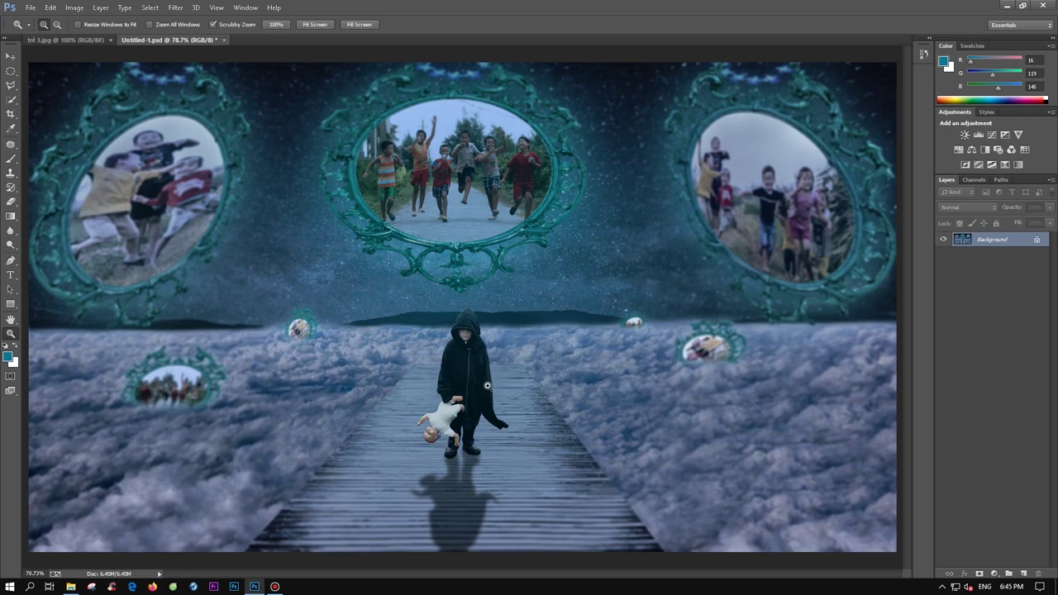
{"action": "left_click_drag", "start_coordinate": [488, 386], "coordinate": [476, 347]}
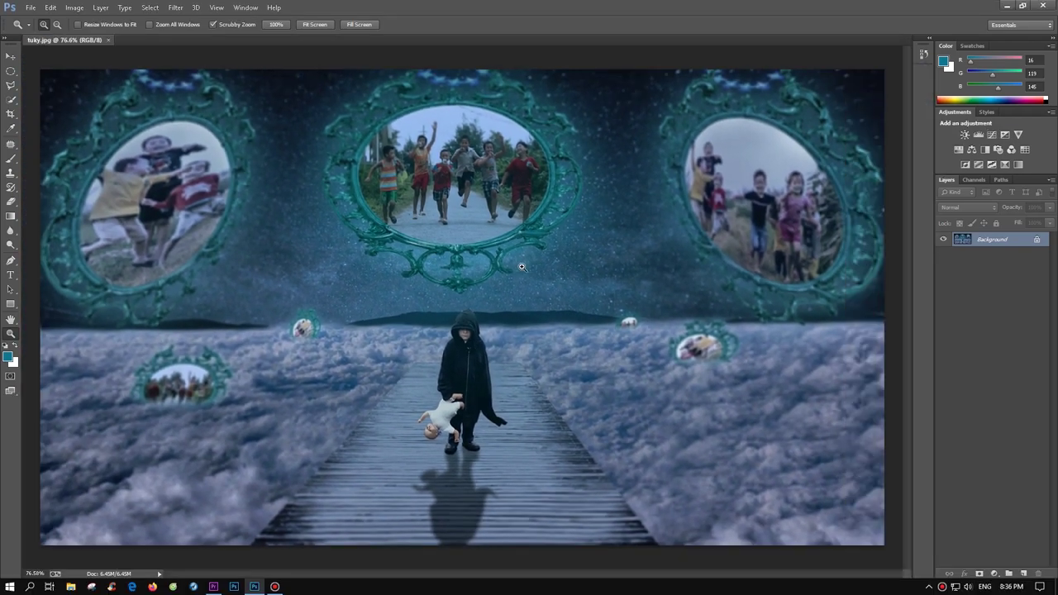
{"action": "left_click", "coordinate": [175, 7]}
Add a Camera Raw post-crop vignette: amount -74, midpoint 15, roundness +91, feather 97.
{"action": "left_click", "coordinate": [244, 66]}
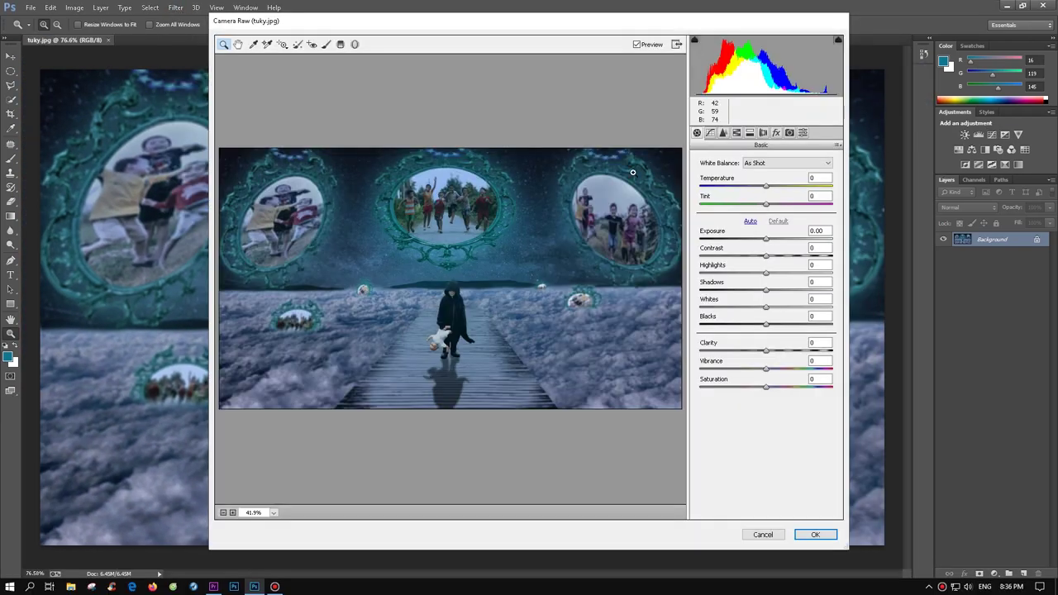
{"action": "left_click", "coordinate": [777, 133]}
{"action": "left_click_drag", "start_coordinate": [766, 276], "coordinate": [716, 275]}
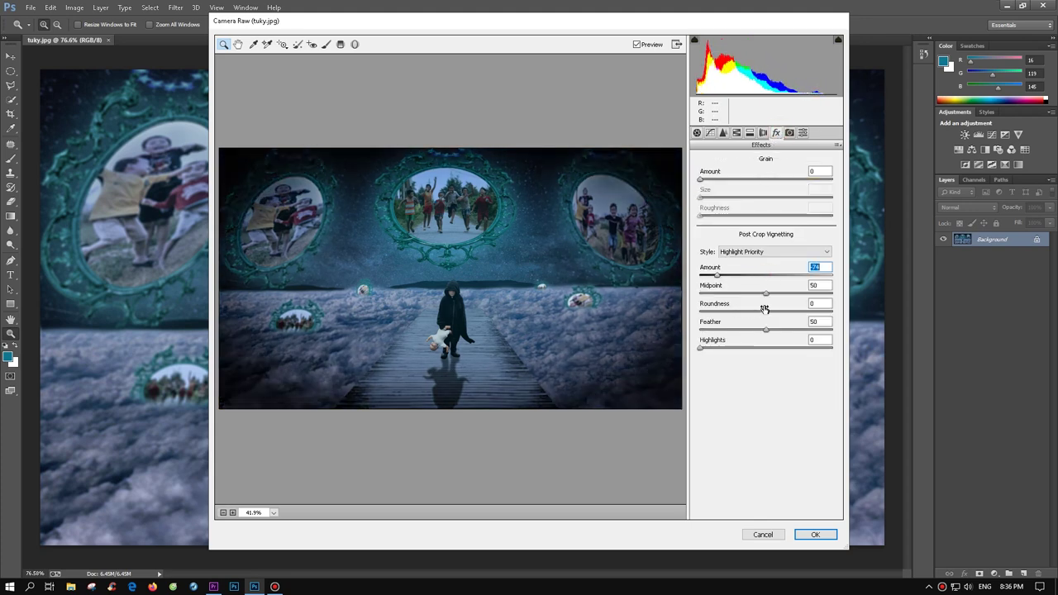
{"action": "mouse_move", "coordinate": [768, 313]}
{"action": "left_mouse_down"}
{"action": "mouse_move", "coordinate": [817, 313]}
{"action": "mouse_move", "coordinate": [817, 330]}
{"action": "left_mouse_up"}
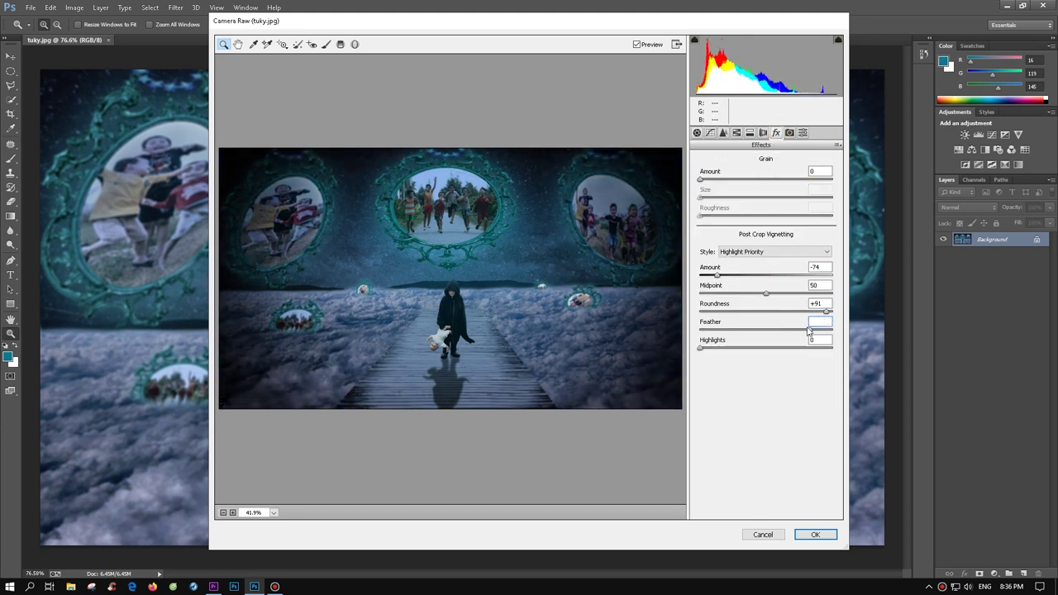
{"action": "left_click_drag", "start_coordinate": [766, 303], "coordinate": [714, 304]}
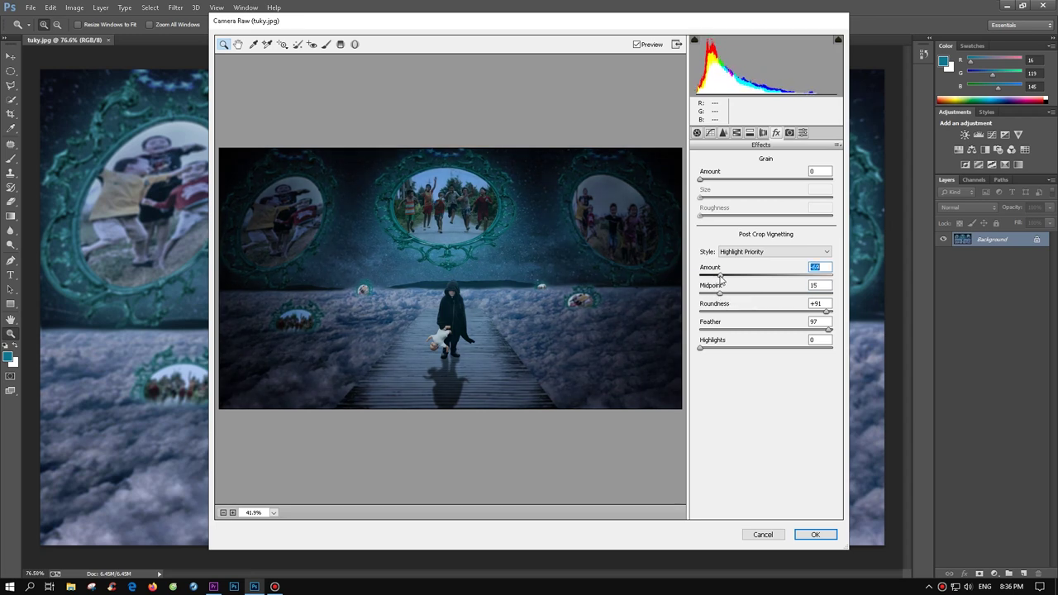
{"action": "left_click", "coordinate": [815, 535]}
{"action": "mouse_move", "coordinate": [472, 308]}
{"action": "left_mouse_down"}
{"action": "mouse_move", "coordinate": [498, 353]}
{"action": "mouse_move", "coordinate": [321, 483]}
{"action": "left_mouse_up"}
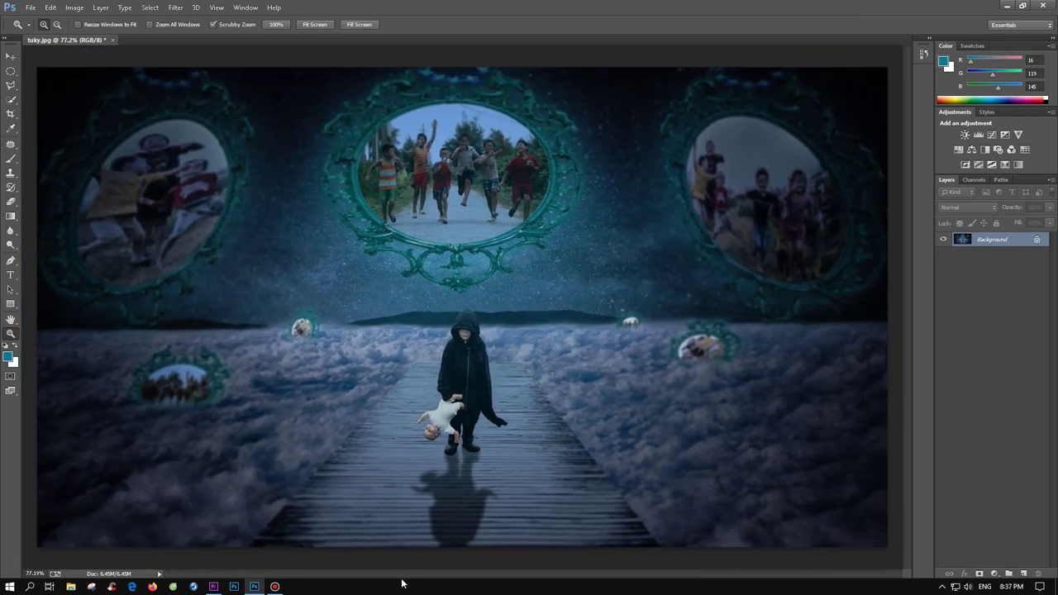